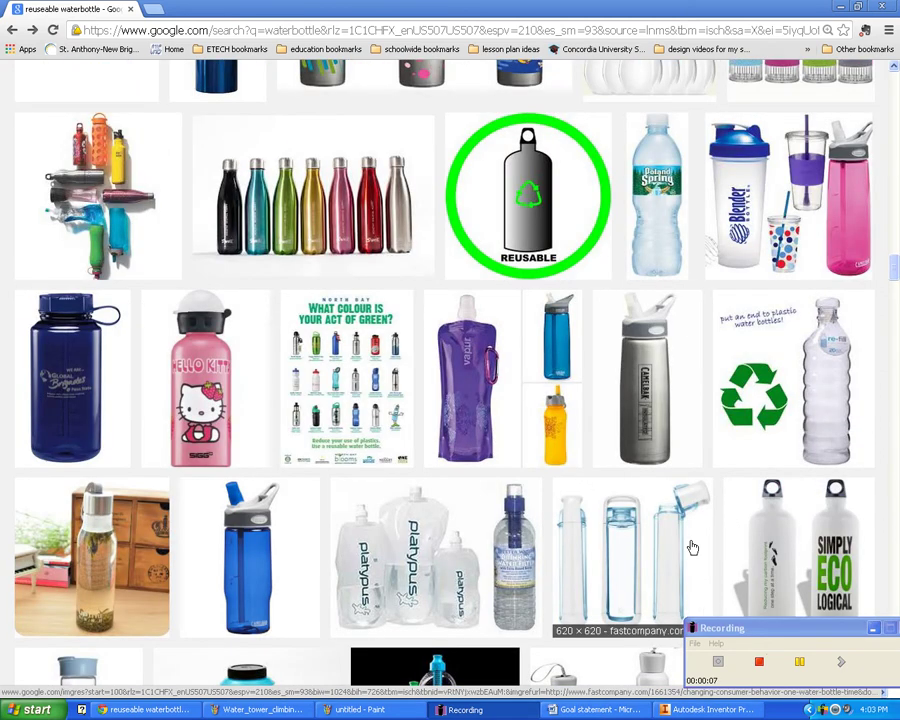
Step: Switch to Inventor and examine the water_Bottle_pickle.ipt model from the side, the top and an angled view
click(710, 709)
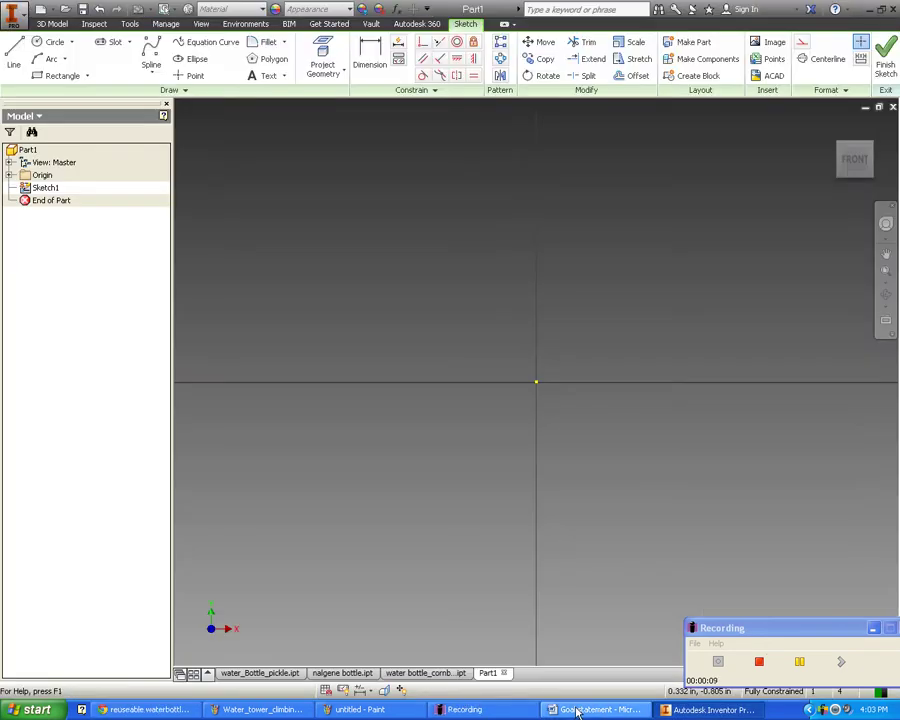
click(277, 674)
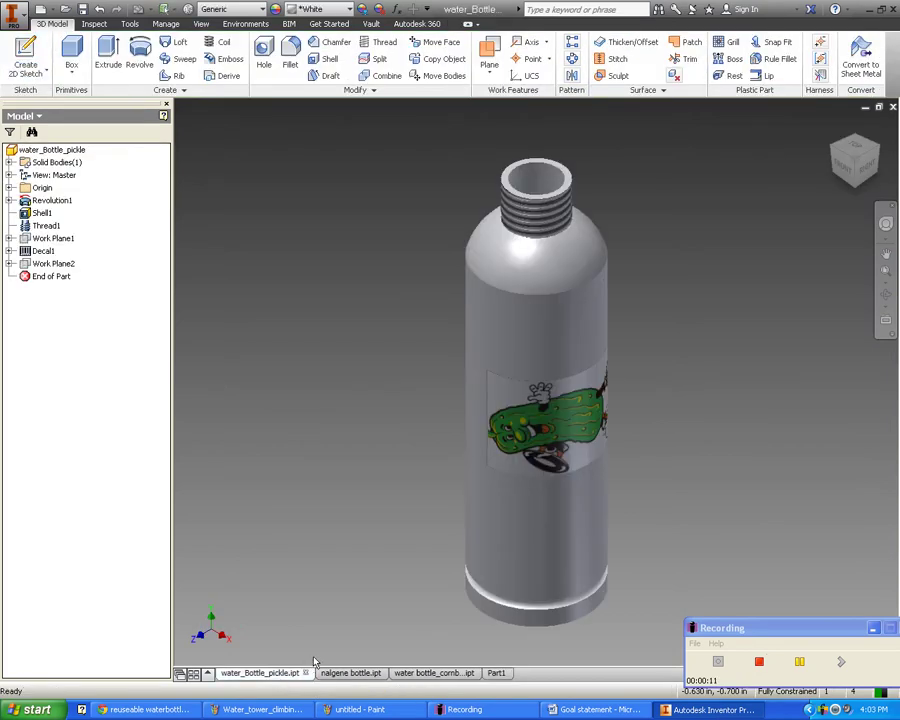
drag(854, 171, 826, 125)
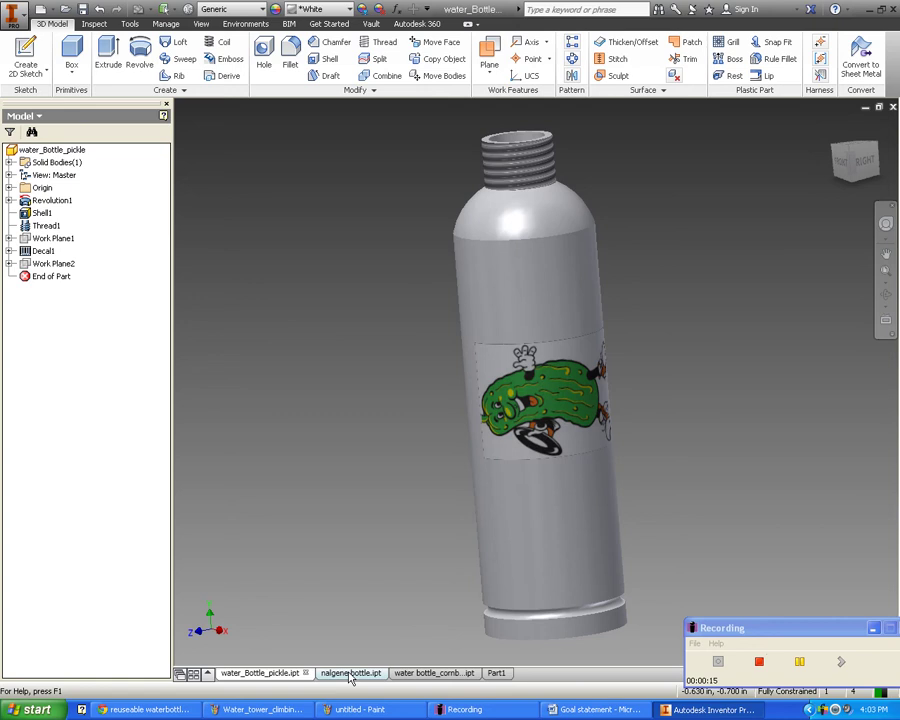
mouse_move(852, 157)
mouse_down()
mouse_move(885, 181)
mouse_move(862, 163)
mouse_move(880, 128)
mouse_move(822, 125)
mouse_up()
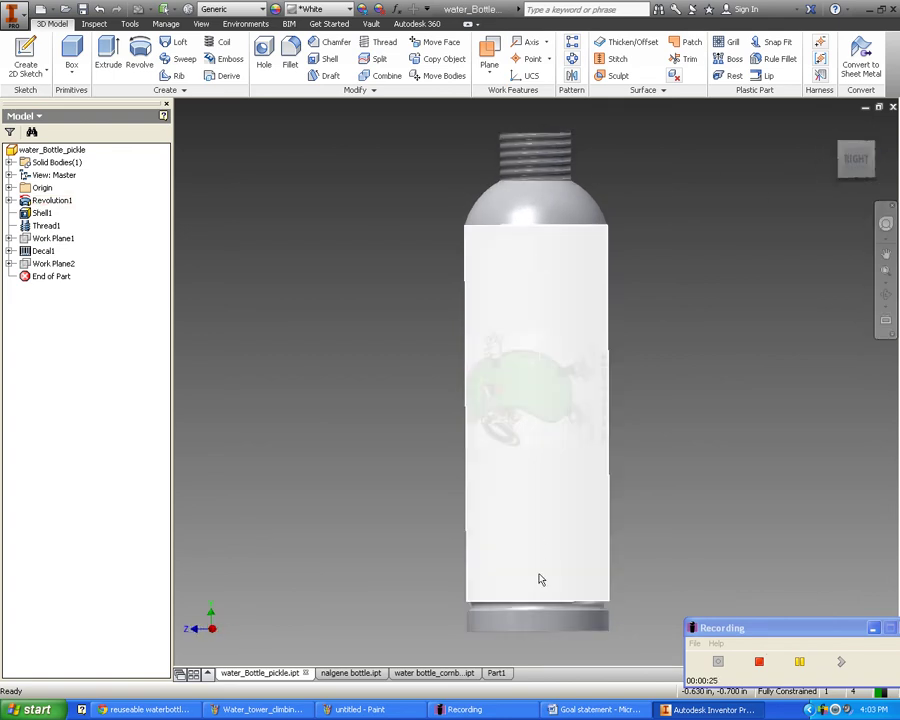
mouse_move(855, 161)
mouse_down()
mouse_move(859, 225)
mouse_move(753, 209)
mouse_up()
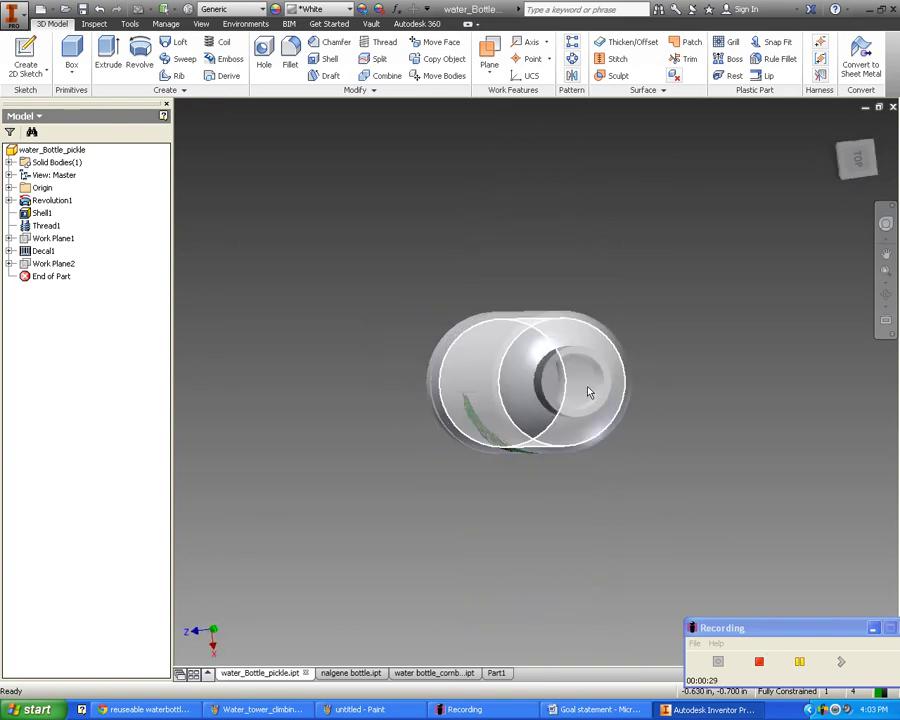
drag(854, 160, 848, 96)
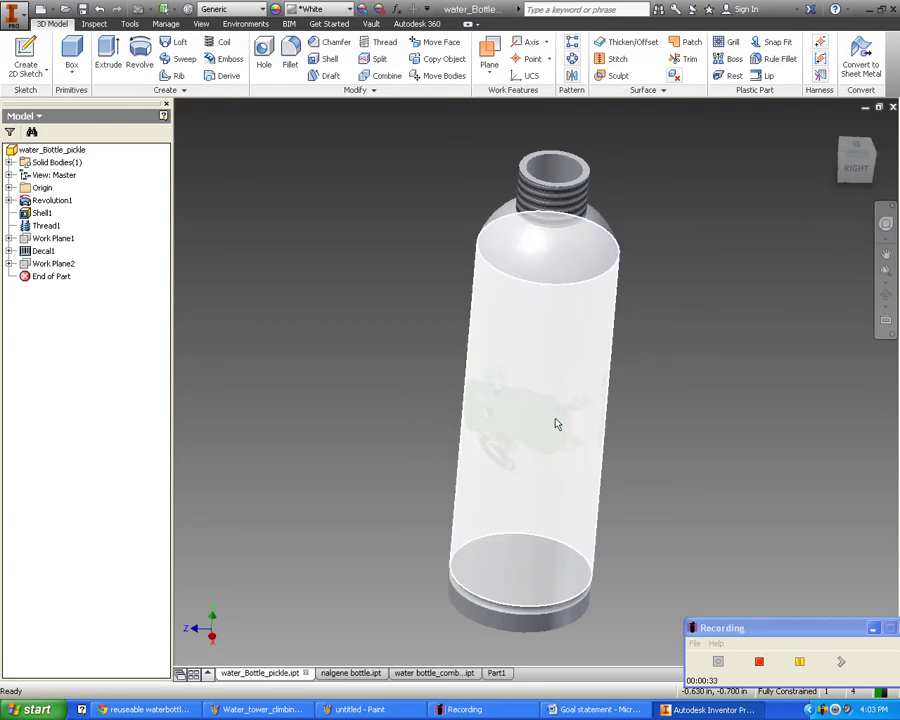
Step: Switch to the Goal statement document in Word and read through the project goal and the time allowance
click(598, 709)
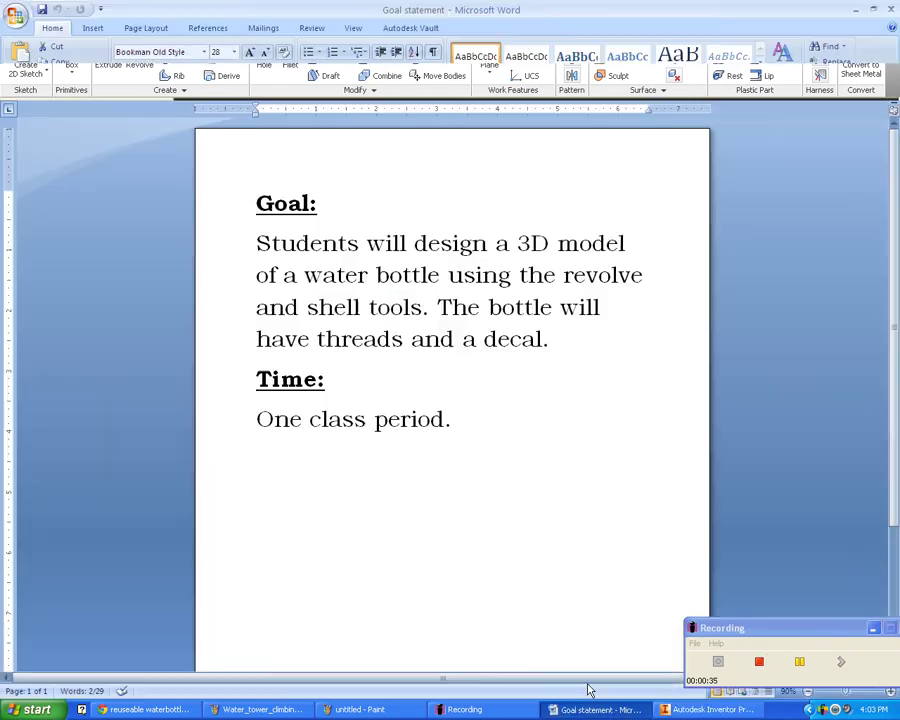
click(537, 463)
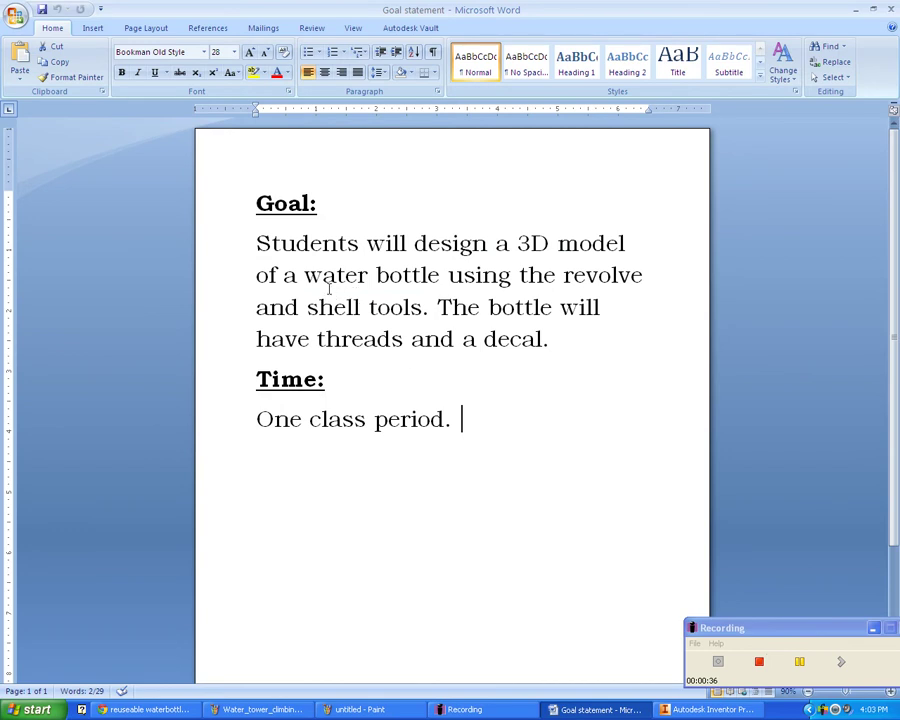
drag(257, 243, 575, 247)
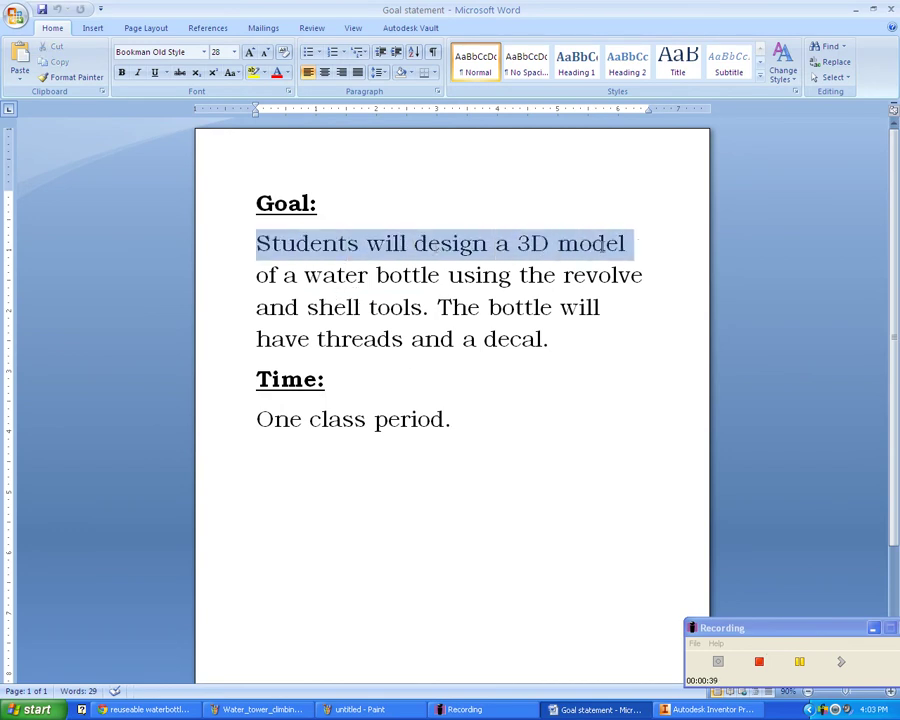
drag(632, 248, 552, 358)
click(530, 430)
drag(530, 430, 256, 420)
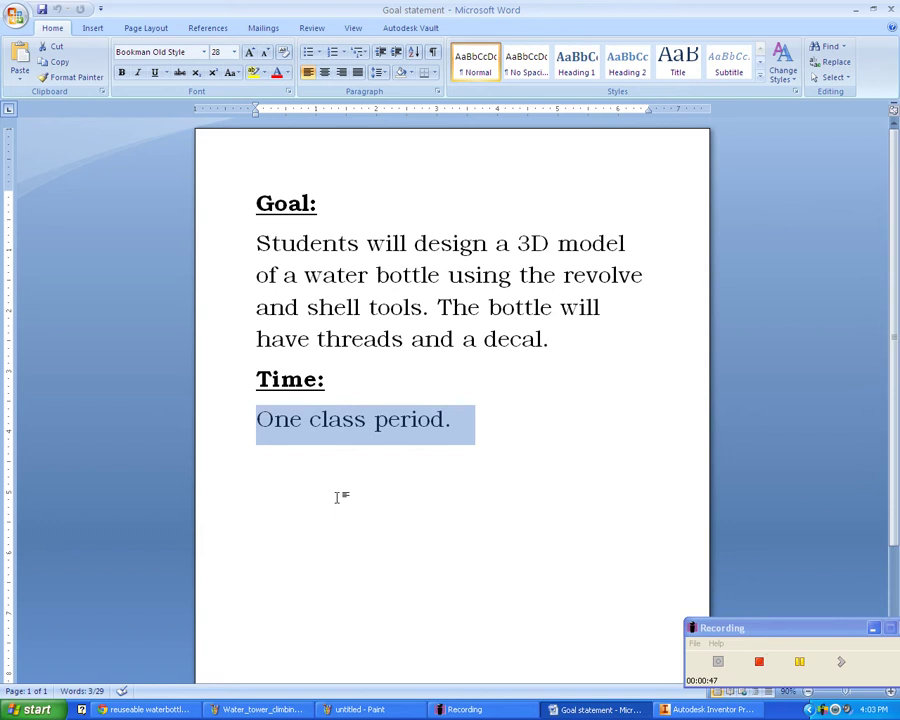
click(358, 502)
click(533, 507)
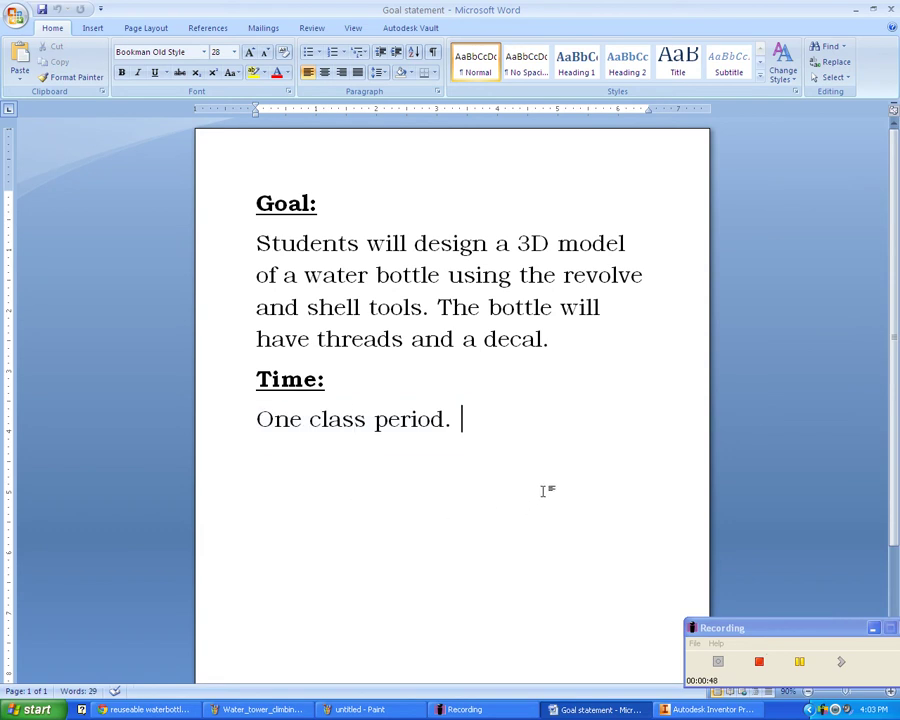
Step: Switch to Chrome and browse the reusable water bottle image results for different bottle shapes and design ideas
click(148, 709)
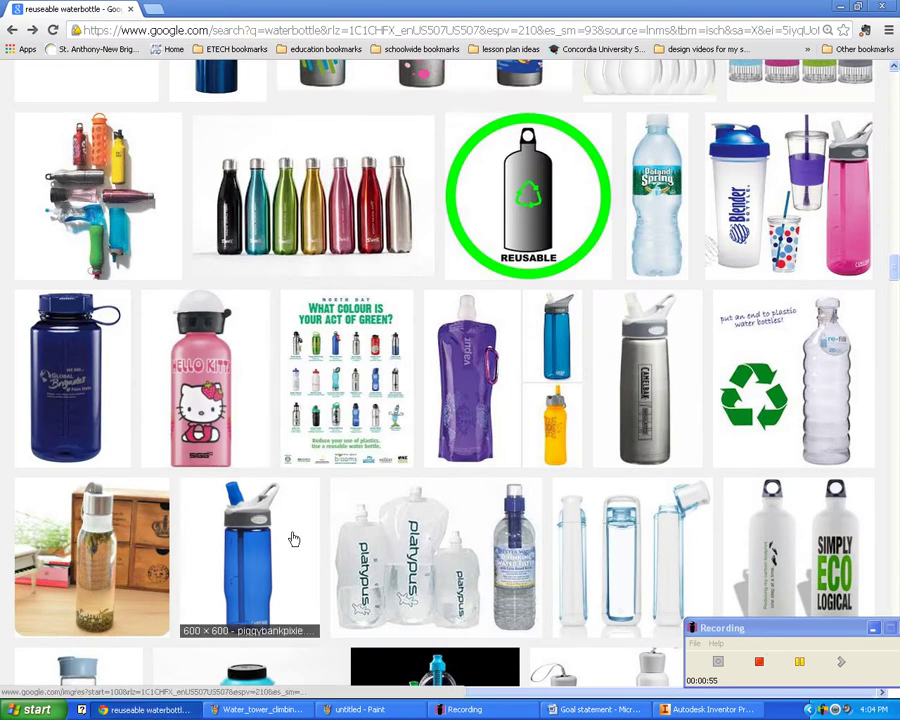
scroll(293, 530, up, 4)
scroll(302, 510, up, 15)
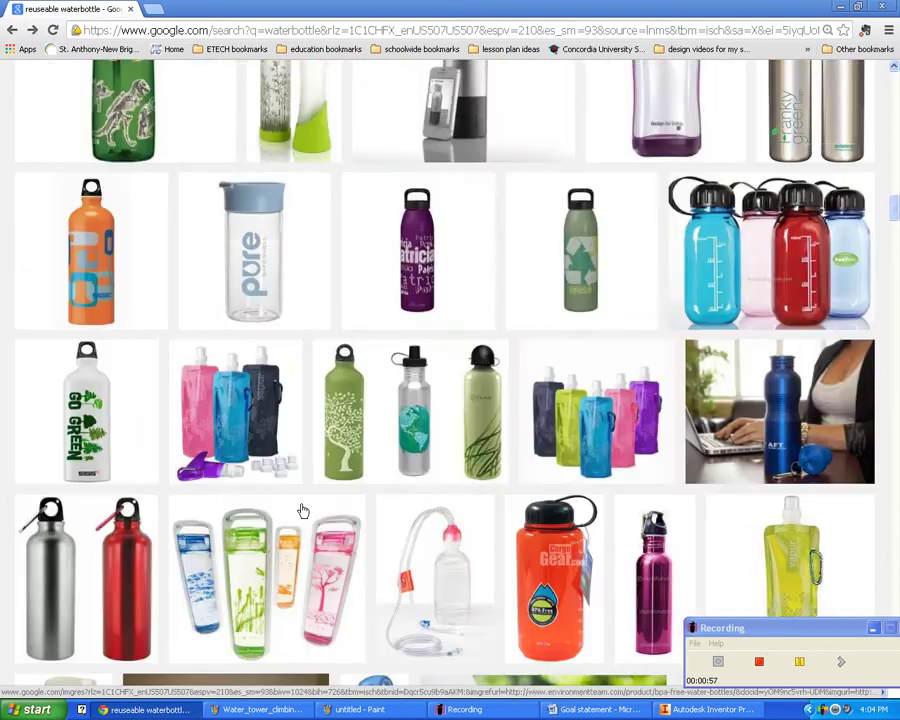
scroll(302, 510, up, 9)
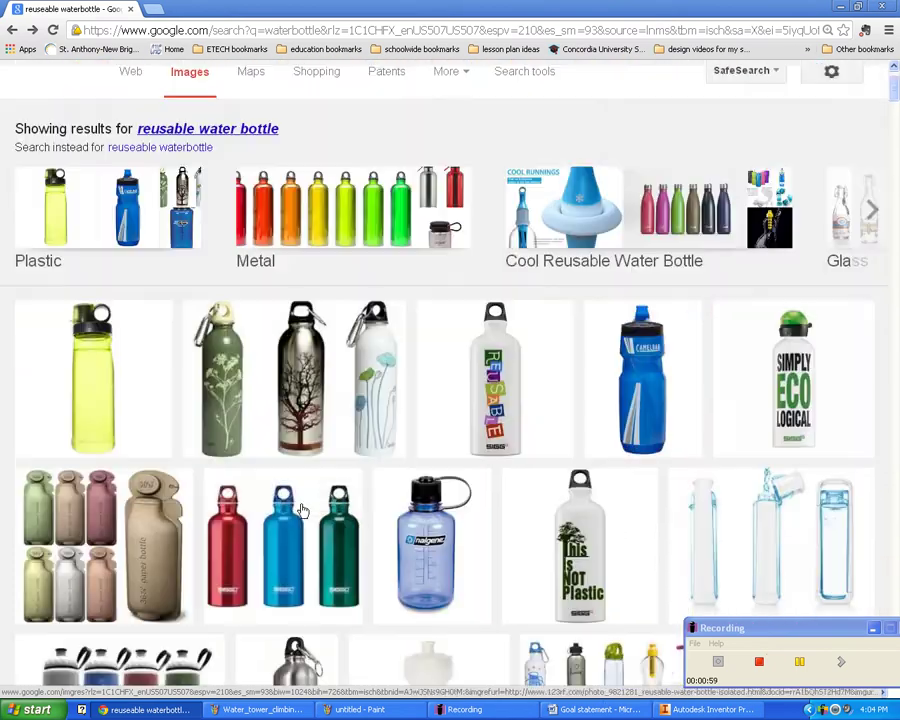
scroll(392, 458, down, 9)
scroll(392, 458, down, 14)
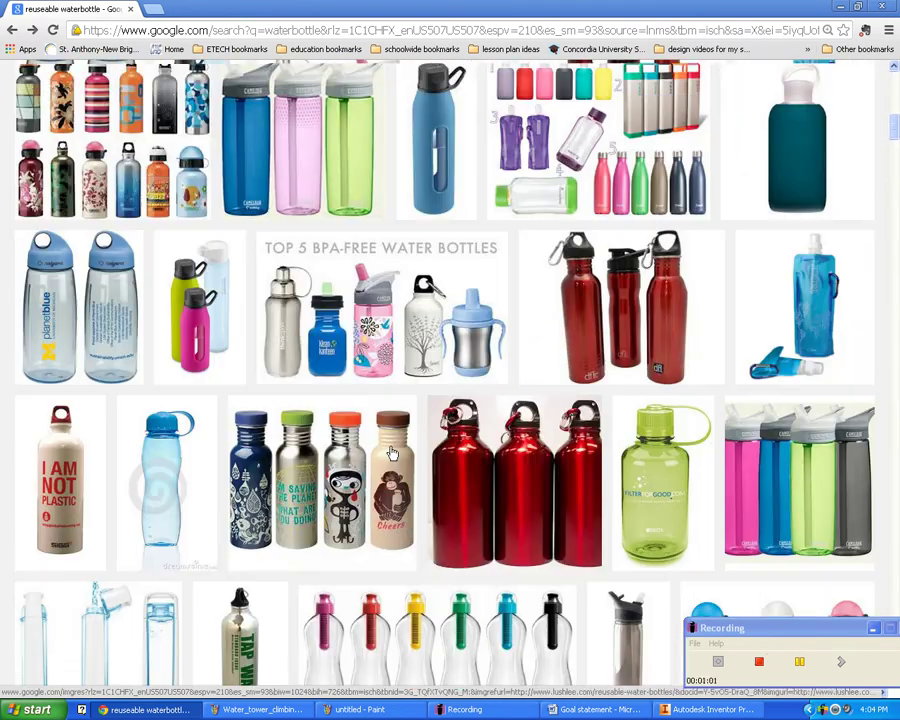
scroll(382, 466, down, 13)
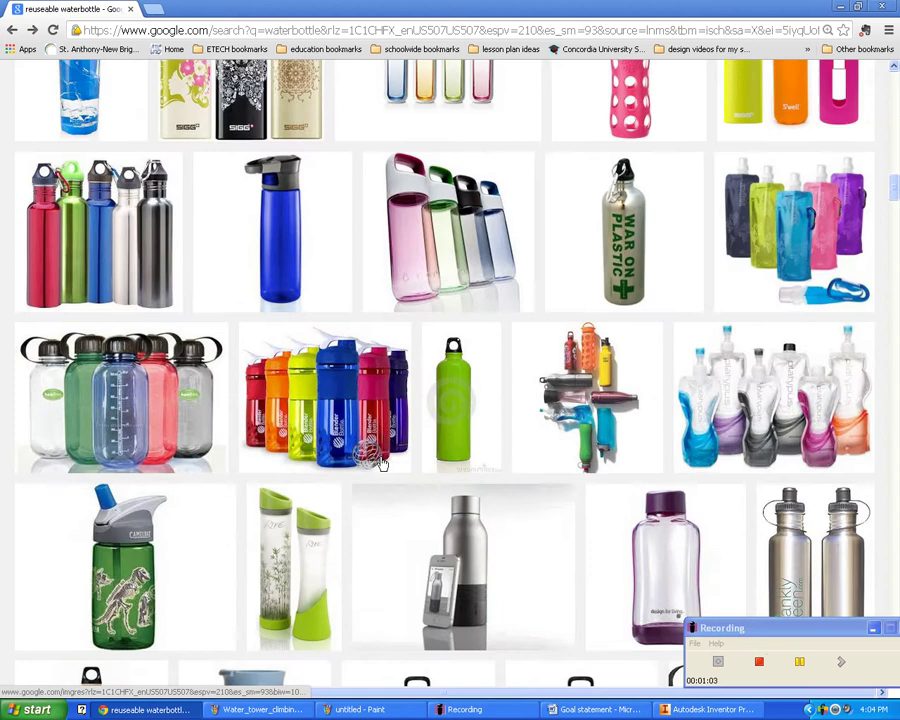
scroll(382, 473, down, 2)
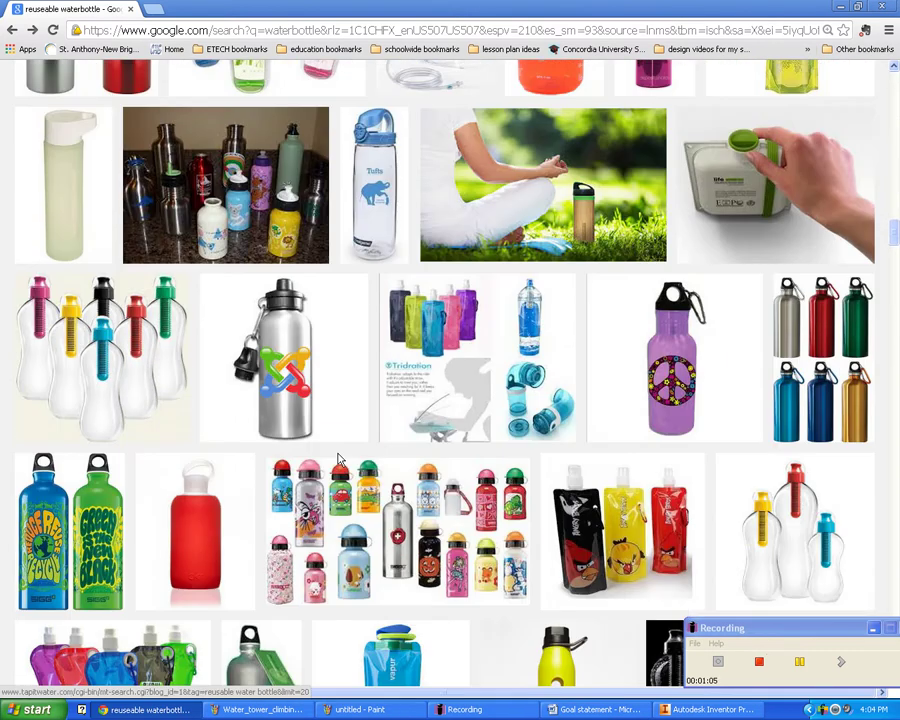
scroll(608, 342, up, 2)
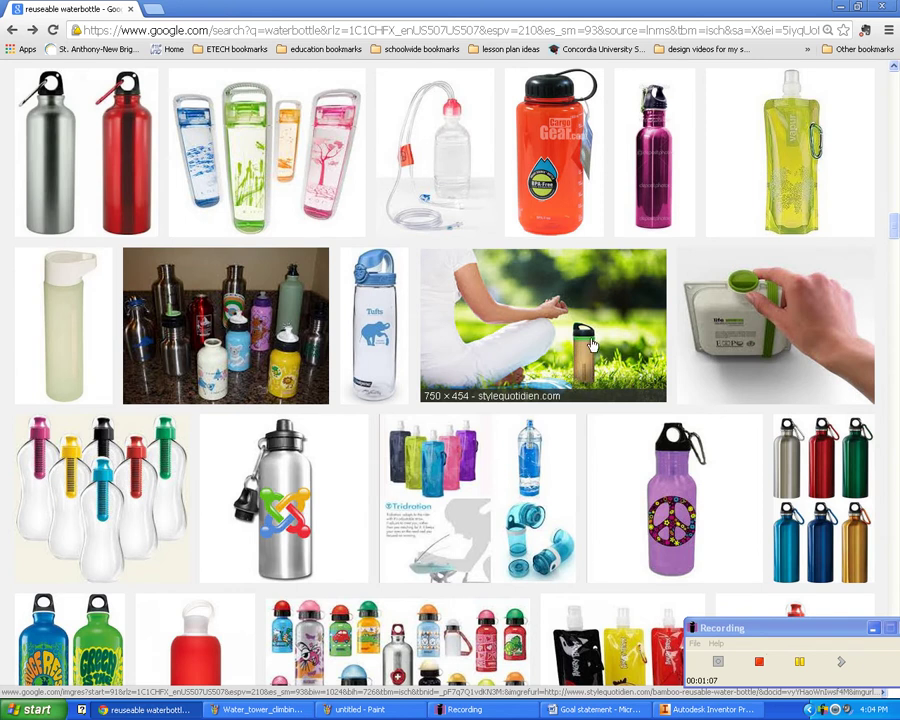
scroll(546, 385, down, 7)
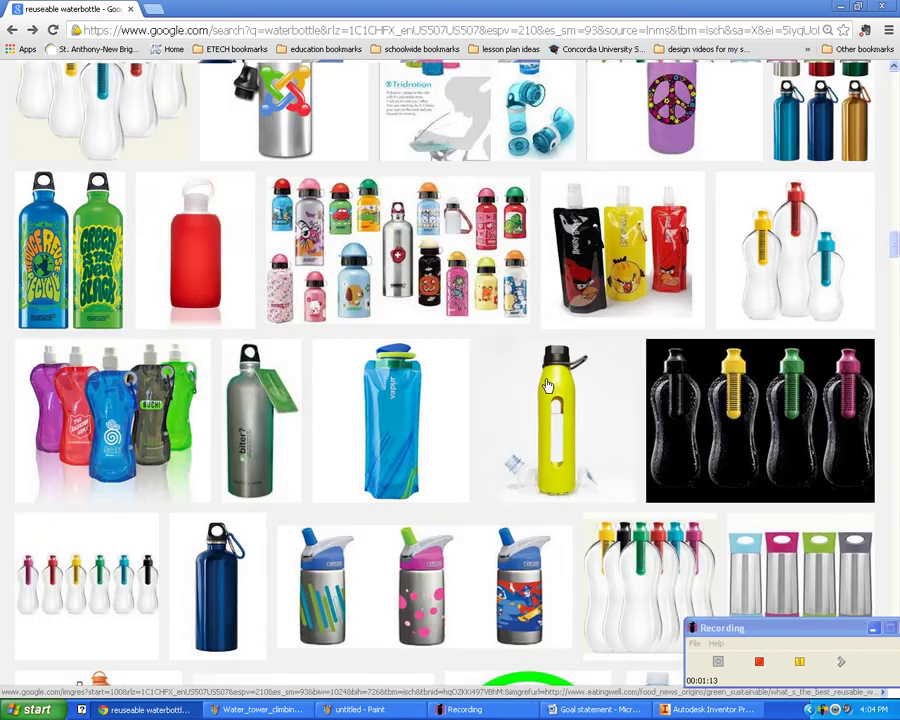
scroll(540, 383, up, 9)
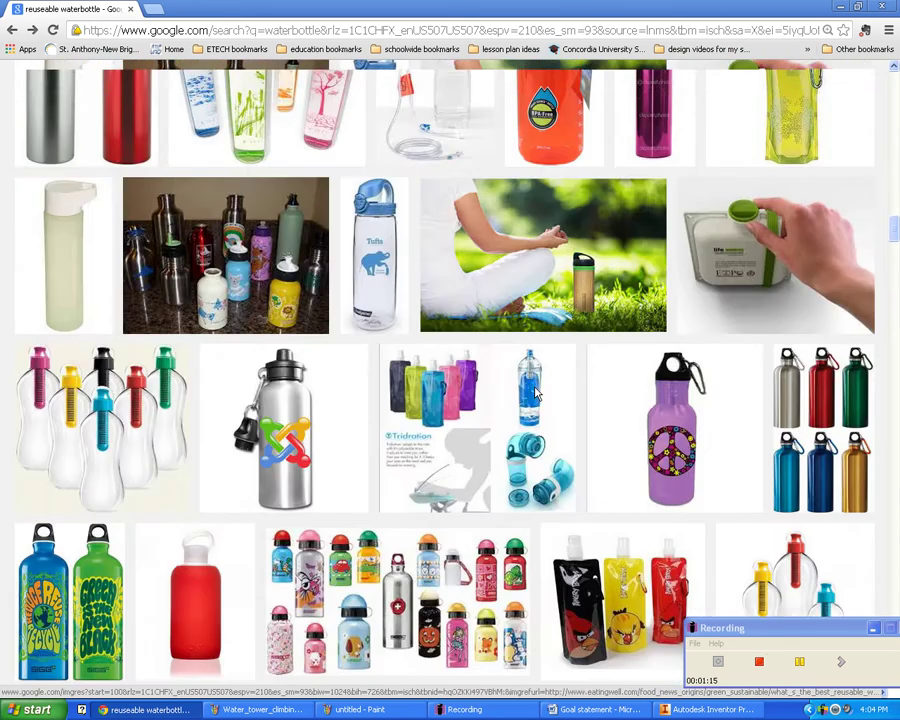
scroll(538, 383, down, 4)
scroll(538, 383, down, 6)
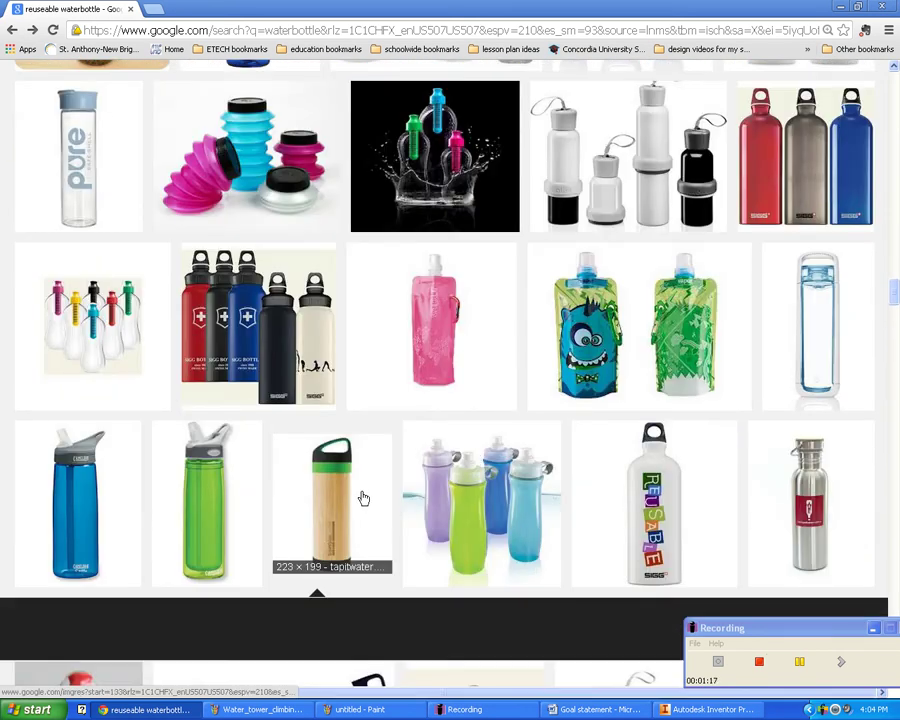
scroll(378, 546, down, 2)
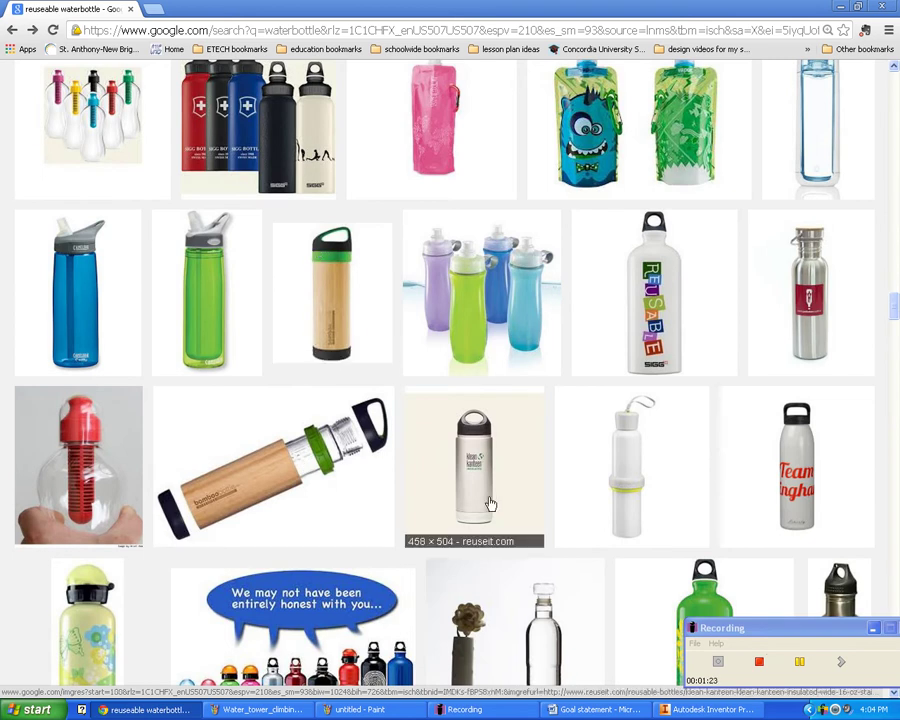
Step: Switch to Paint and add a black-filled rectangular band across the full width of the orange bottle's base
click(388, 712)
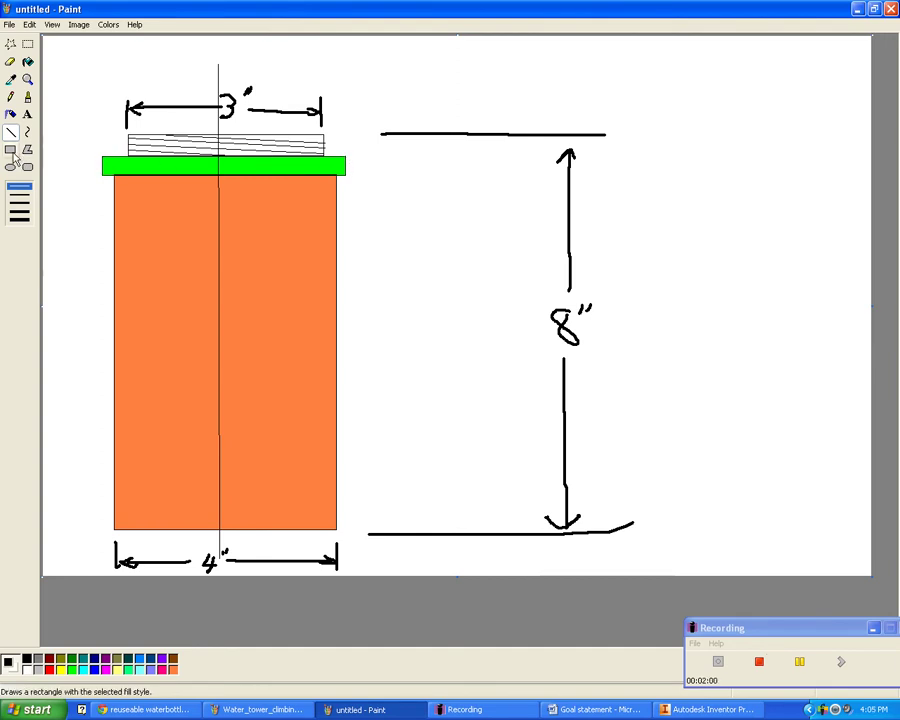
click(10, 149)
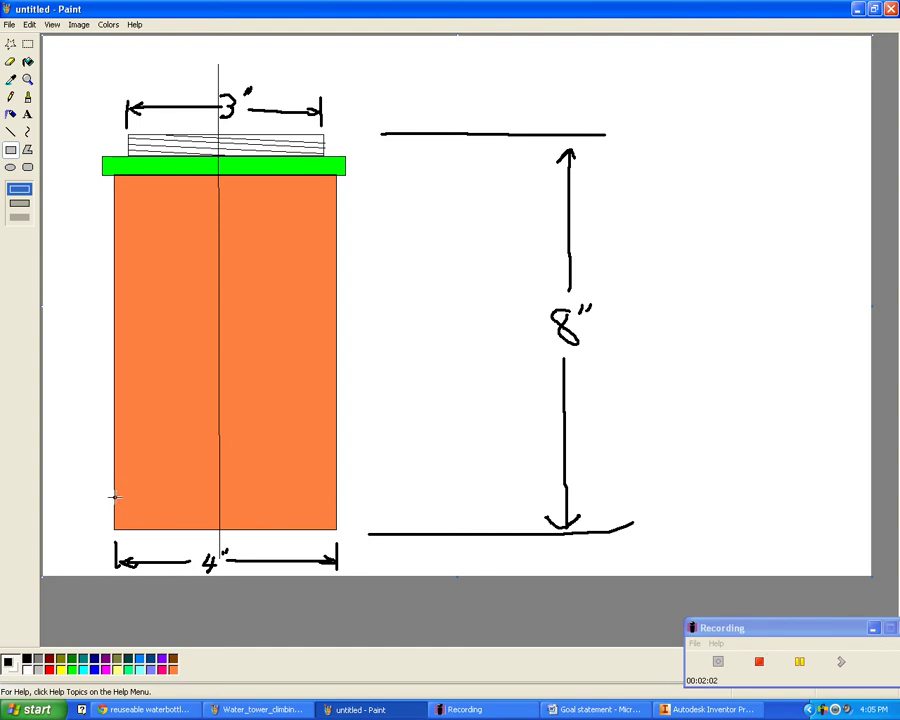
drag(114, 496, 336, 530)
click(28, 61)
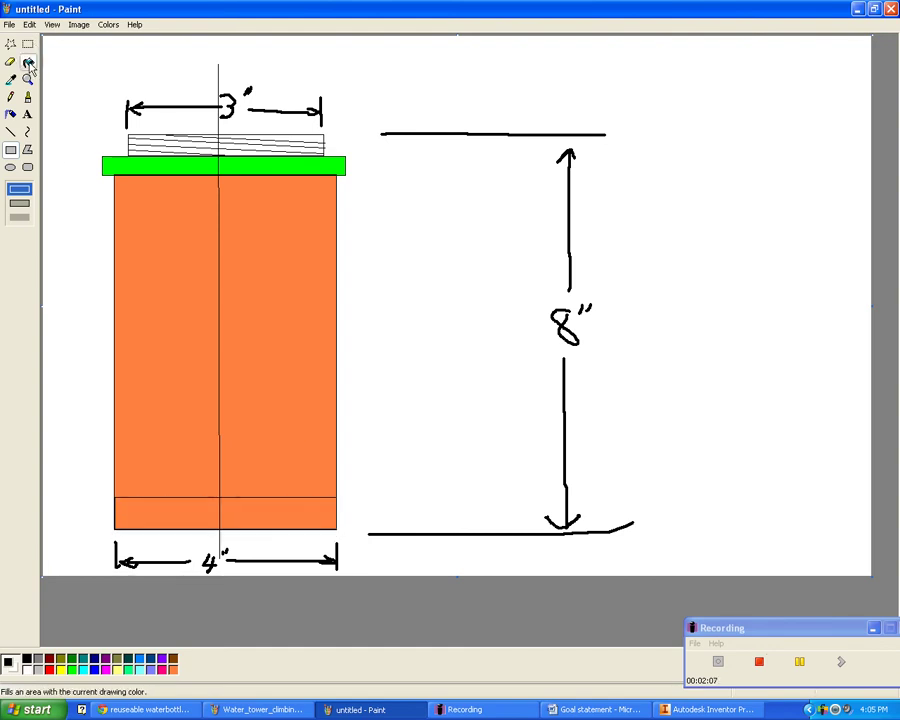
click(182, 505)
click(259, 514)
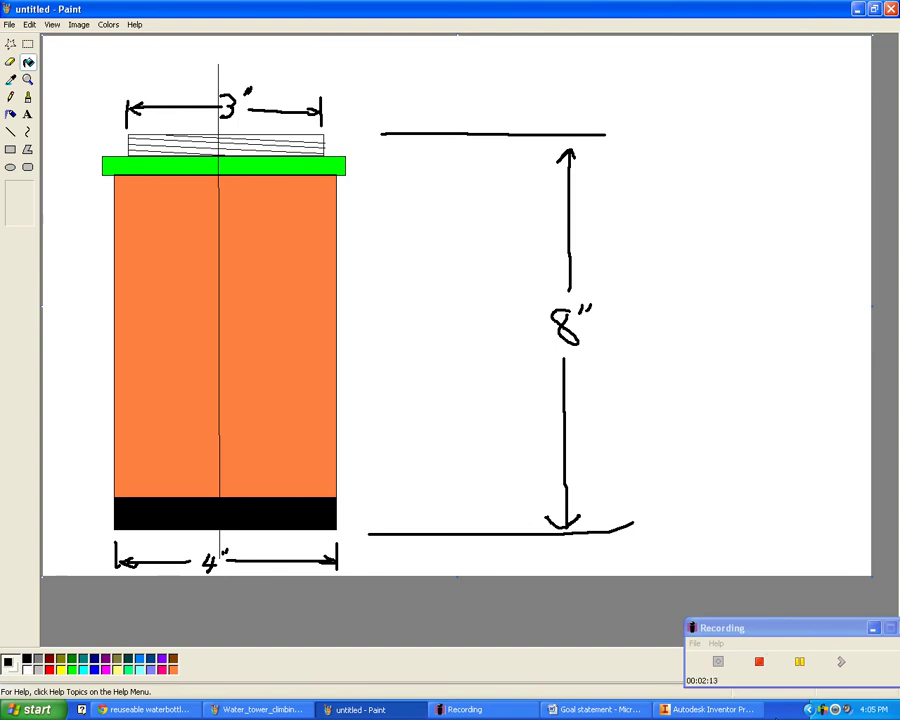
Step: Switch to Inventor and sketch a tall two-point rectangle enclosing the origin in Part1's open sketch
click(714, 710)
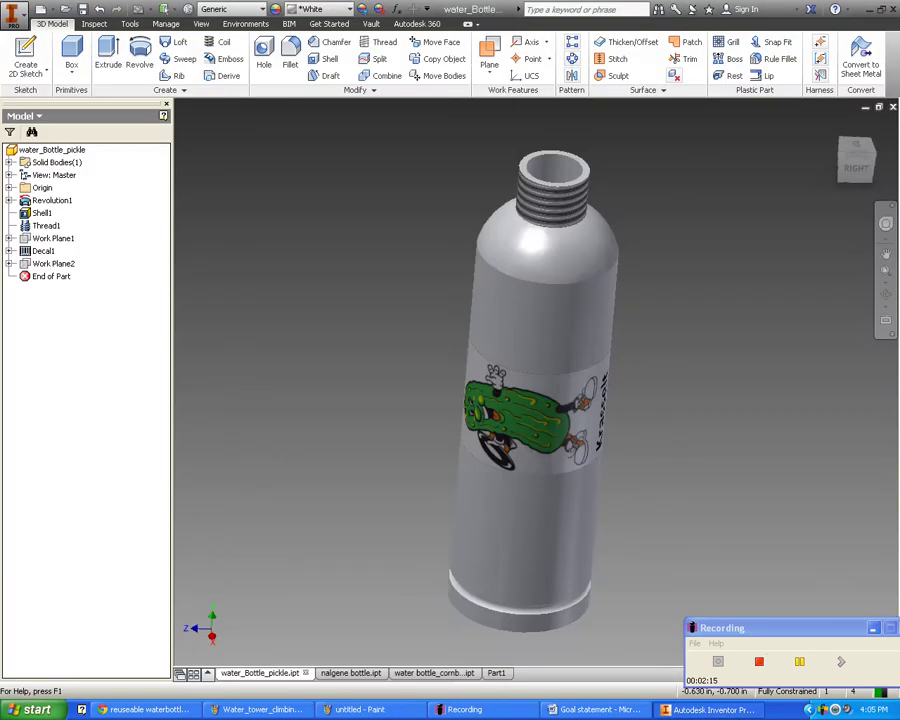
click(494, 675)
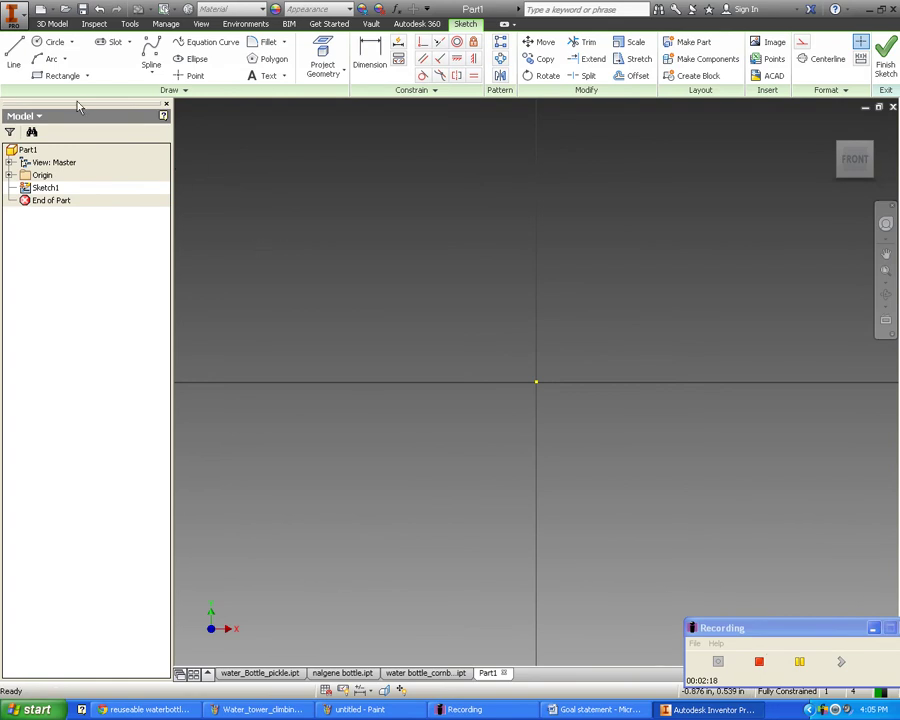
click(62, 75)
click(368, 135)
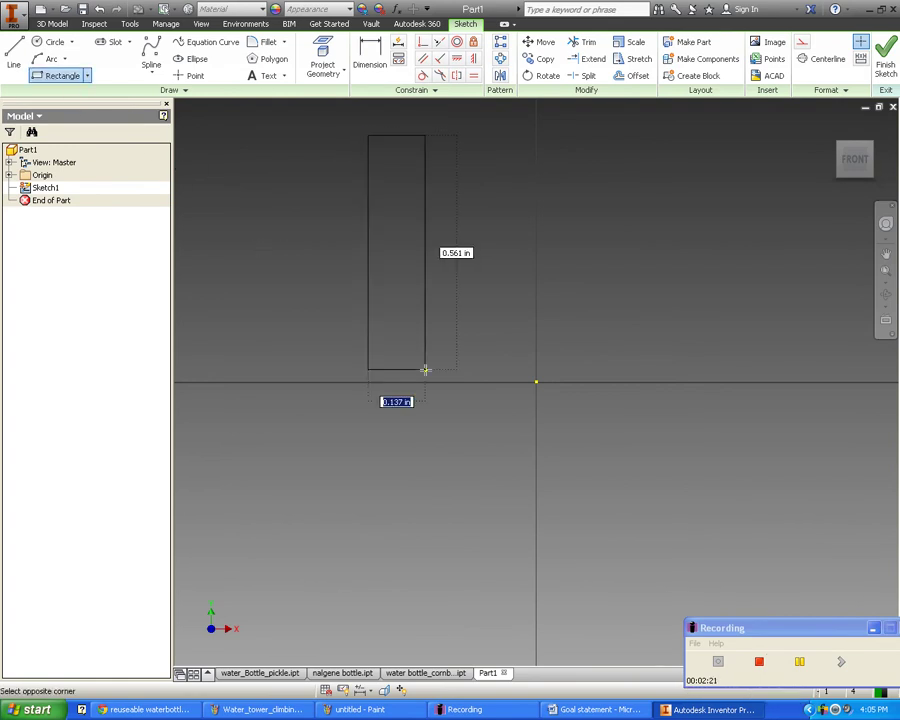
click(619, 637)
scroll(612, 628, down, 2)
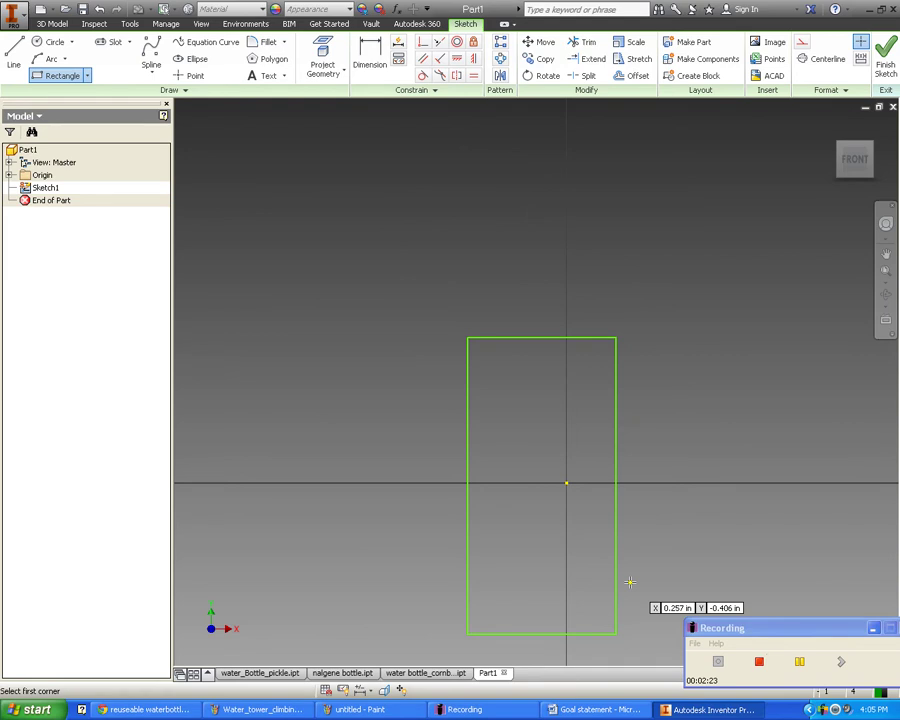
Step: Inspect the half-profile sketch behind Revolution1 in water_Bottle_pickle.ipt, then close it and return to Part1
click(262, 673)
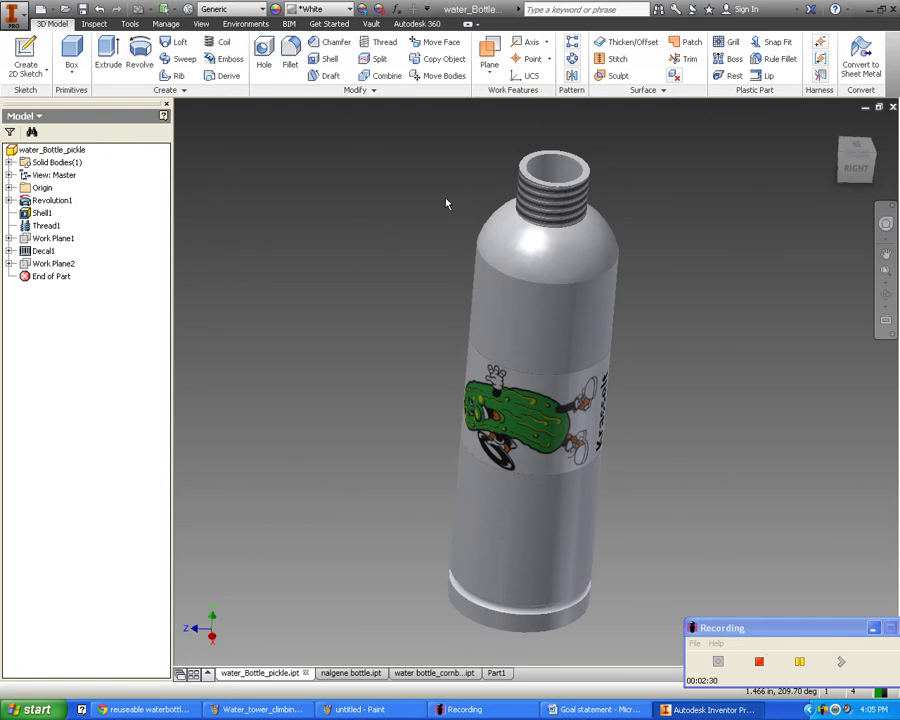
click(9, 200)
double_click(46, 213)
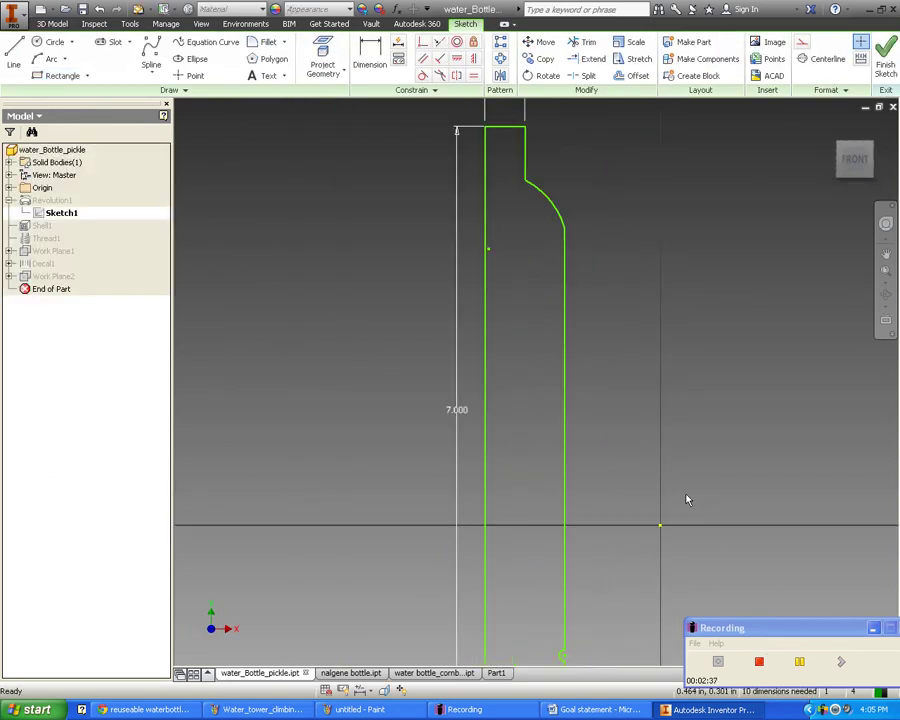
scroll(650, 472, down, 3)
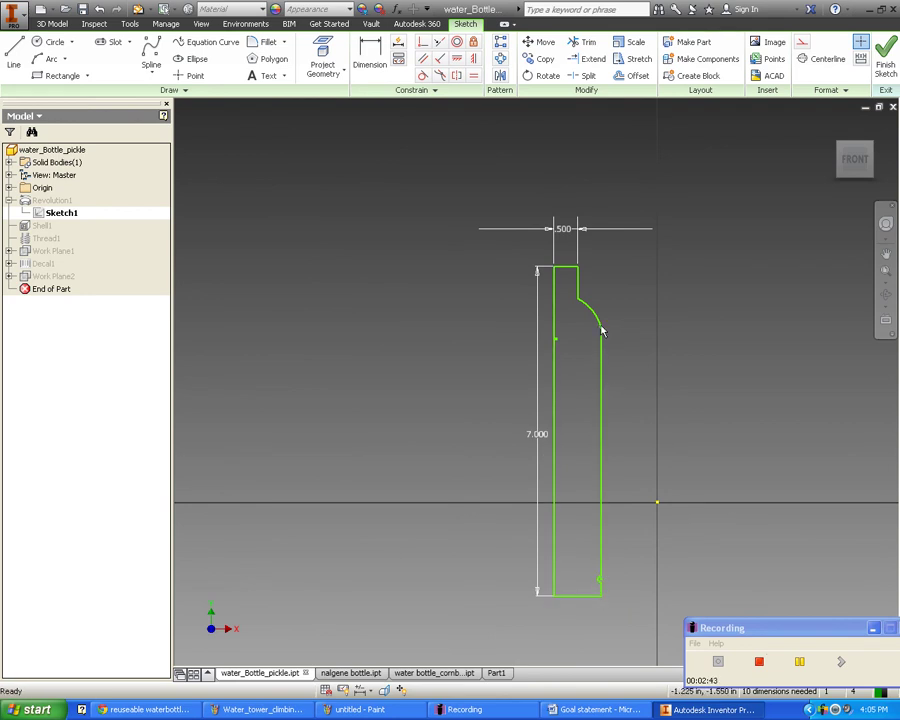
click(890, 64)
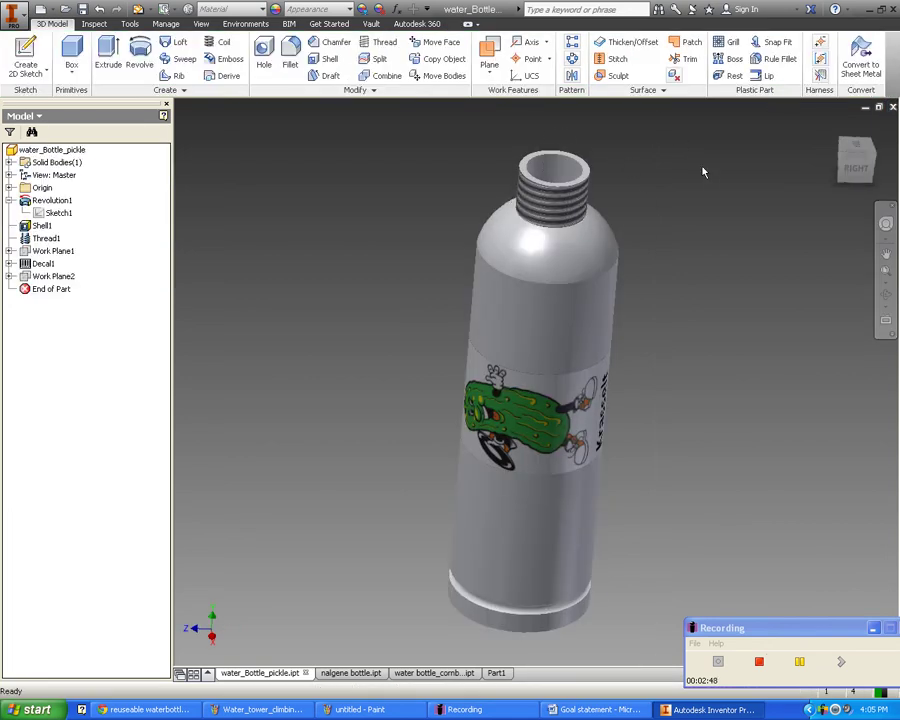
click(493, 677)
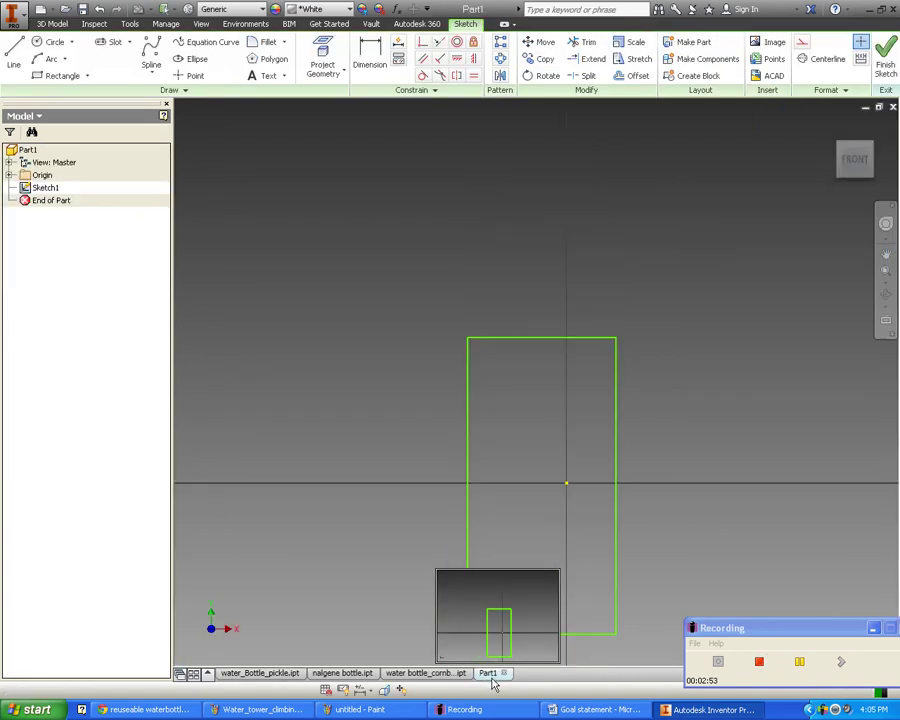
Step: Dimension the sketched rectangle 8 in tall and 2 in wide
click(366, 66)
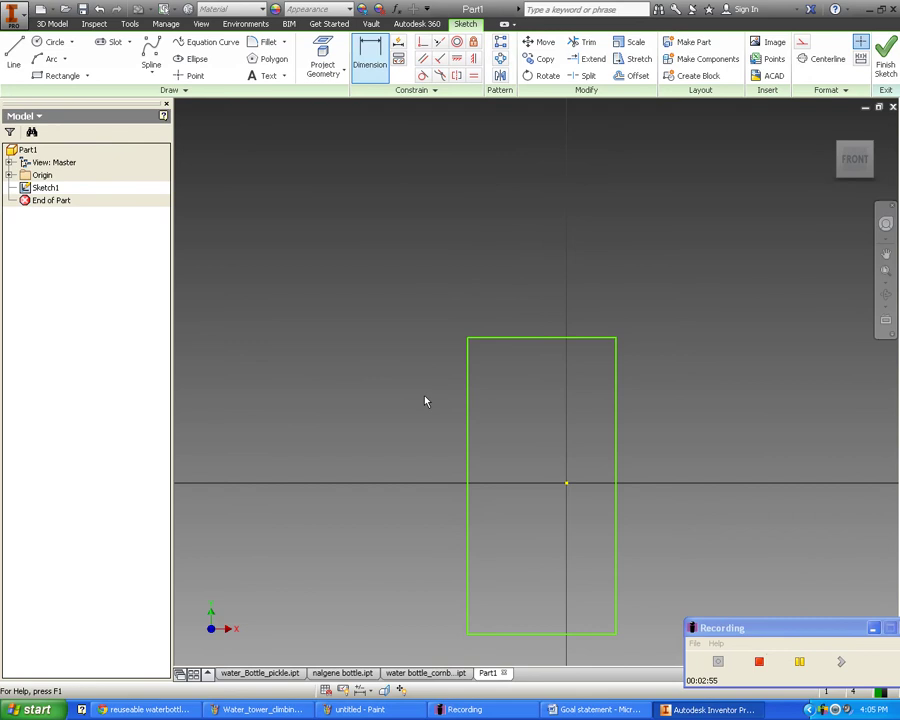
click(468, 418)
click(372, 463)
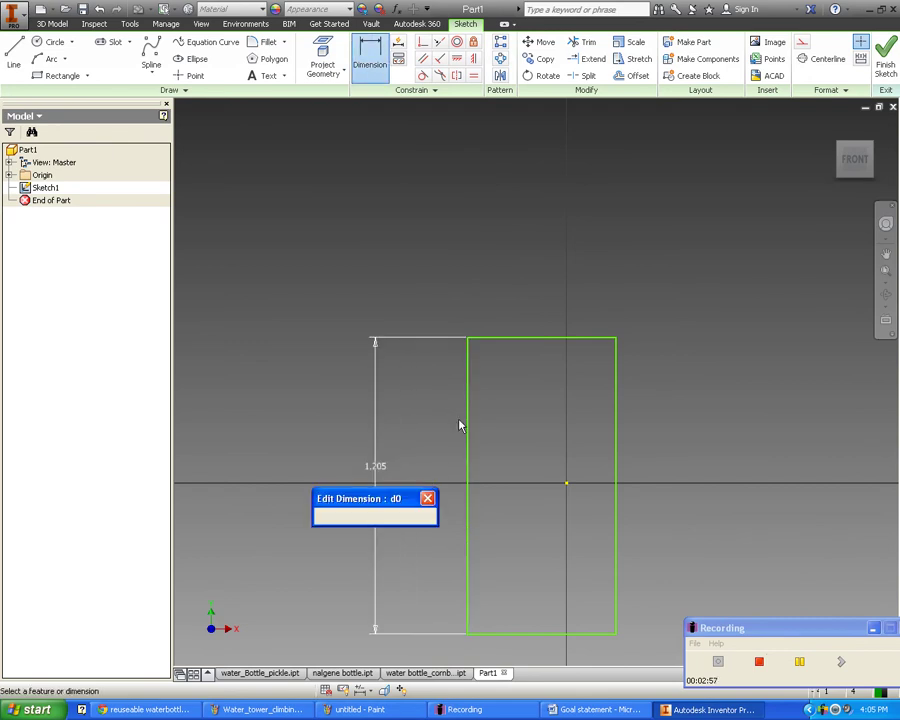
text(4)
key(Return)
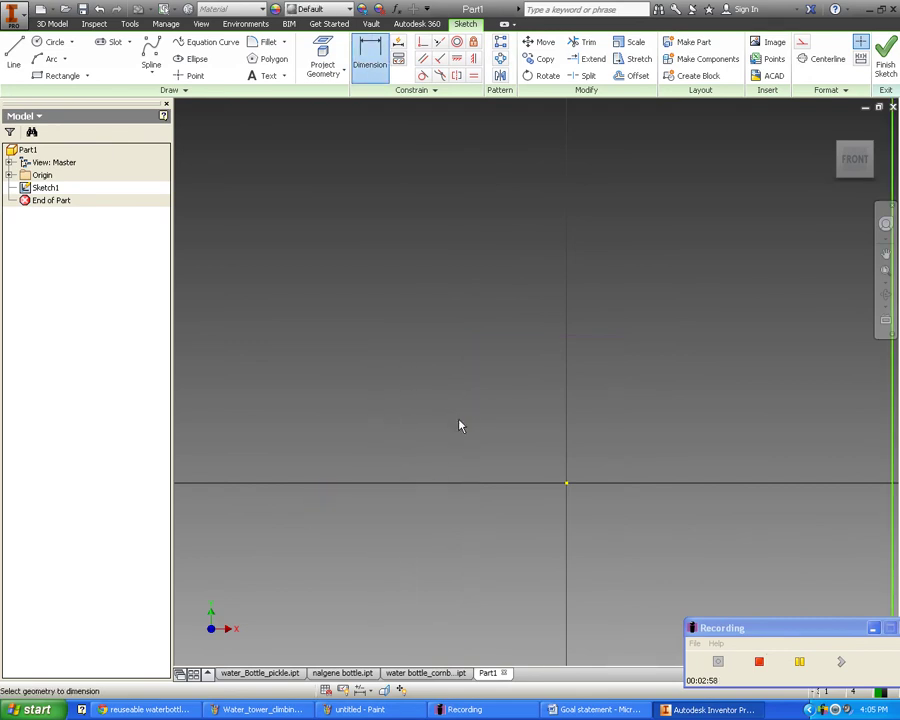
click(853, 164)
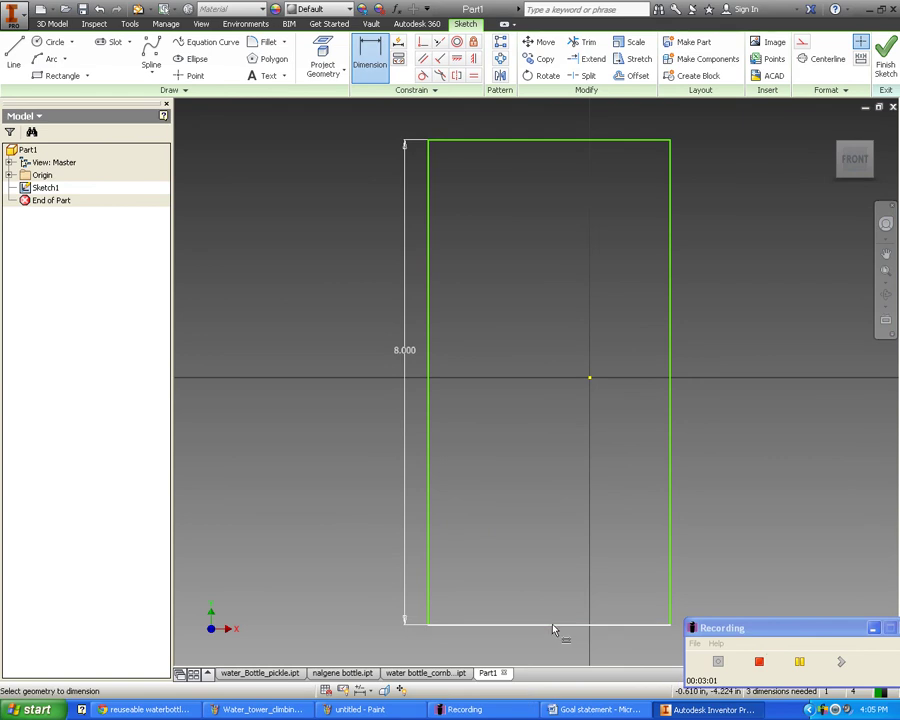
click(556, 625)
click(612, 638)
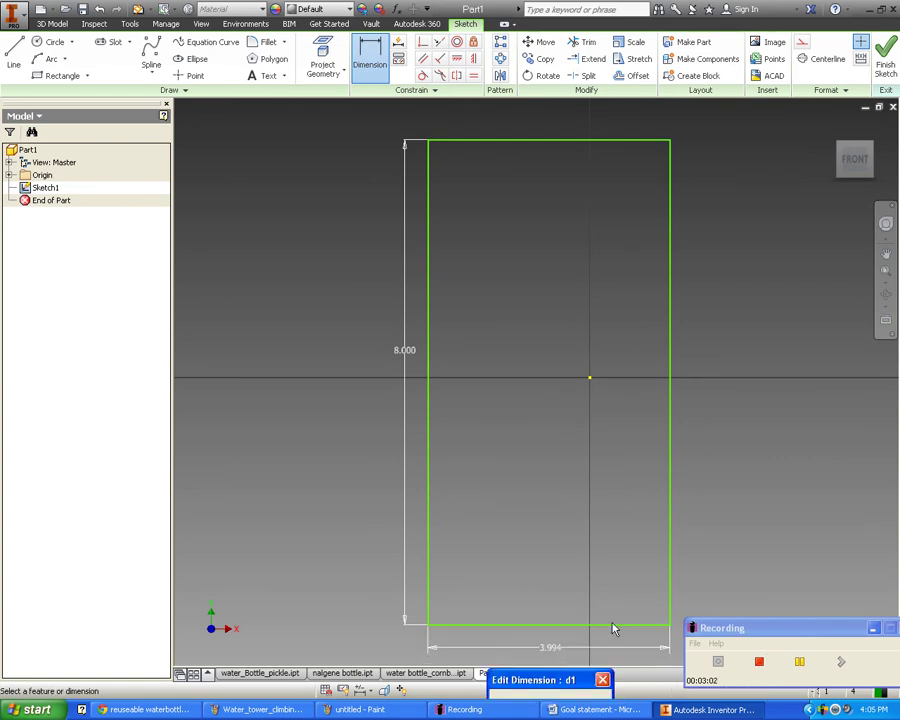
text(2)
key(Return)
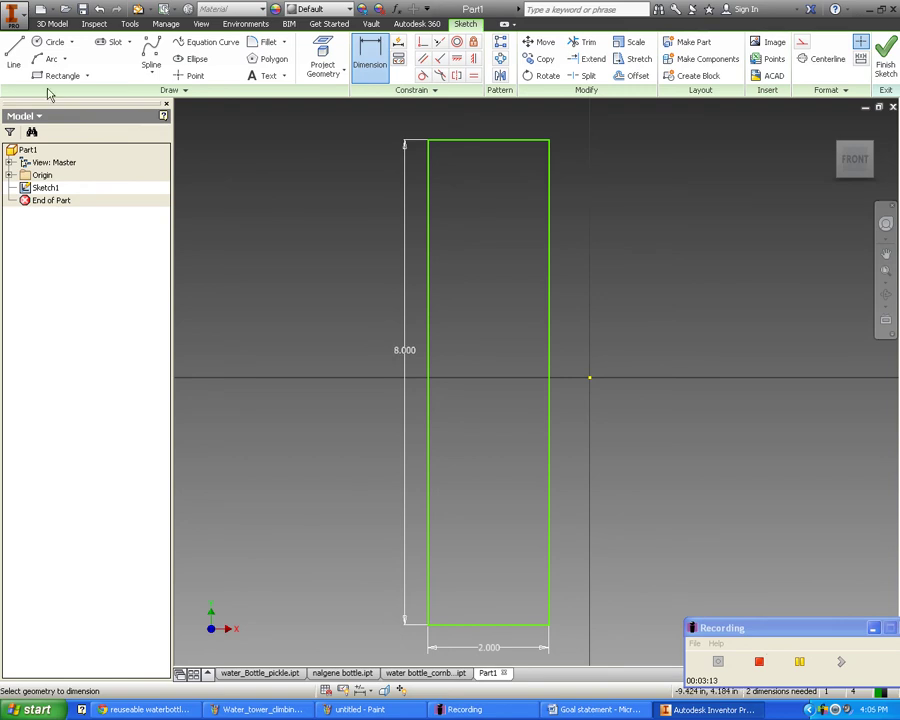
Step: Sketch a vertical and a horizontal line forming a notch about 0.48 in wide in the rectangle's upper-right corner
click(31, 56)
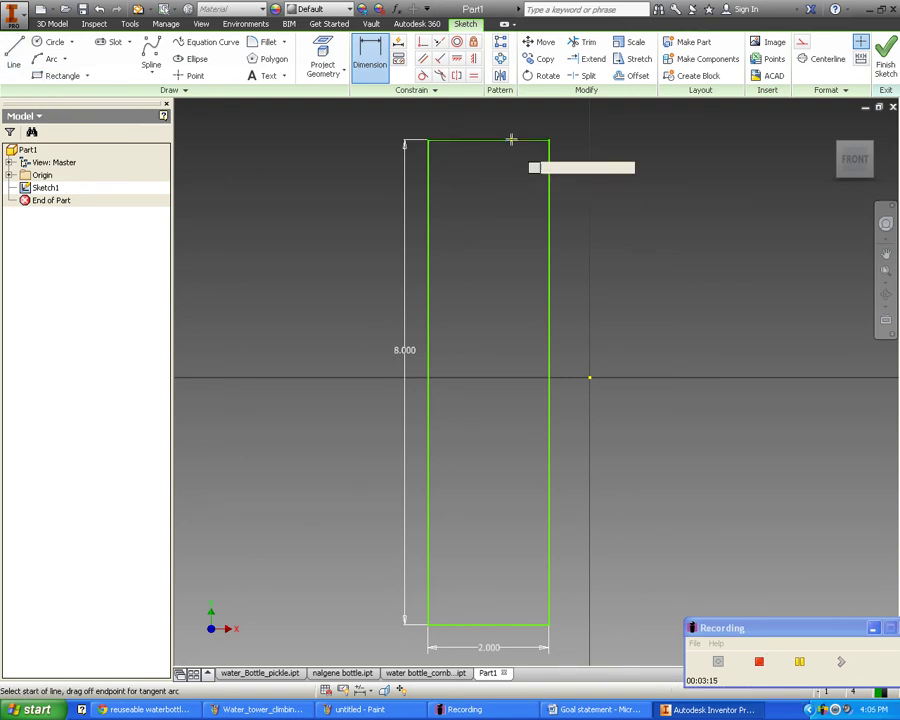
click(520, 141)
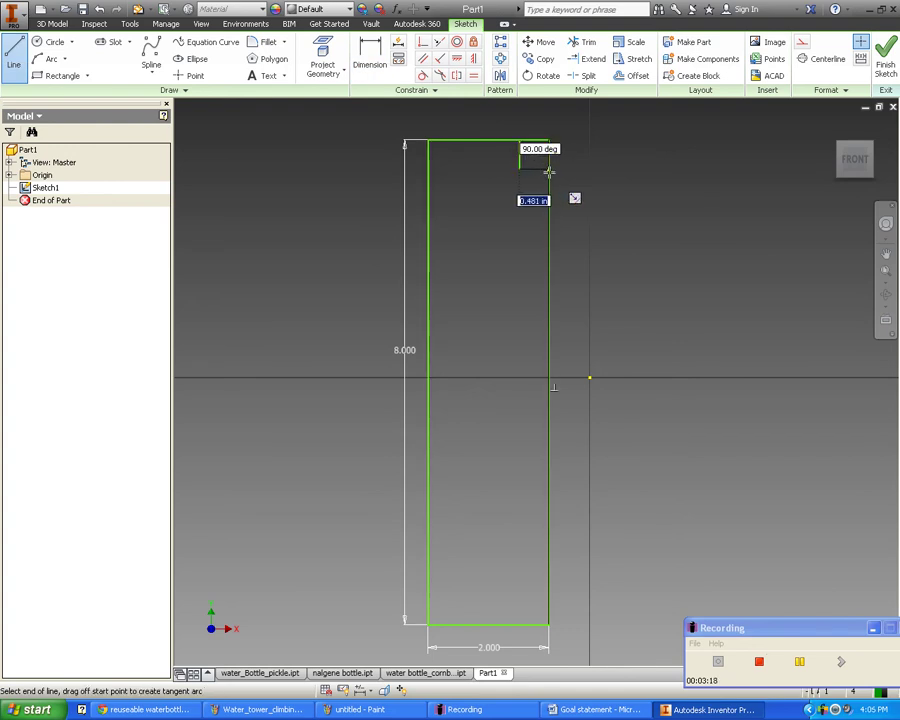
click(548, 168)
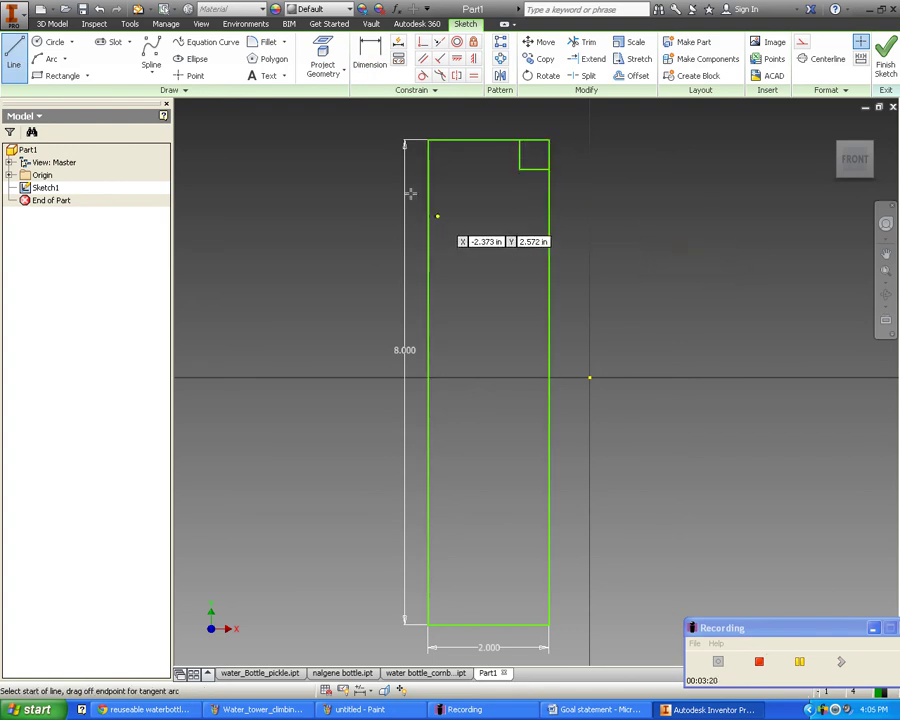
click(369, 55)
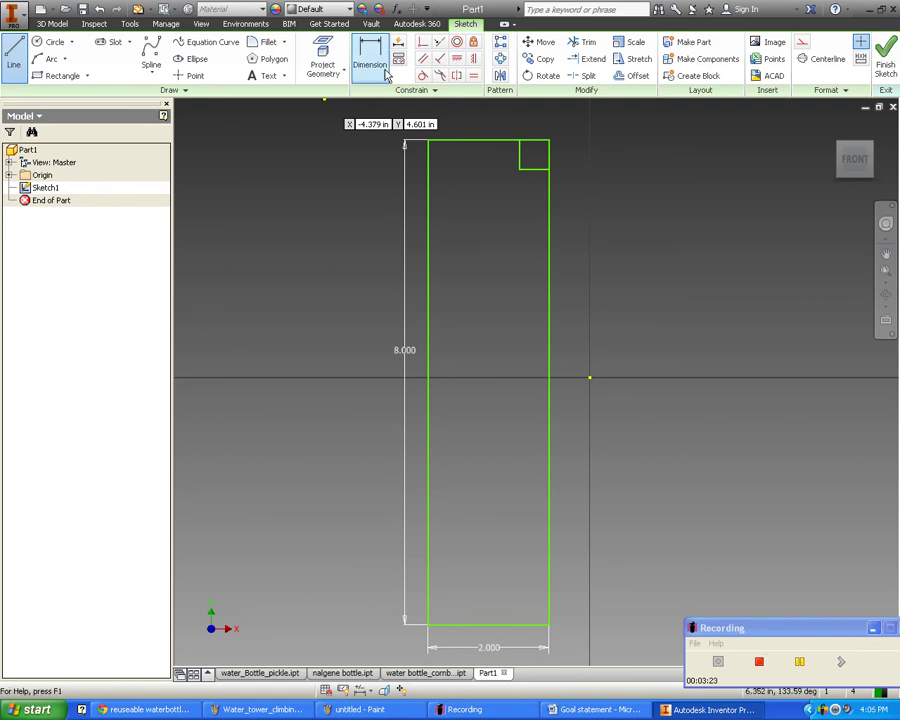
click(464, 140)
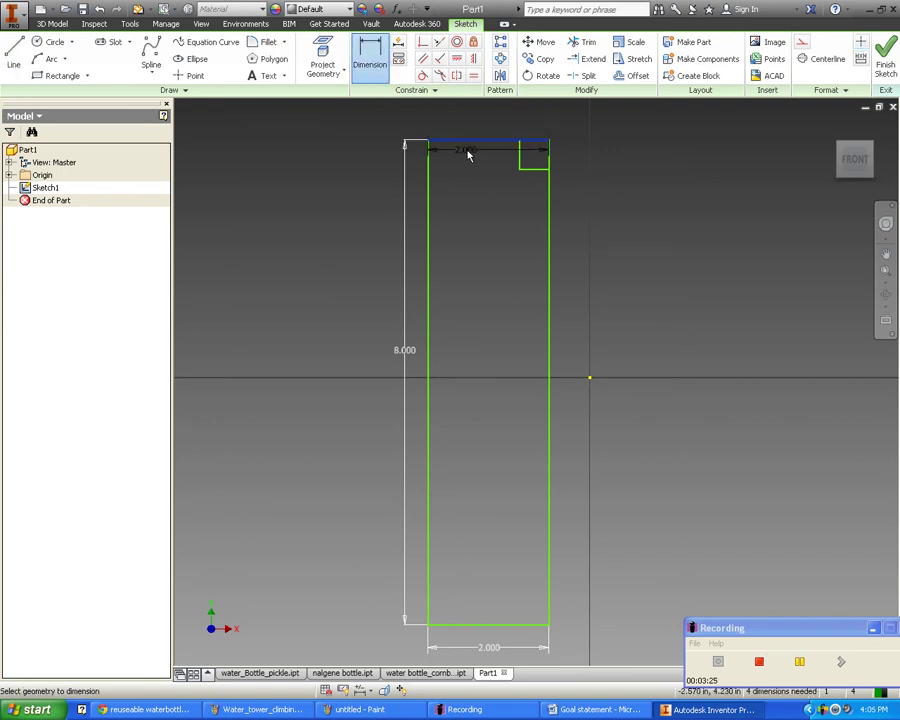
key(Escape)
Step: Dimension the notch's vertical line 1.5 in from the rectangle's left edge, checking the neck width against the bottle drawing in Paint
click(361, 70)
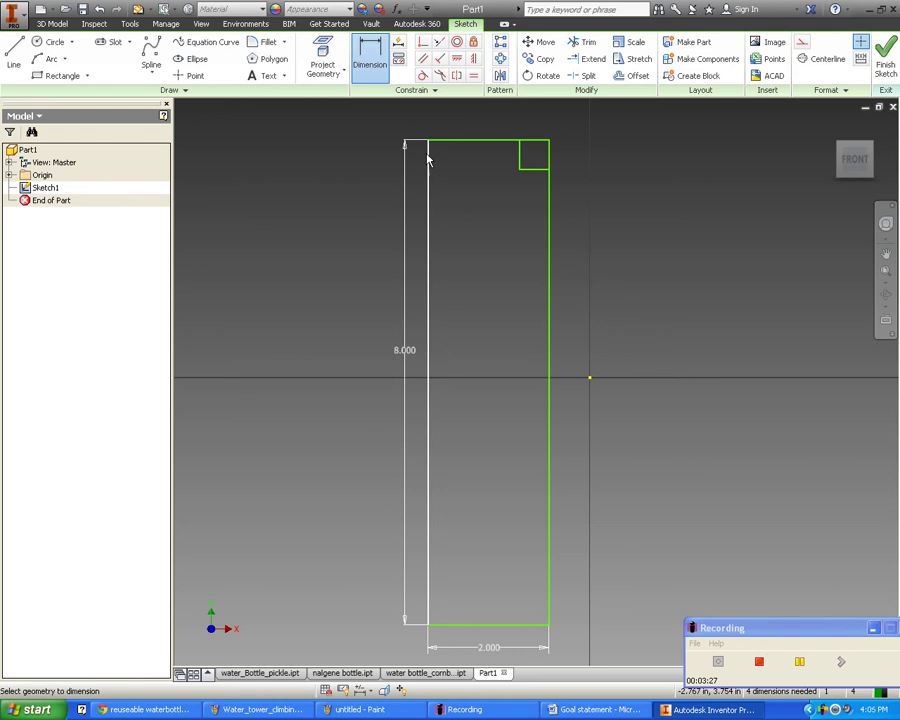
click(428, 155)
click(520, 147)
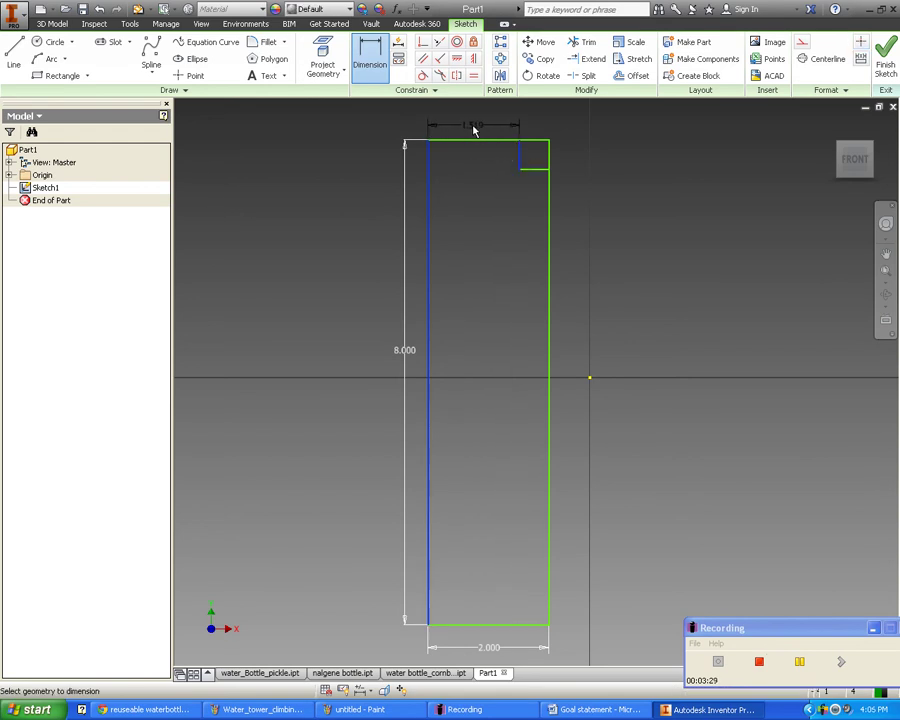
click(490, 126)
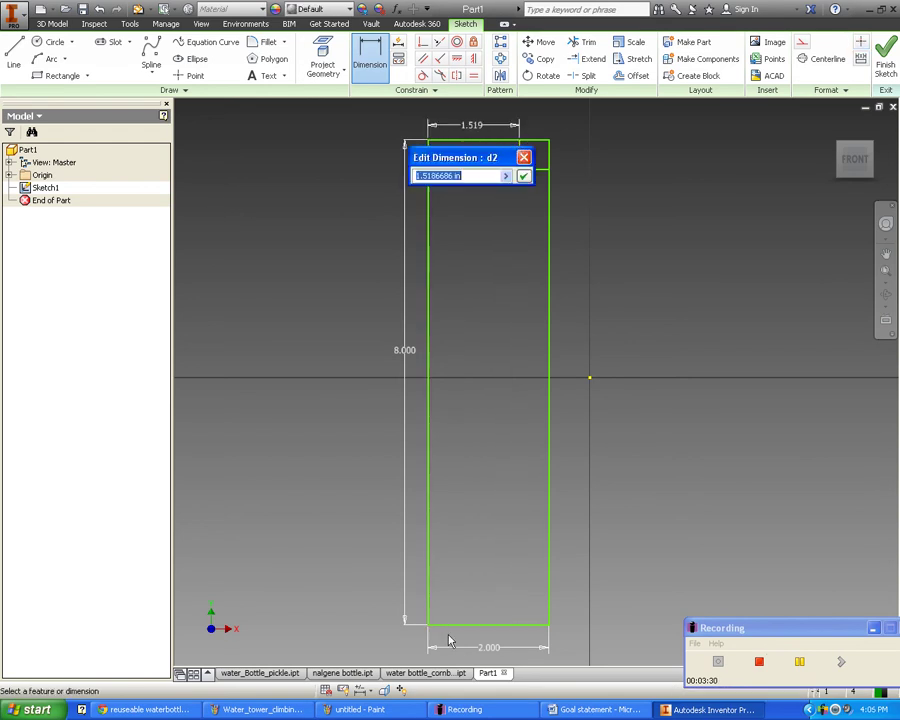
click(355, 709)
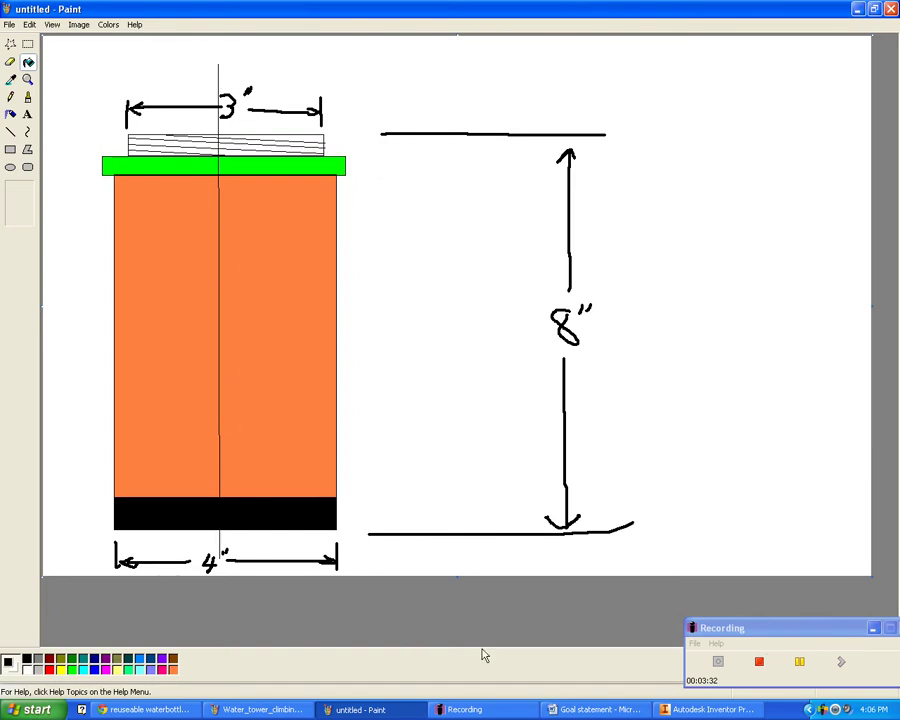
click(710, 709)
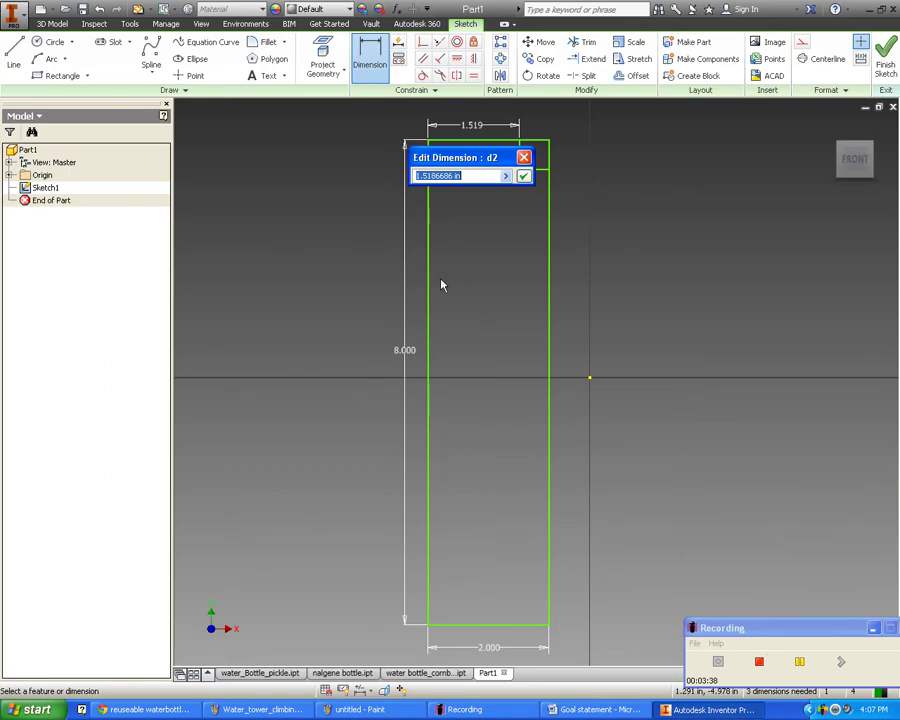
text(1.5)
key(Return)
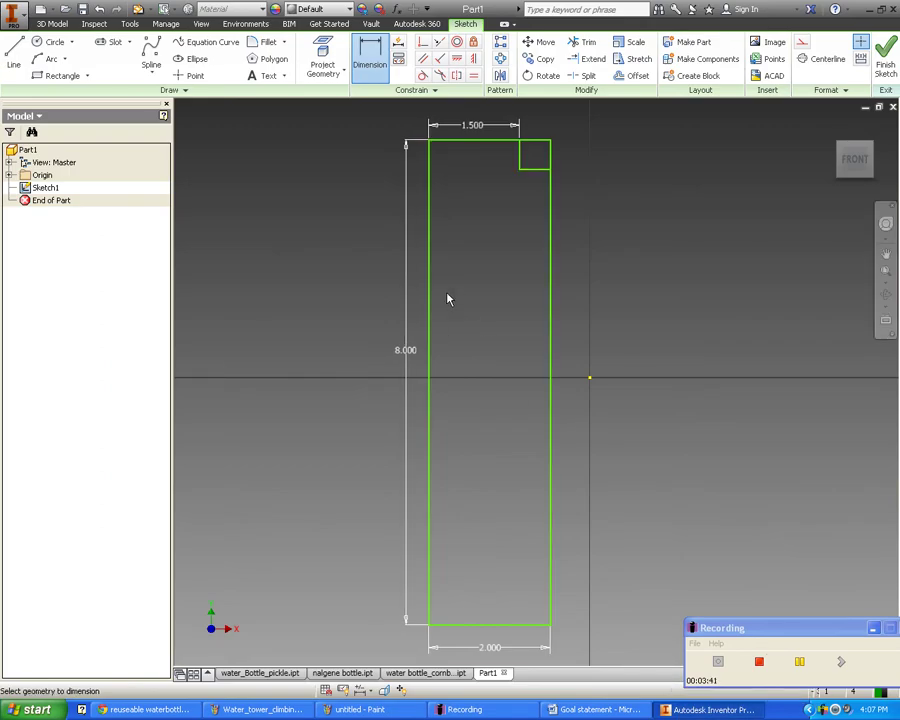
Step: Trim away the rectangle's outer corner lines so the notch forms a stepped neck
click(583, 42)
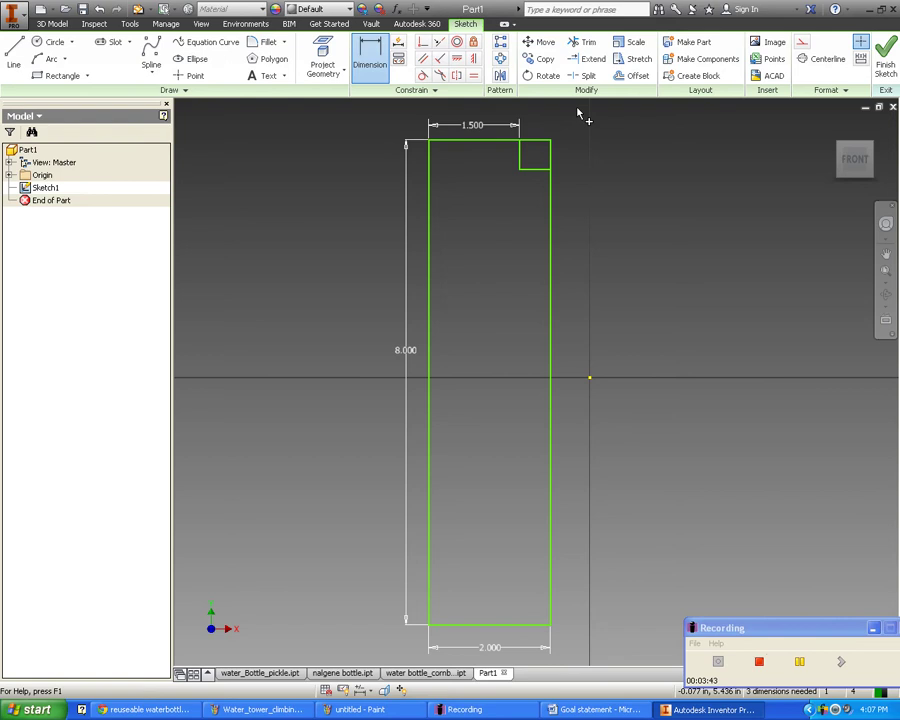
click(540, 142)
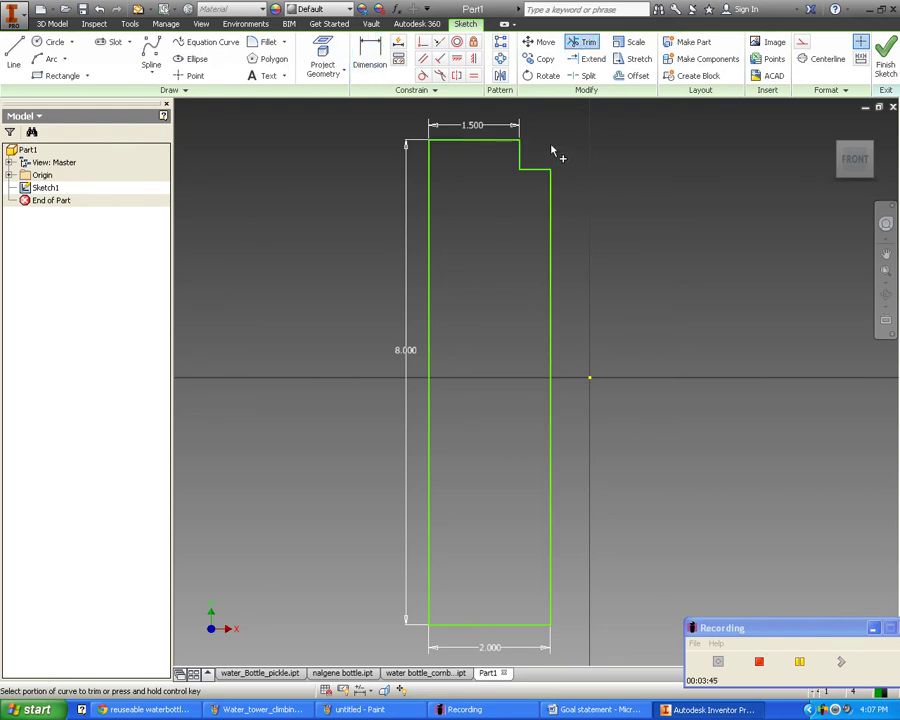
Step: Sketch a circle about 0.23 in in diameter centred on the profile's right edge just below the shoulder
click(50, 42)
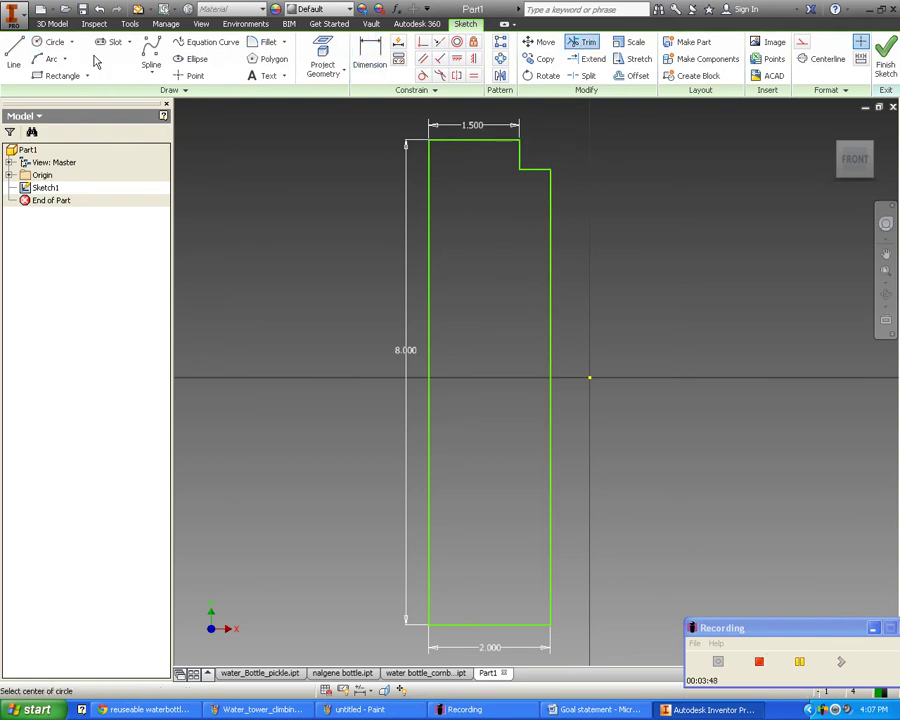
click(550, 209)
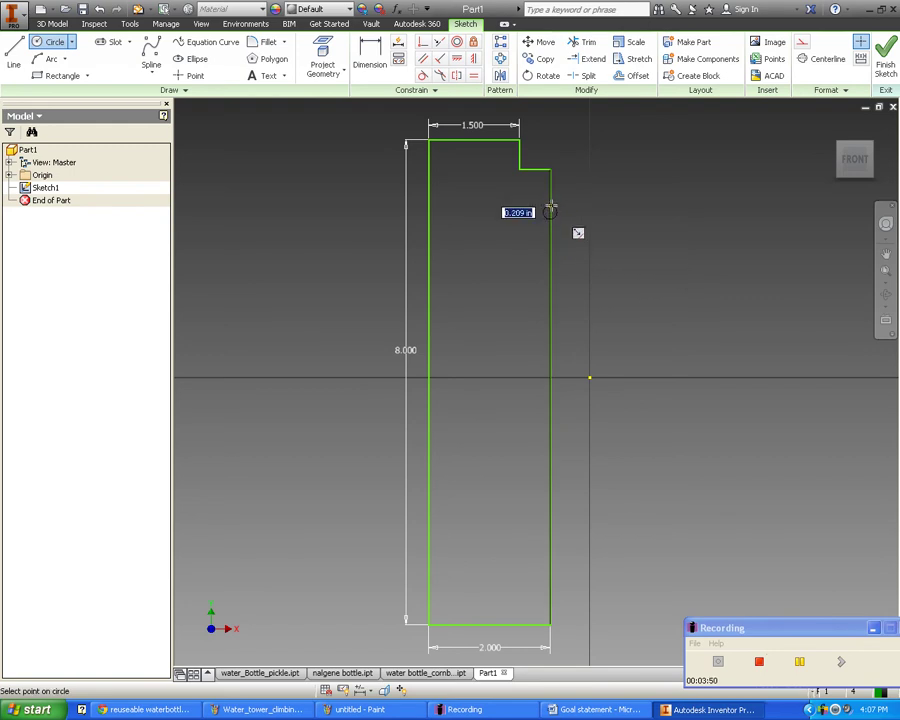
key(Escape)
Step: Dimension the circle's centre 1 in below the shoulder line and set its diameter to 0.25 in
click(369, 60)
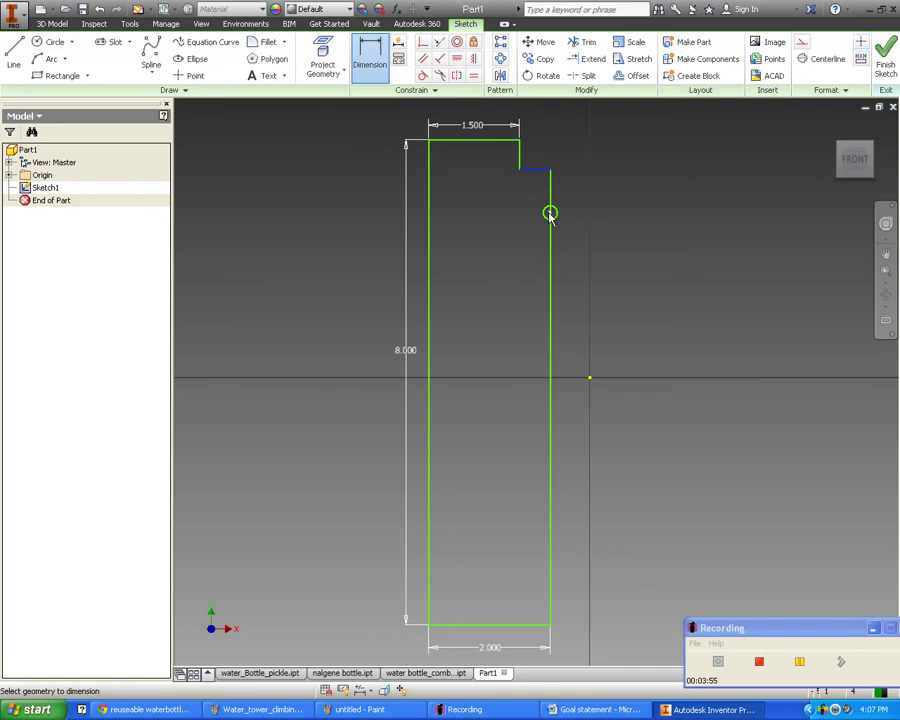
click(550, 212)
click(611, 190)
text(1)
key(Return)
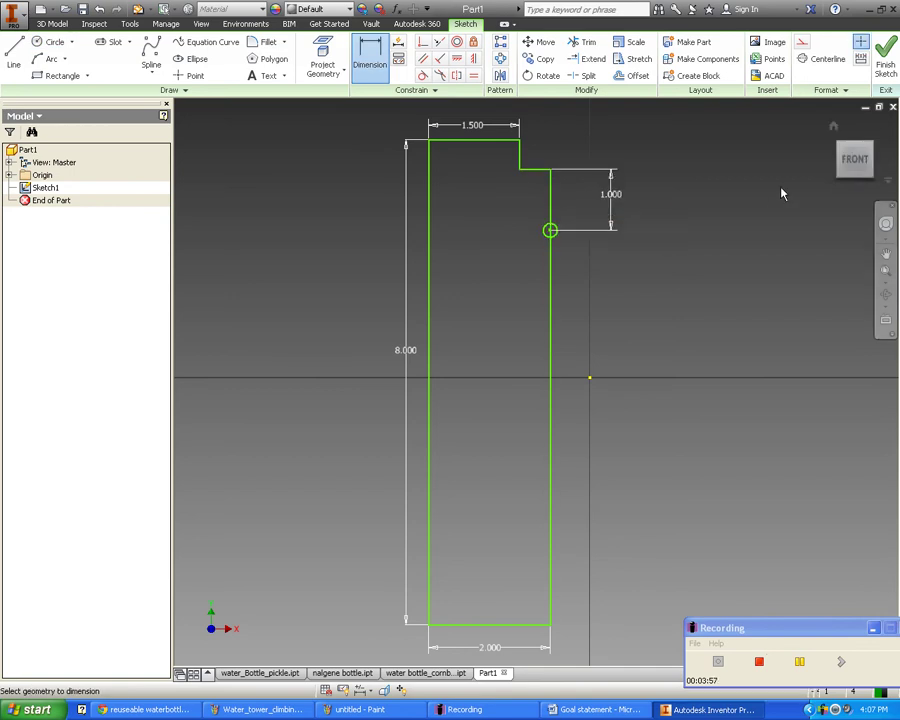
click(618, 280)
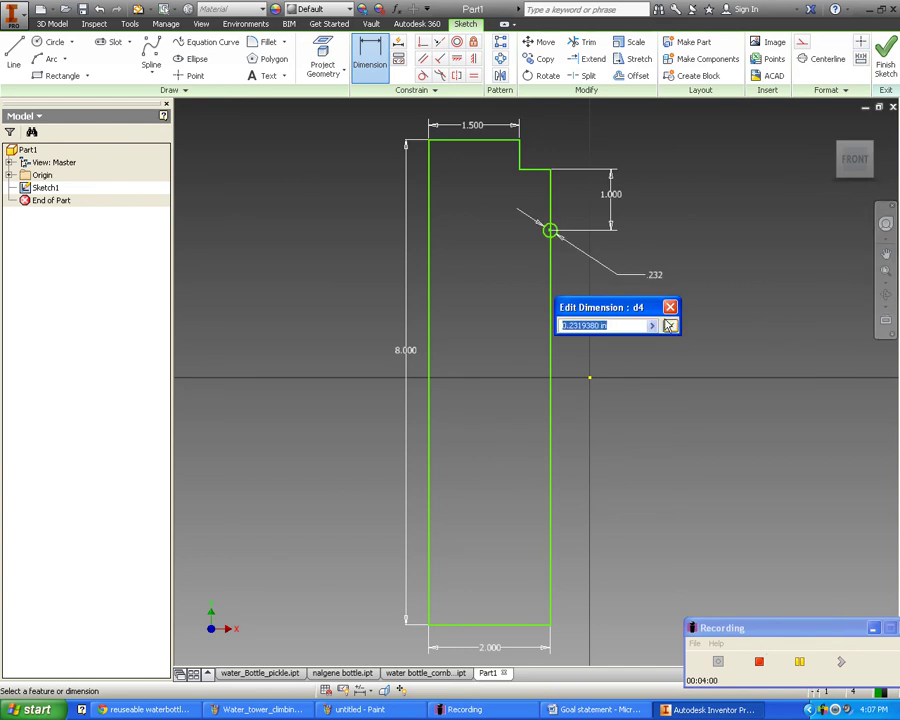
text(.25)
click(669, 325)
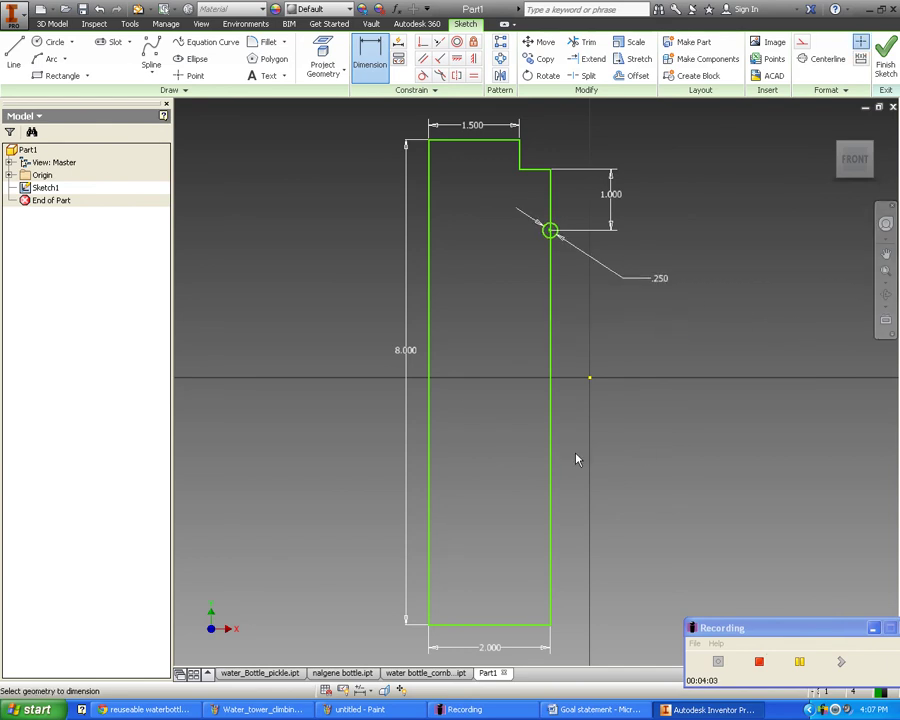
Step: Sketch a second circle about 0.41 in in diameter centred on the right edge near the profile's base
click(50, 41)
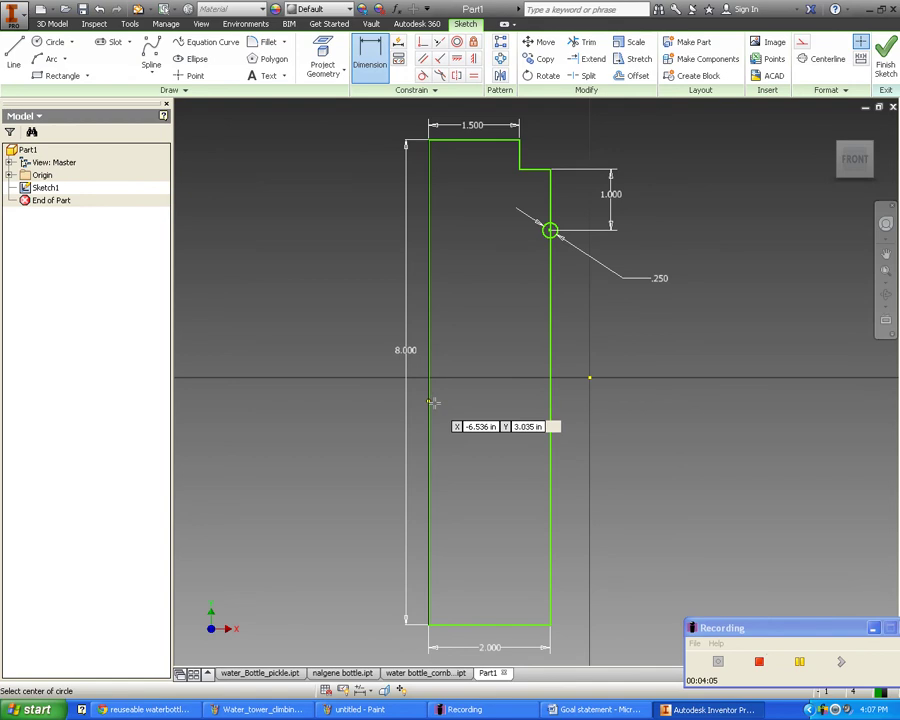
click(549, 579)
click(541, 588)
Step: Dimension the lower circle's centre 1 in above the base line and set its diameter to 0.25 in
click(369, 58)
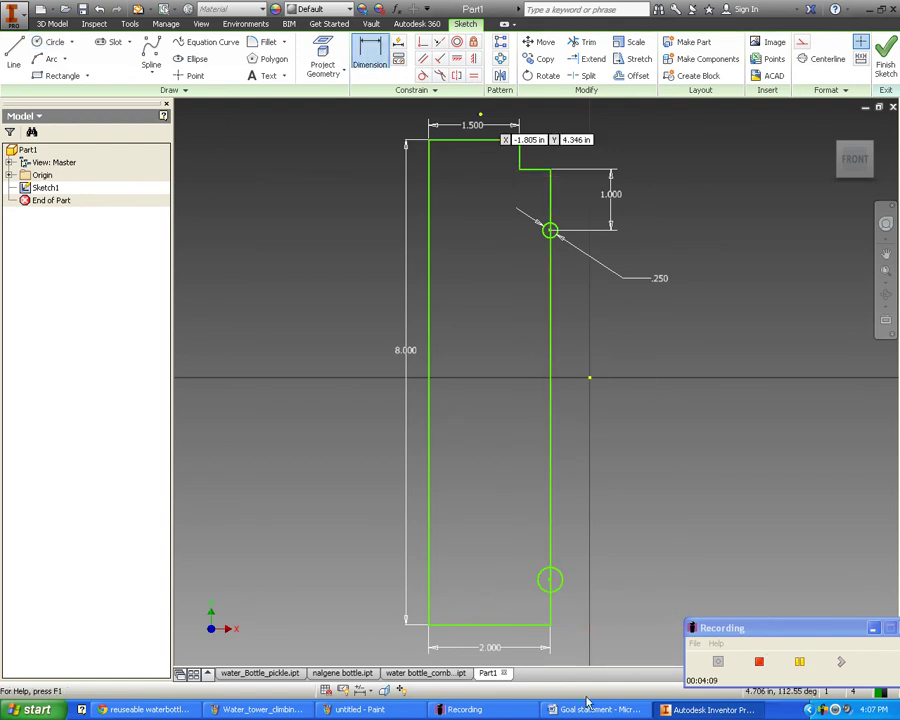
click(529, 625)
click(550, 580)
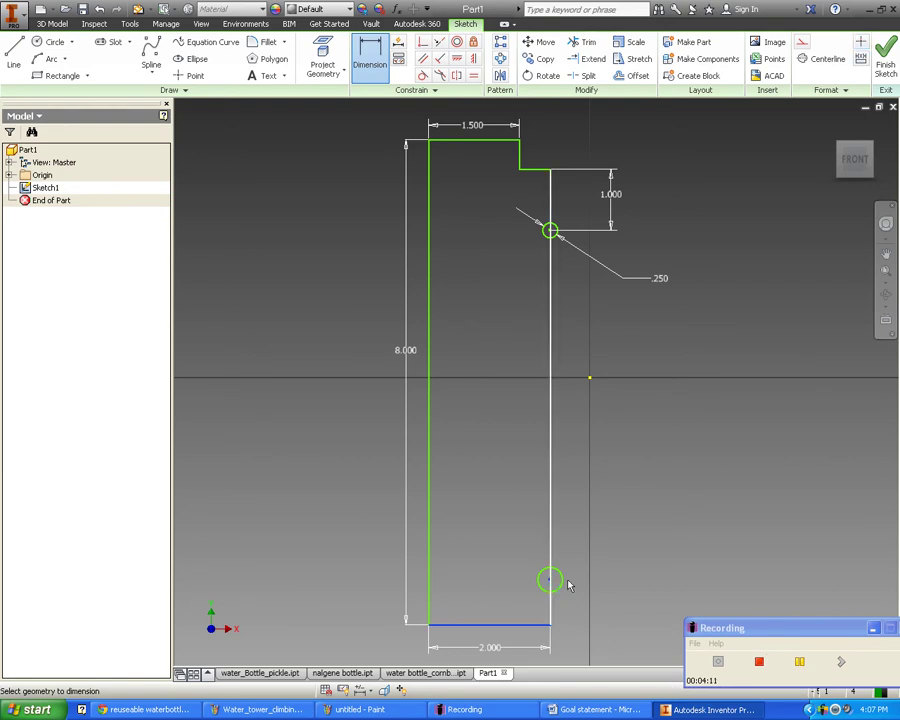
click(563, 584)
click(610, 610)
text(1)
key(Return)
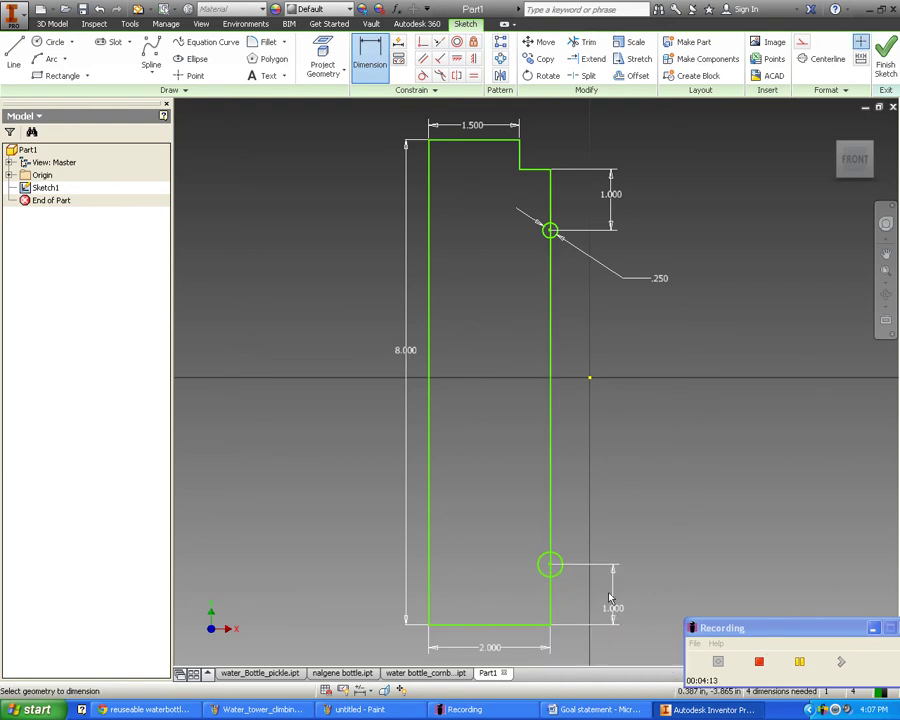
click(562, 576)
click(679, 516)
text(.)
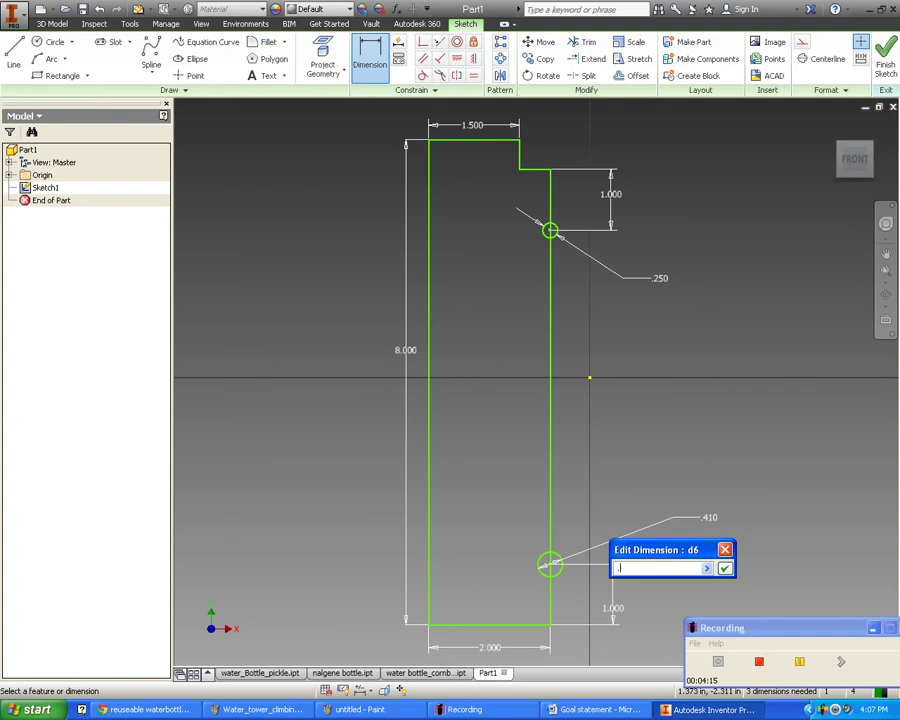
text(25)
key(Return)
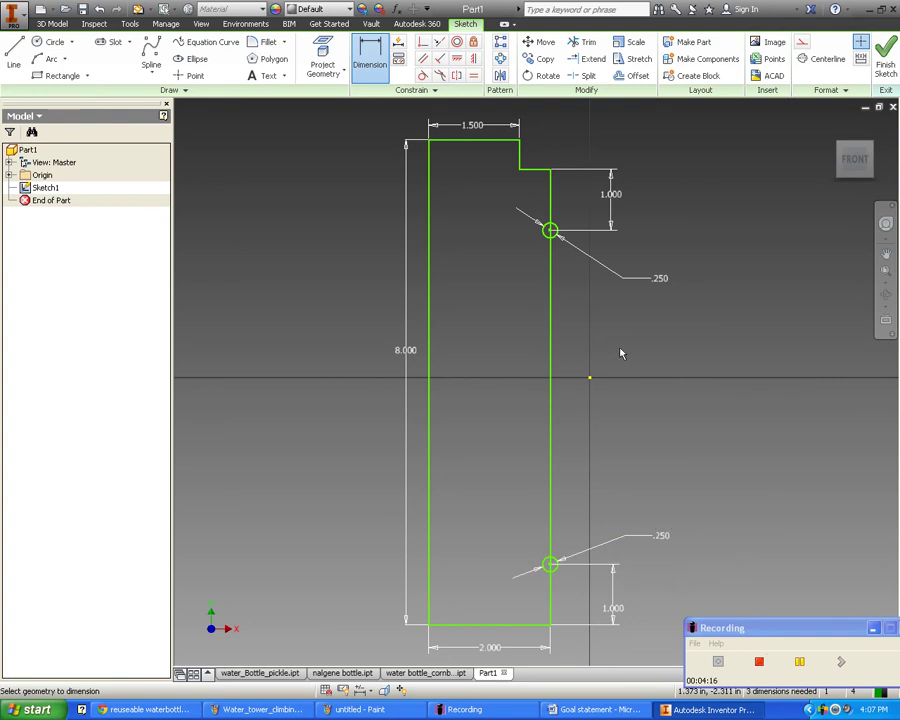
Step: Trim the outer half of both circles and the edge segments inside them, leaving semicircular grooves cut inward from the right edge
click(584, 42)
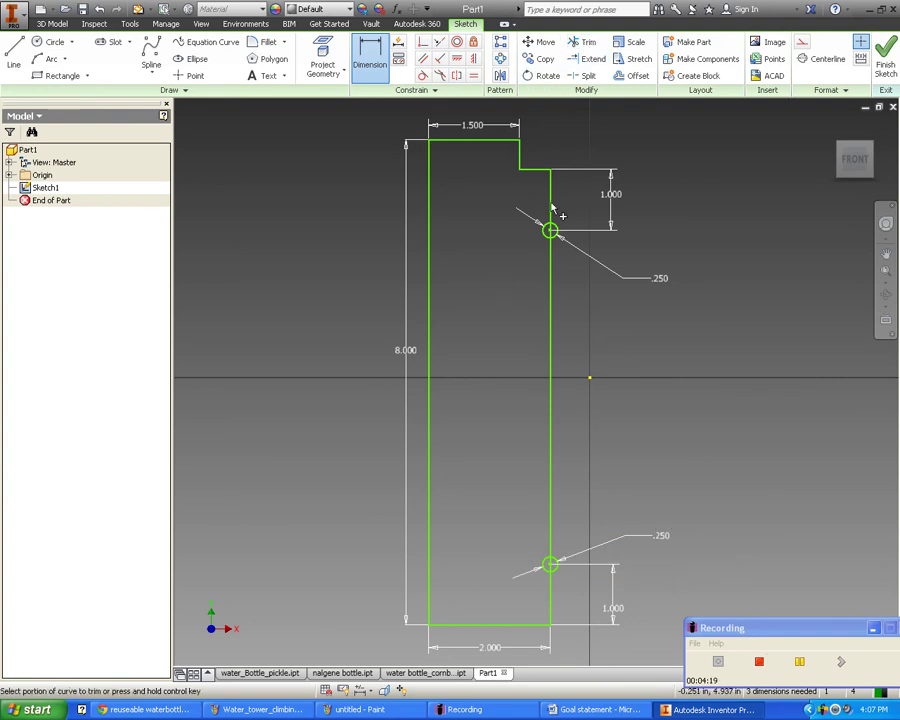
scroll(551, 210, down, 5)
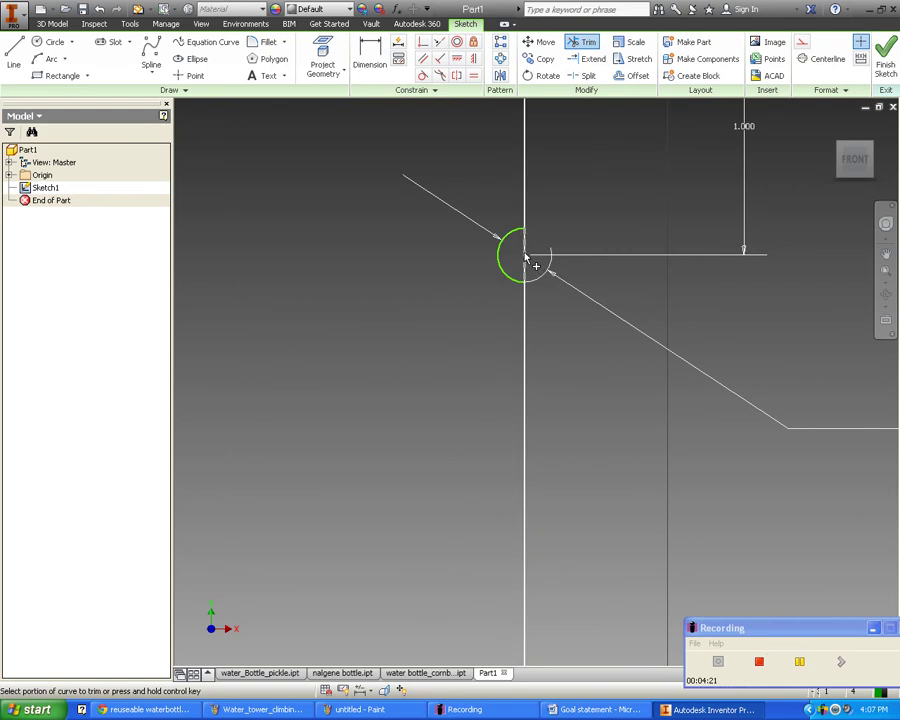
scroll(576, 334, up, 5)
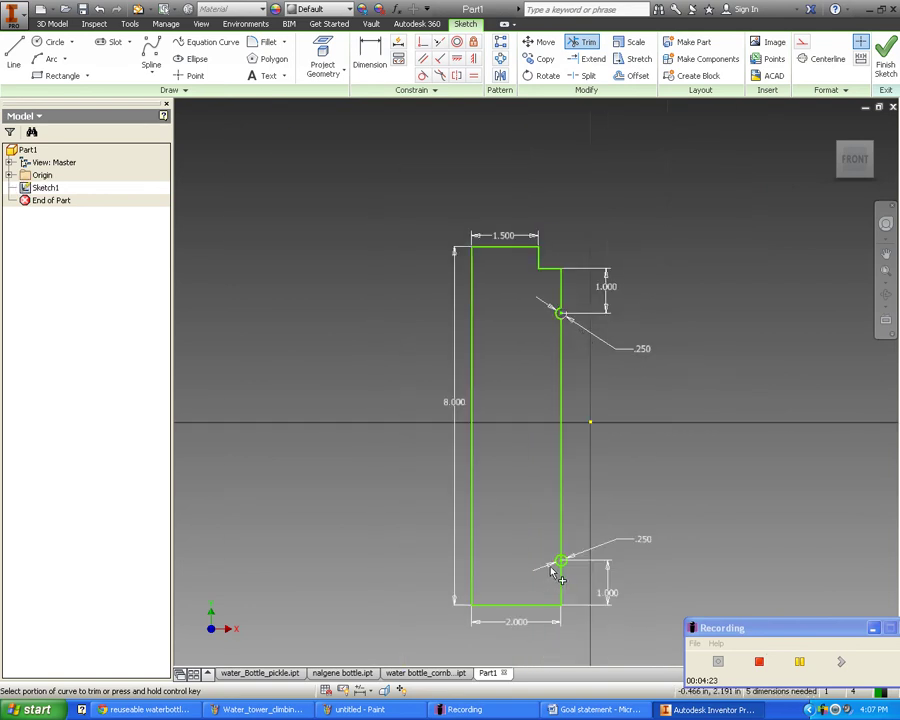
scroll(551, 568, down, 5)
click(585, 545)
click(605, 551)
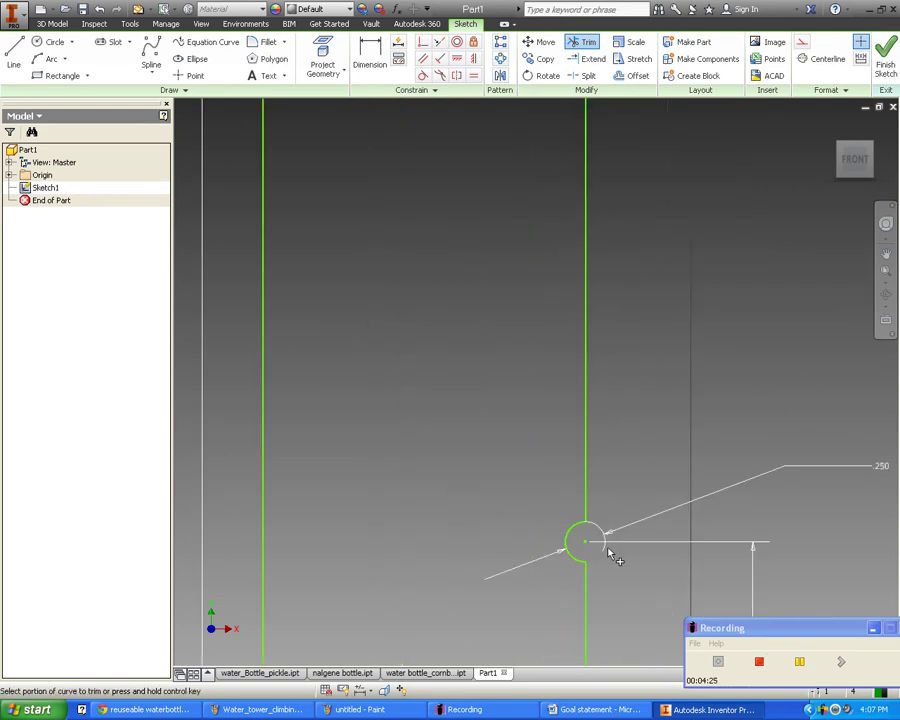
Step: Finish the half-profile sketch of the bottle and return to the 3D part environment
scroll(640, 463, up, 3)
mouse_move(765, 262)
middle_down()
mouse_move(750, 262)
mouse_move(694, 326)
mouse_move(628, 338)
middle_up()
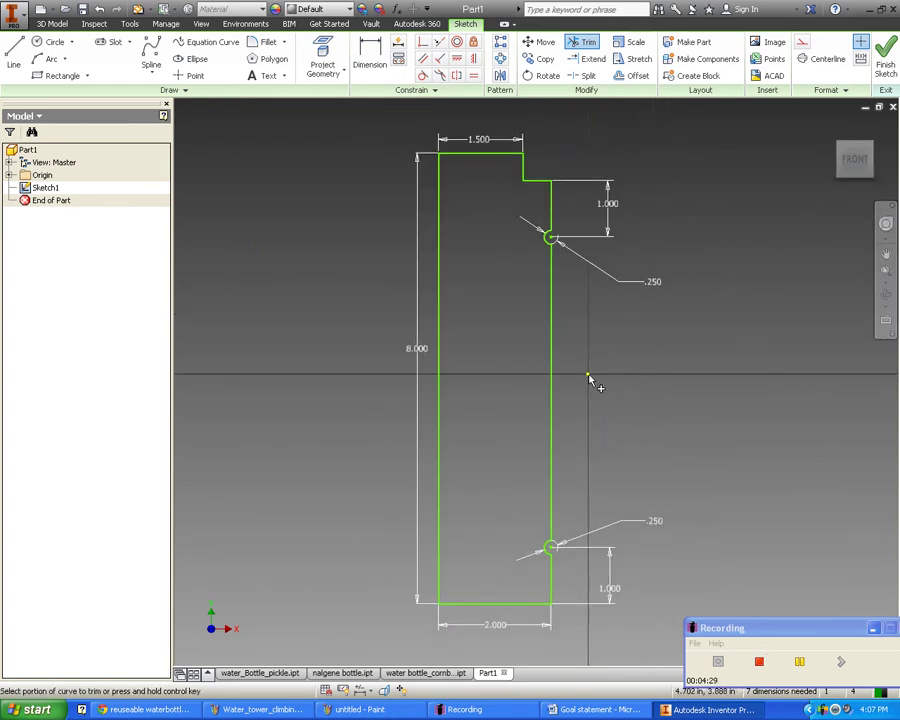
click(885, 60)
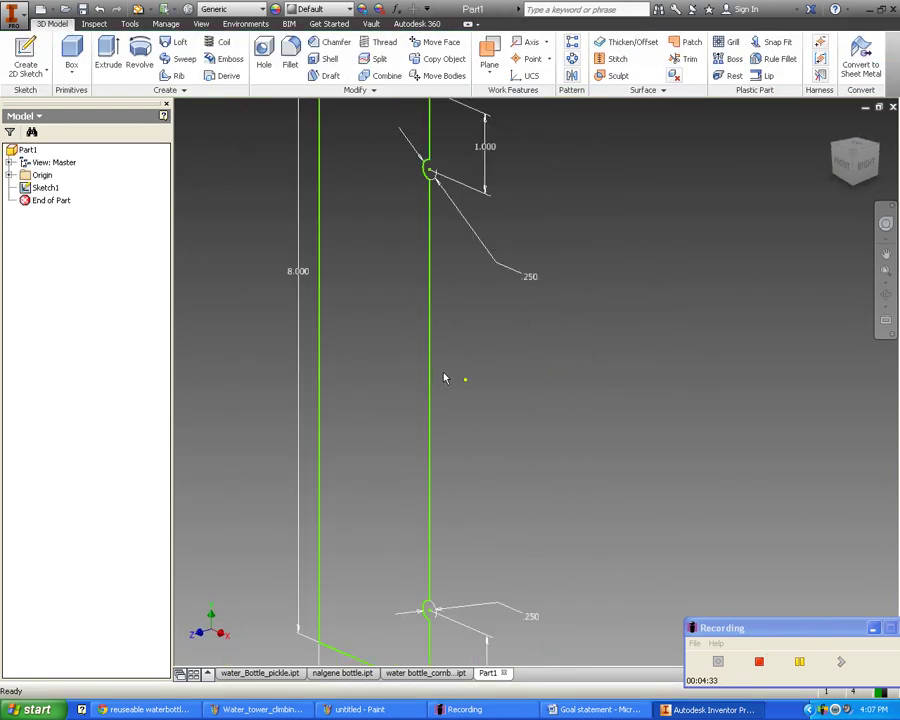
Step: Revolve the half-profile with full extents about its 8 in vertical edge to form the solid bottle body
click(107, 48)
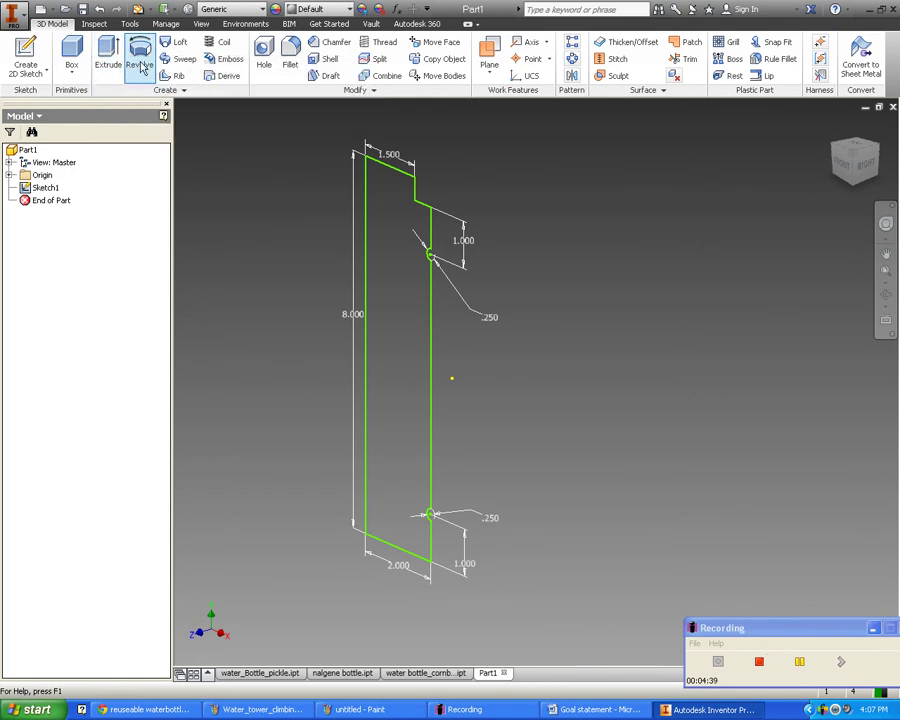
click(140, 58)
drag(290, 124, 152, 113)
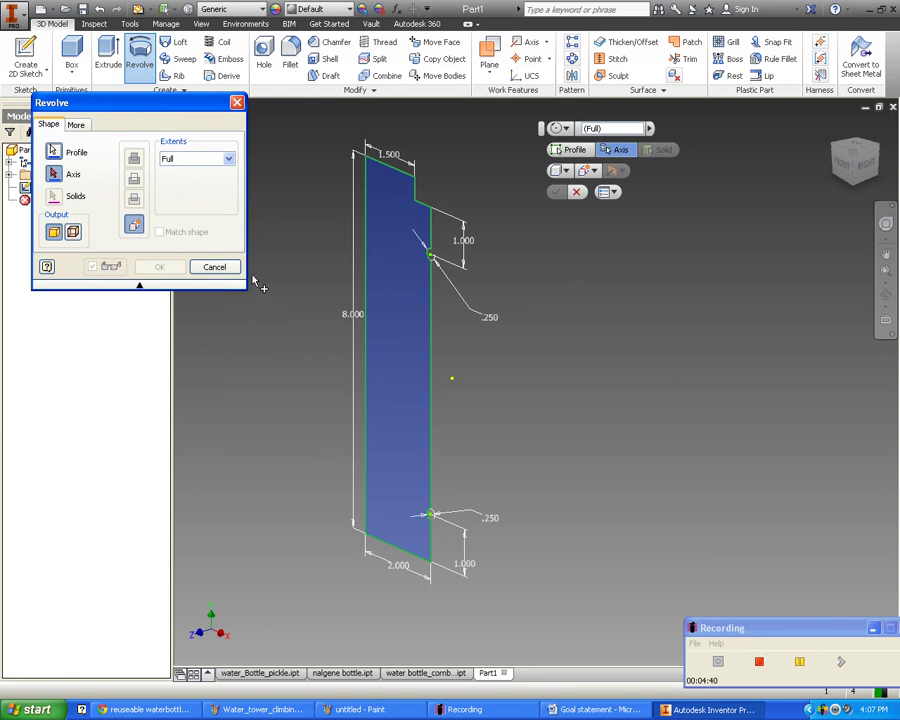
click(367, 182)
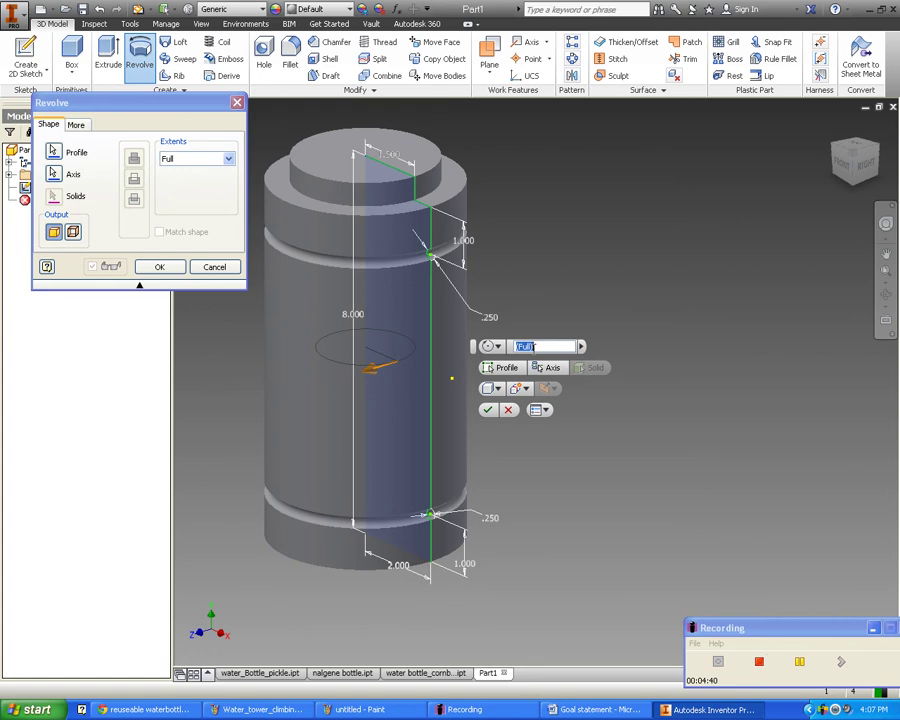
click(158, 267)
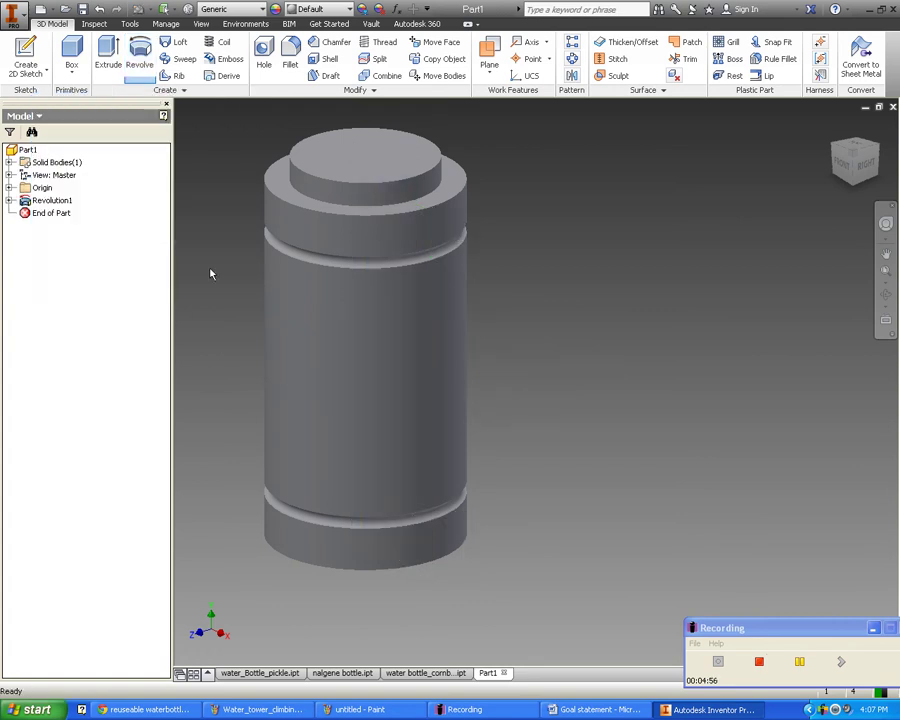
Step: Fillet the outer bottom edge of the bottle with a 0.125 in radius
click(842, 172)
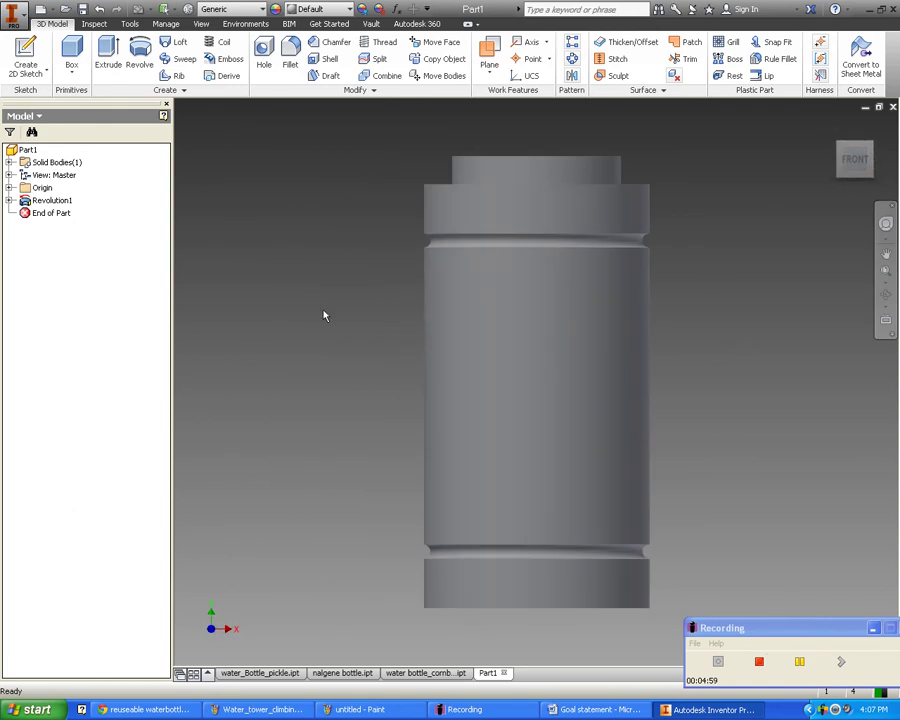
click(290, 60)
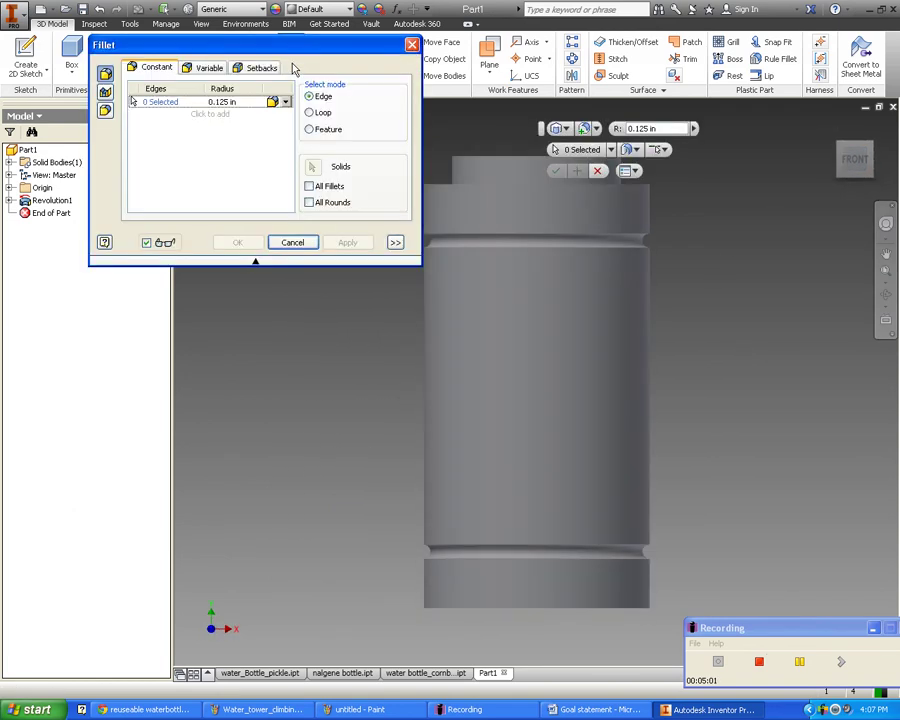
scroll(645, 618, down, 2)
click(638, 609)
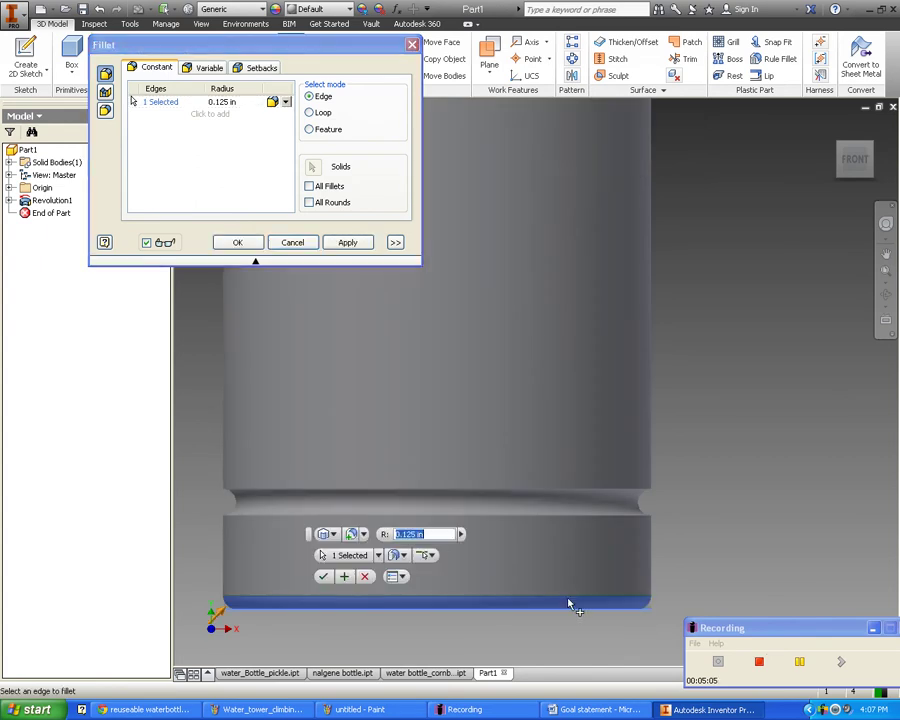
click(238, 243)
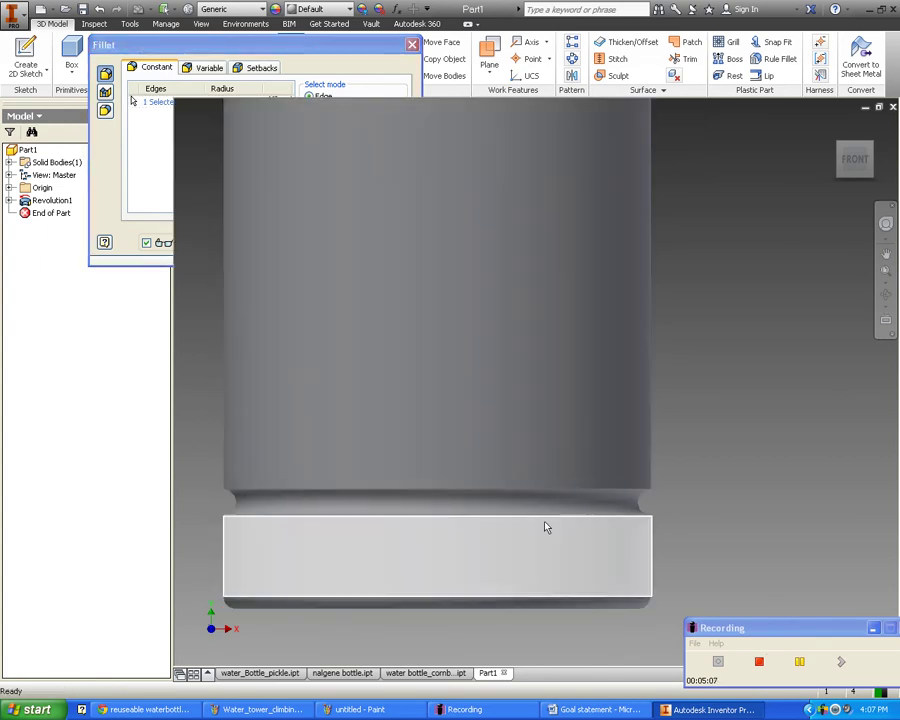
scroll(640, 500, up, 4)
mouse_move(854, 162)
mouse_down()
mouse_move(864, 178)
mouse_move(857, 222)
mouse_up()
Step: Switch to the Goal statement document in Word, review the required modelling tools, and return to the Inventor part
click(597, 709)
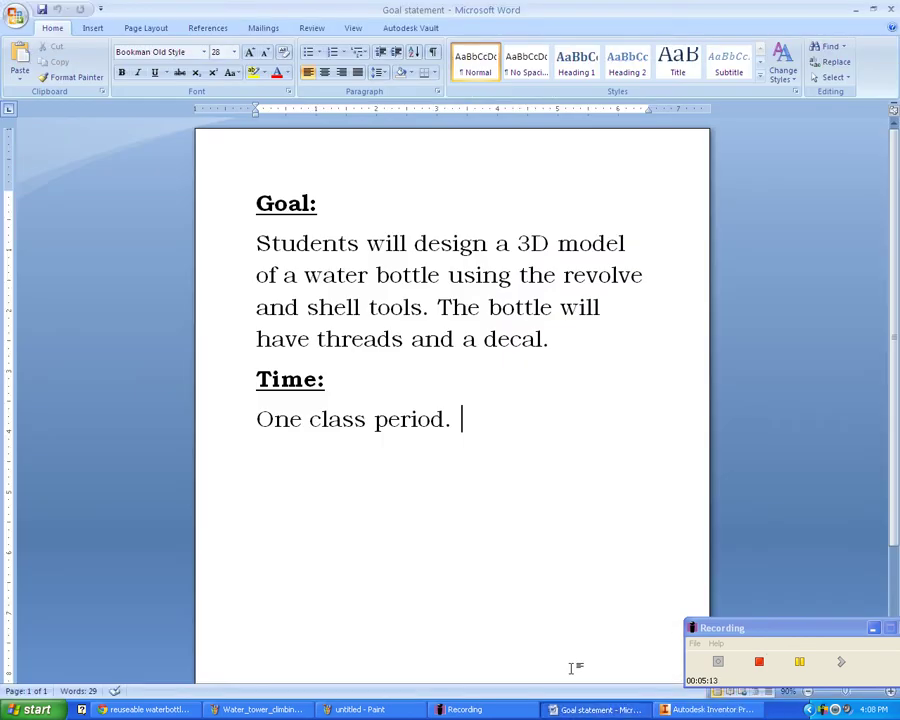
drag(259, 245, 307, 307)
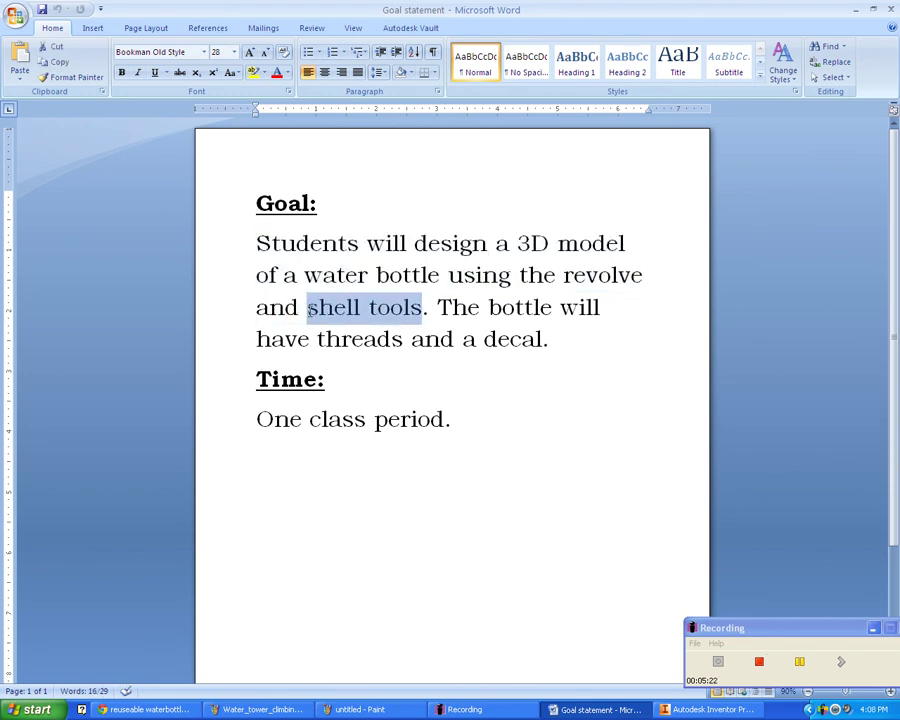
click(712, 709)
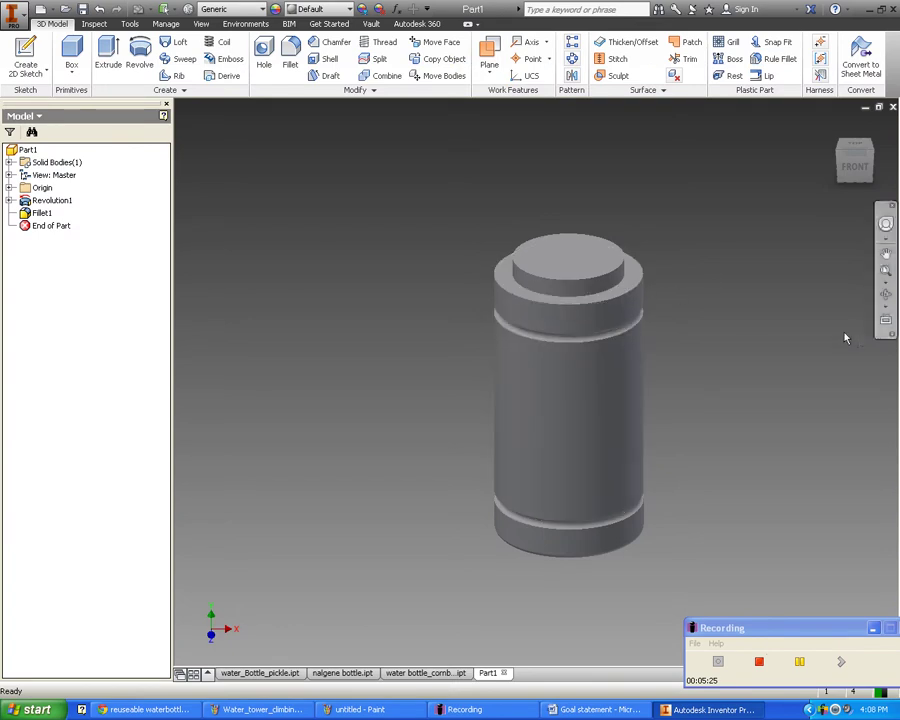
Step: Start a Shell on the bottle with the top face of the neck as the face to remove
click(330, 62)
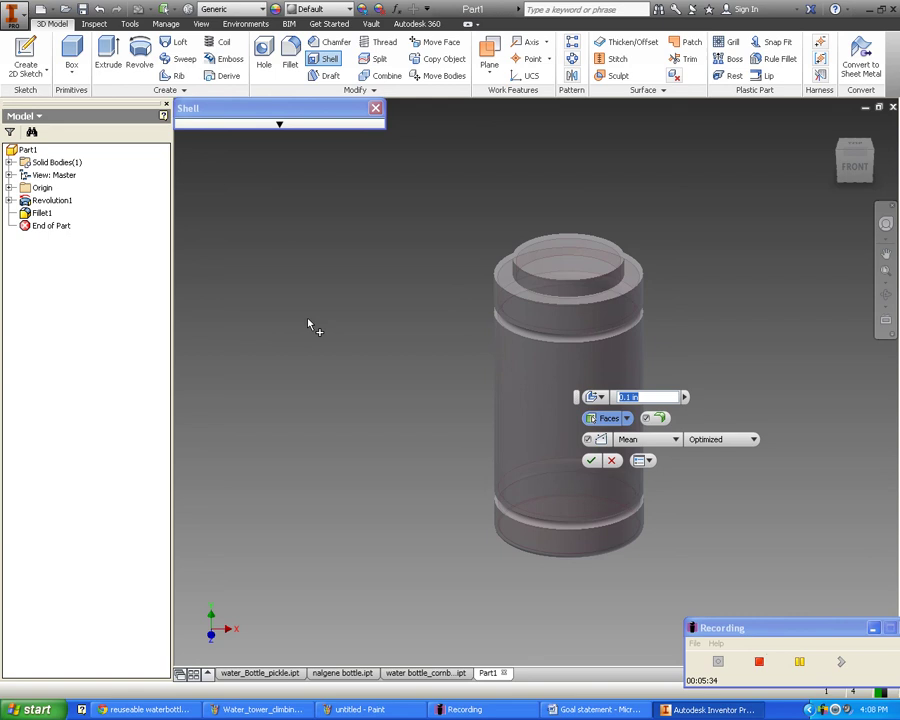
click(558, 264)
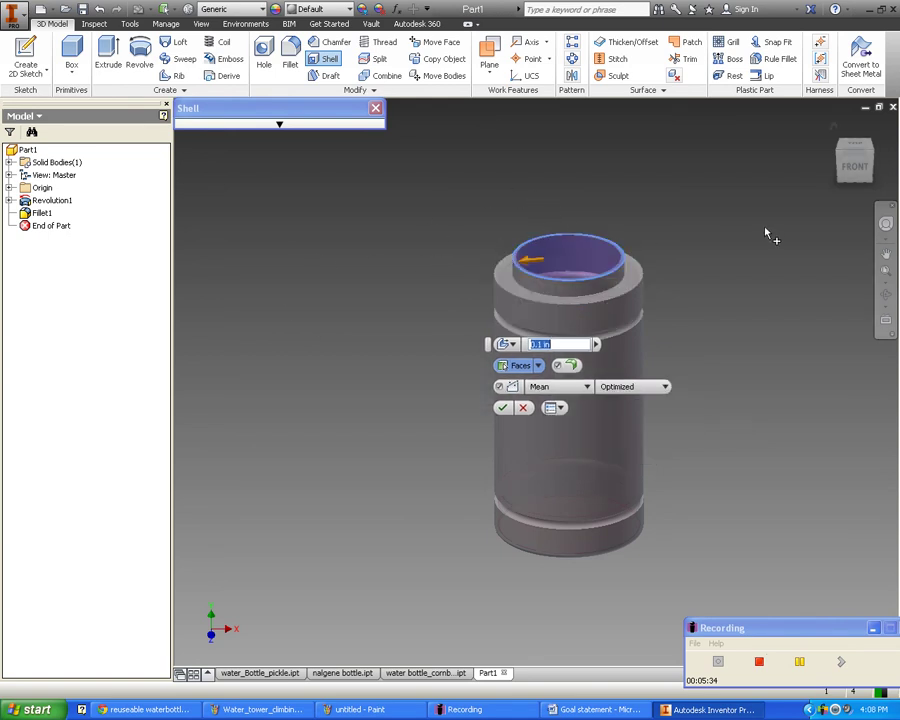
drag(852, 167, 859, 123)
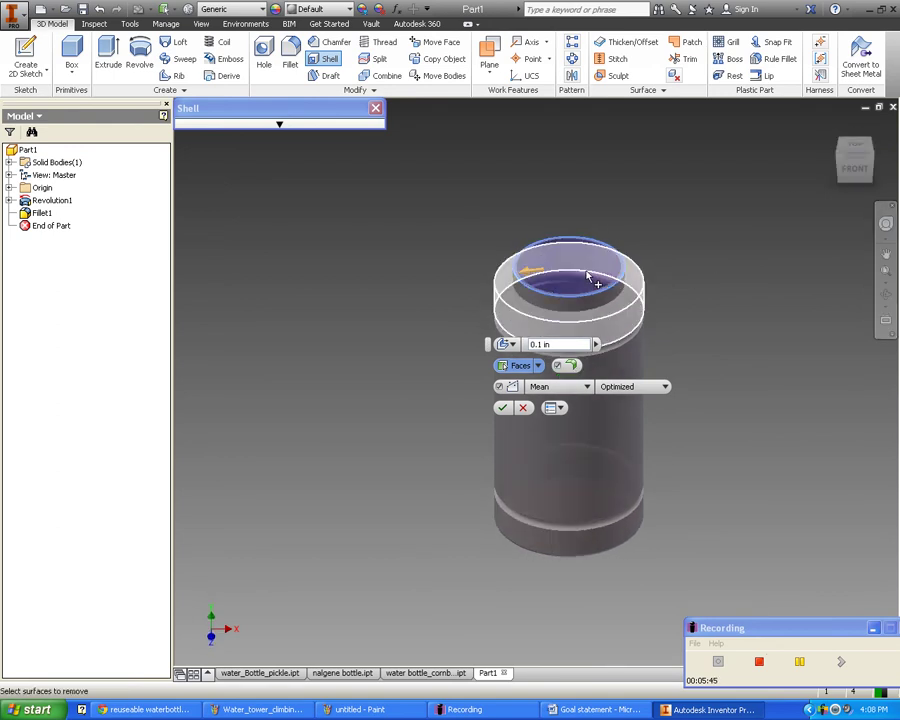
scroll(543, 287, up, 5)
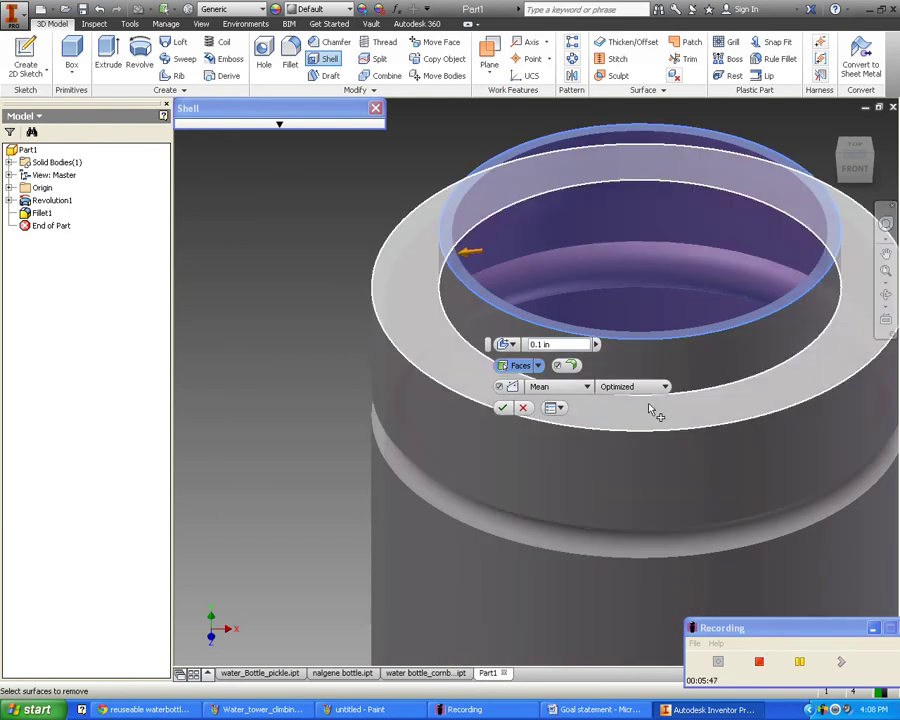
Step: Try a wall thickness of 0.2 in for the shell
click(558, 344)
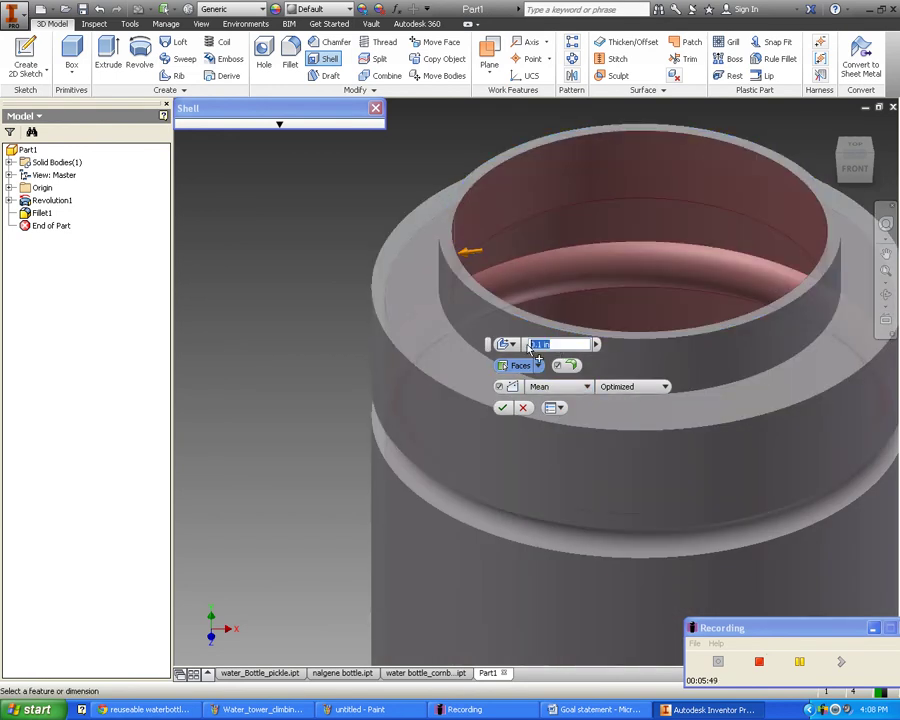
click(540, 345)
scroll(442, 254, down, 5)
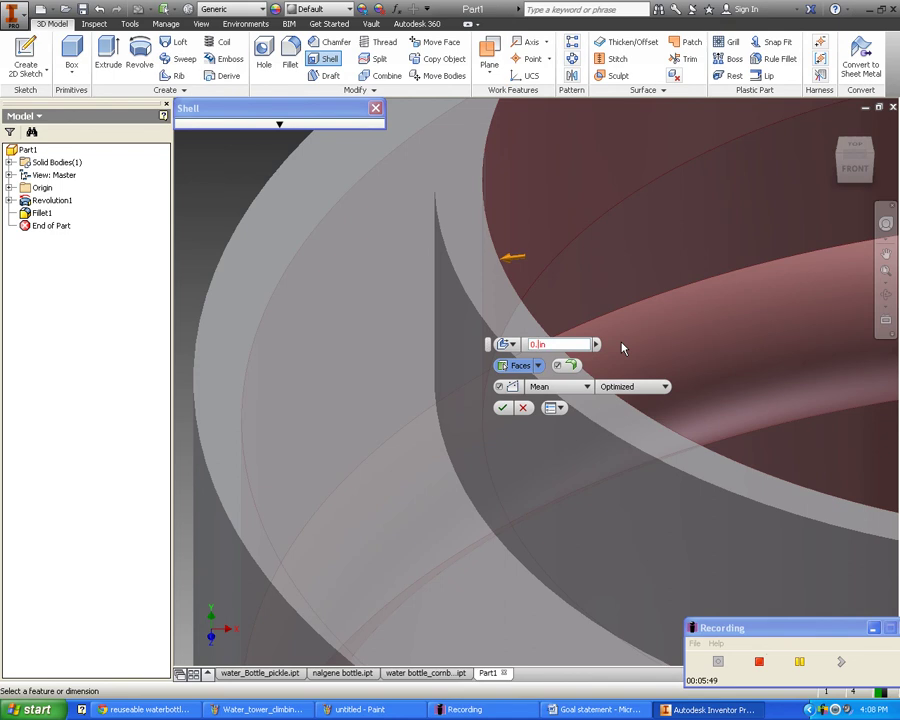
key(BackSpace)
text(2)
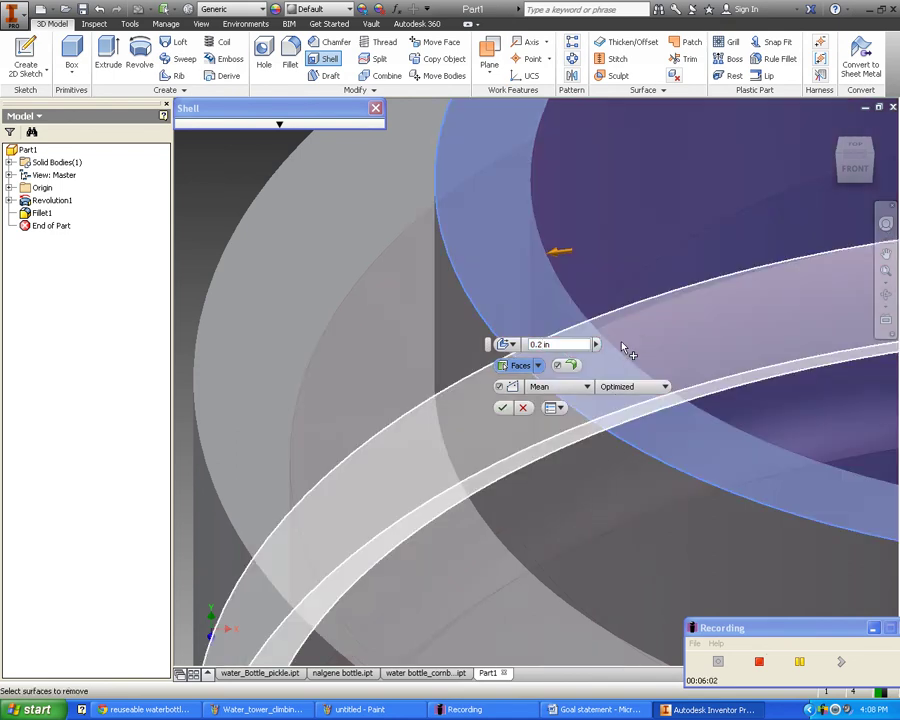
Step: Set the shell thickness to 0.1 in and complete the hollow bottle
key(1)
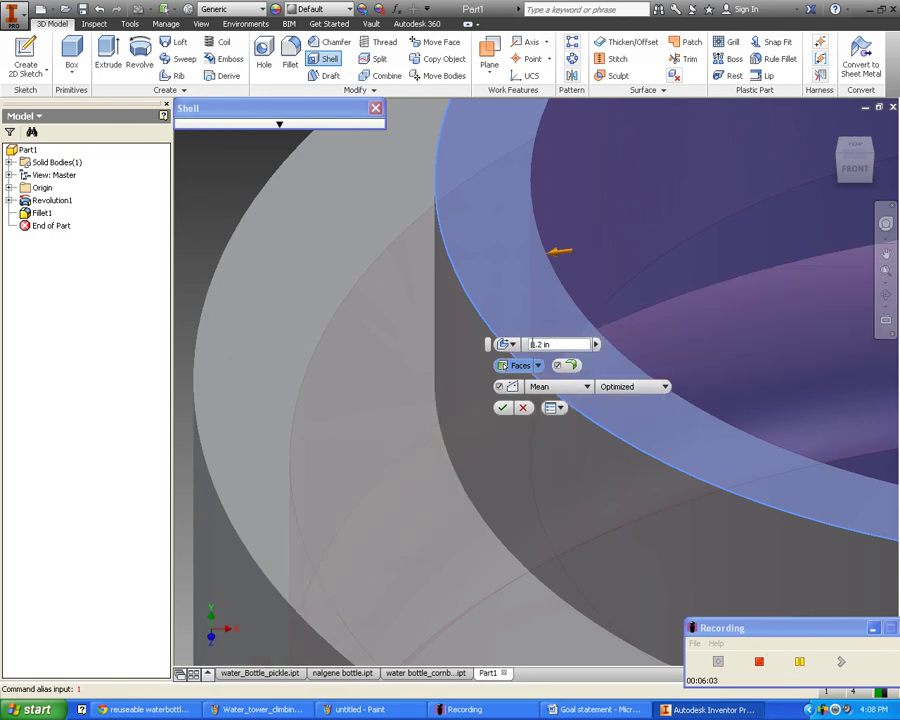
click(542, 345)
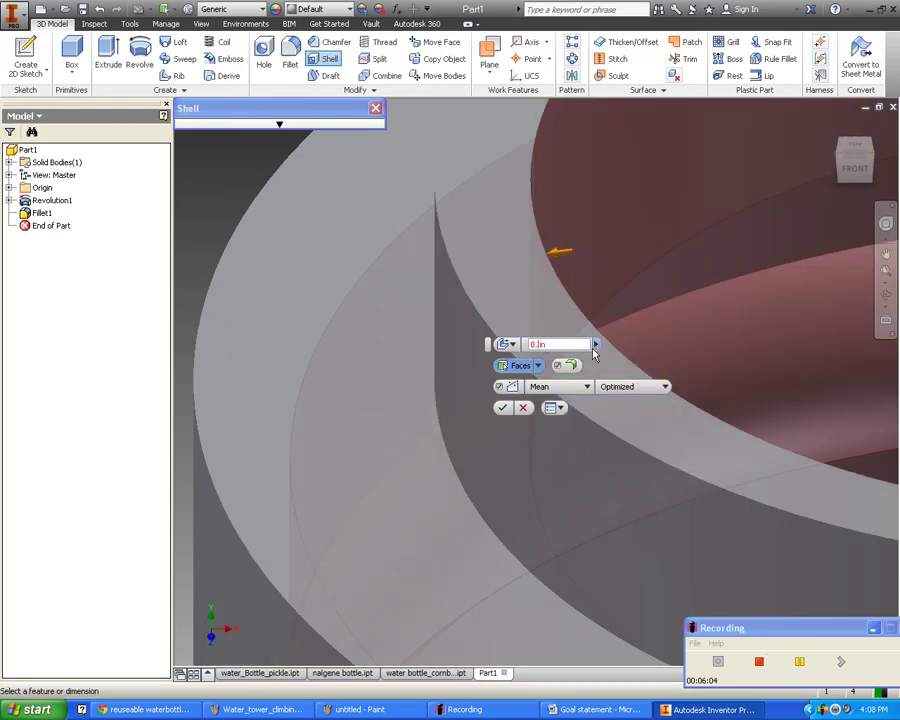
text(1)
key(Return)
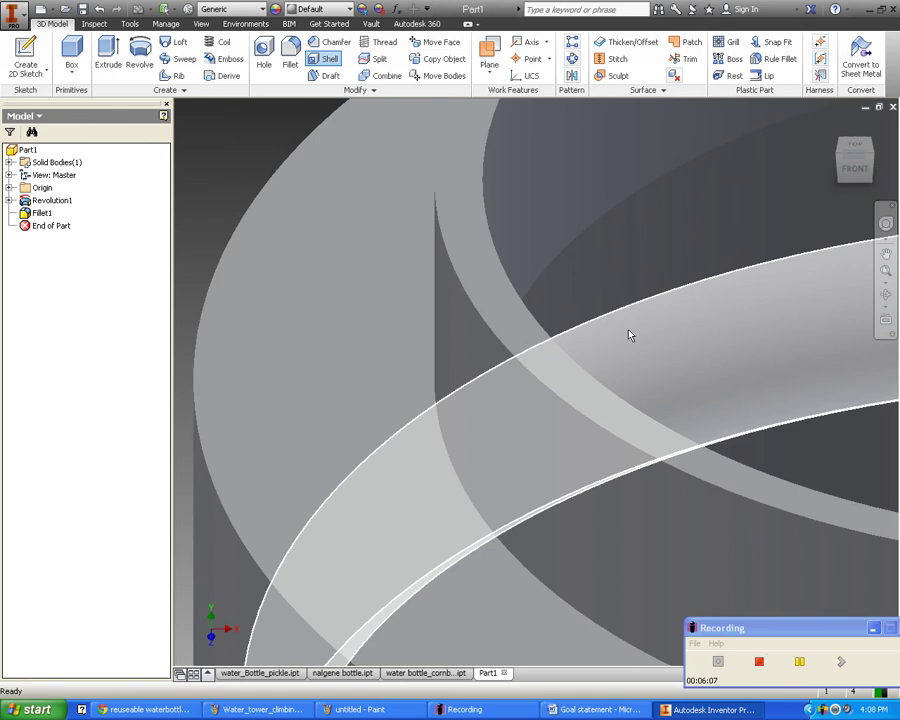
Step: Add a full-length thread, displayed in the model, to the outer cylindrical face of the bottle's neck
scroll(630, 335, down, 5)
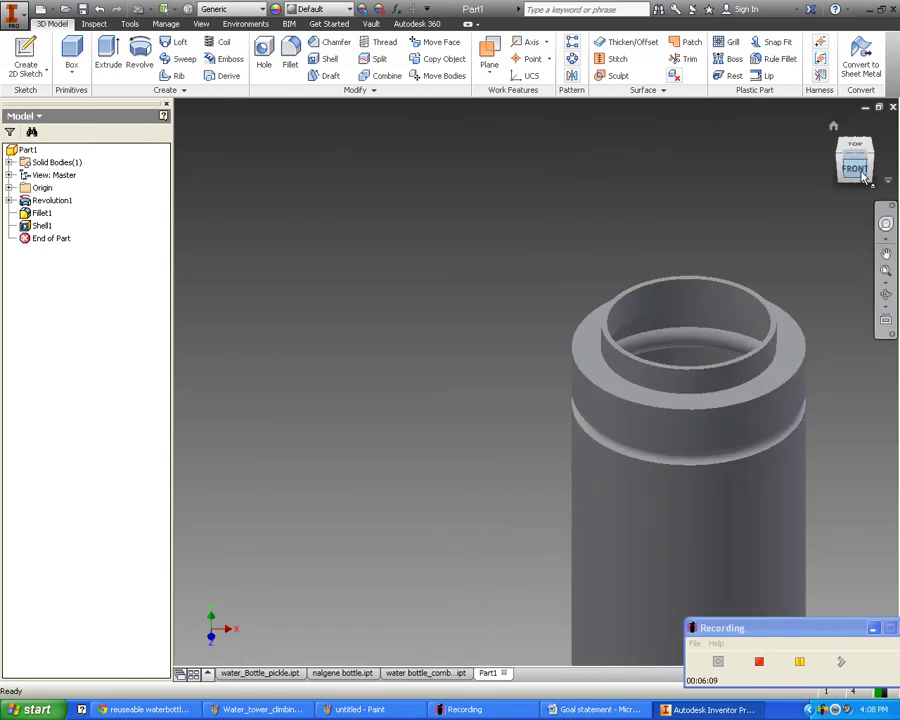
click(864, 172)
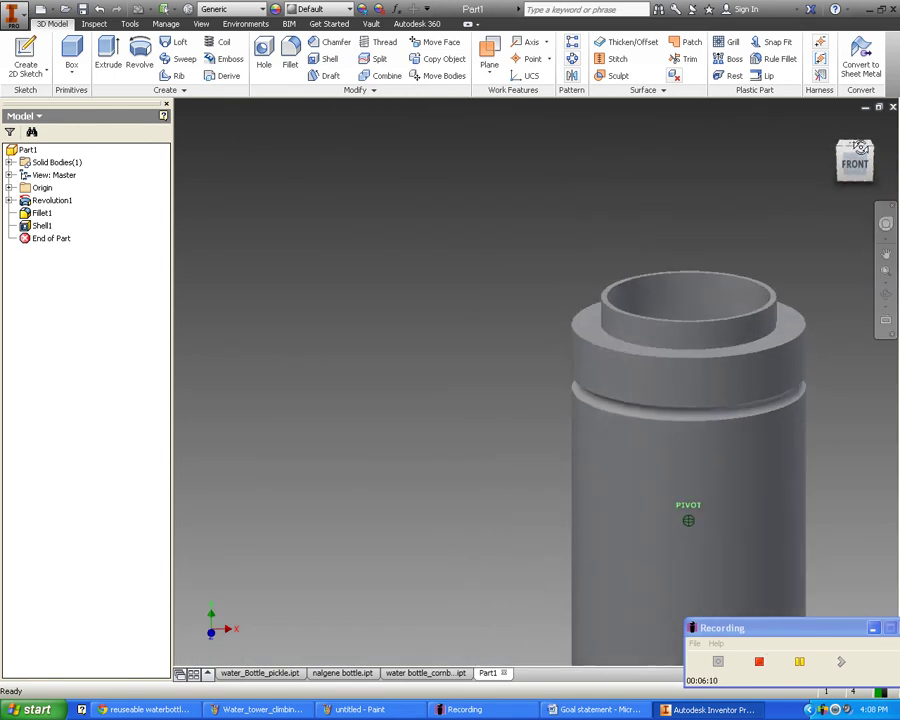
click(385, 42)
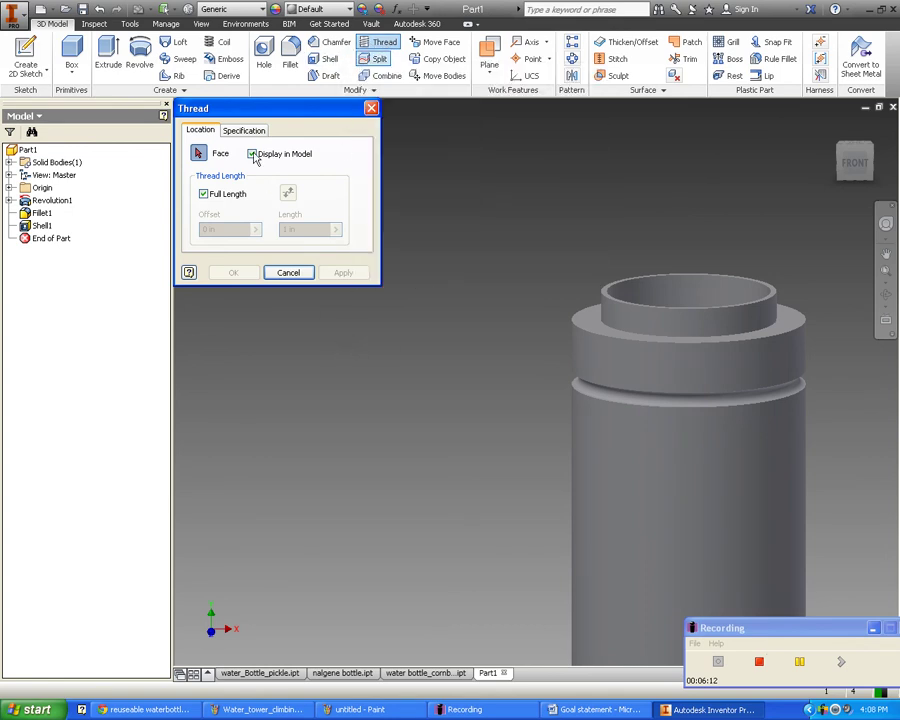
click(250, 131)
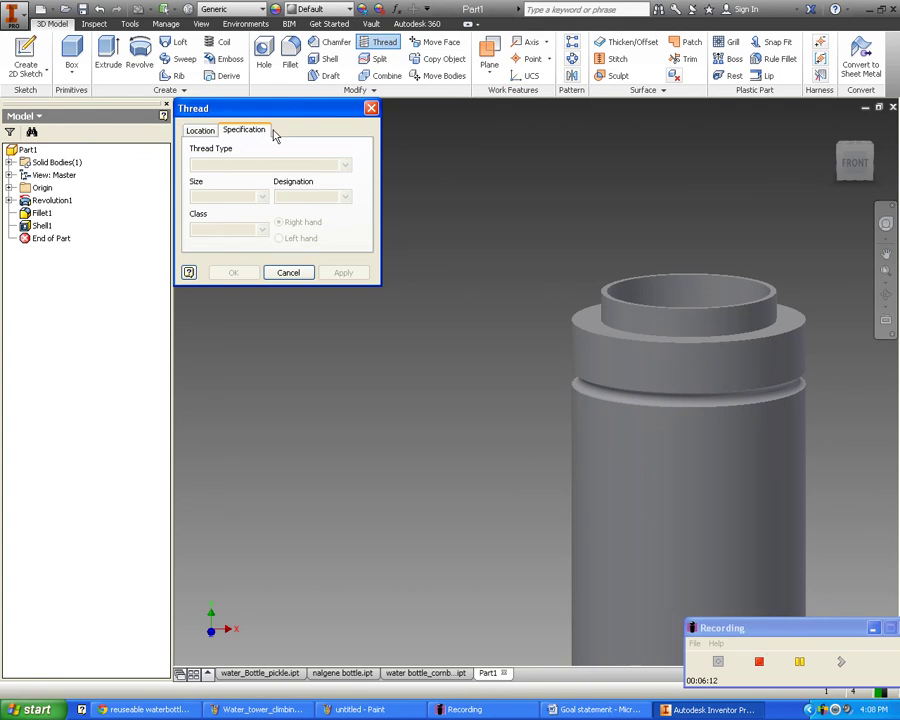
click(205, 133)
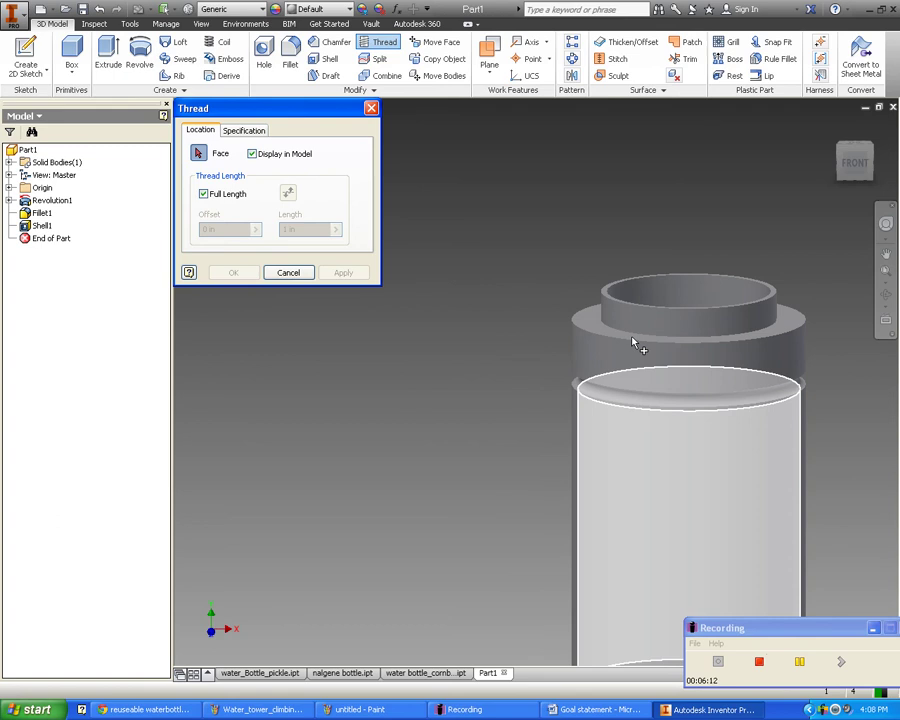
scroll(645, 318, up, 2)
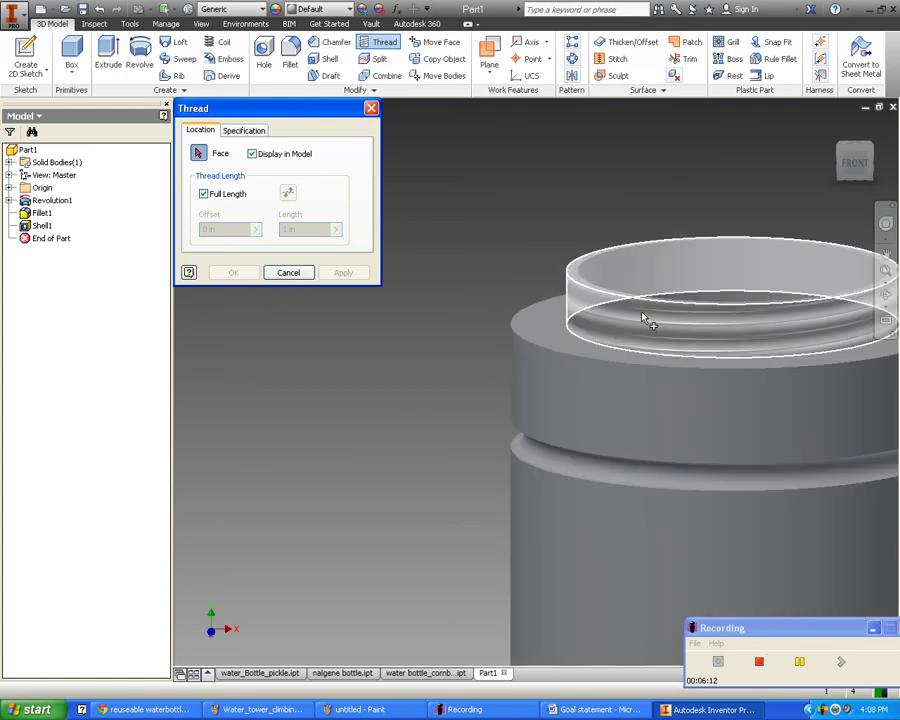
click(644, 322)
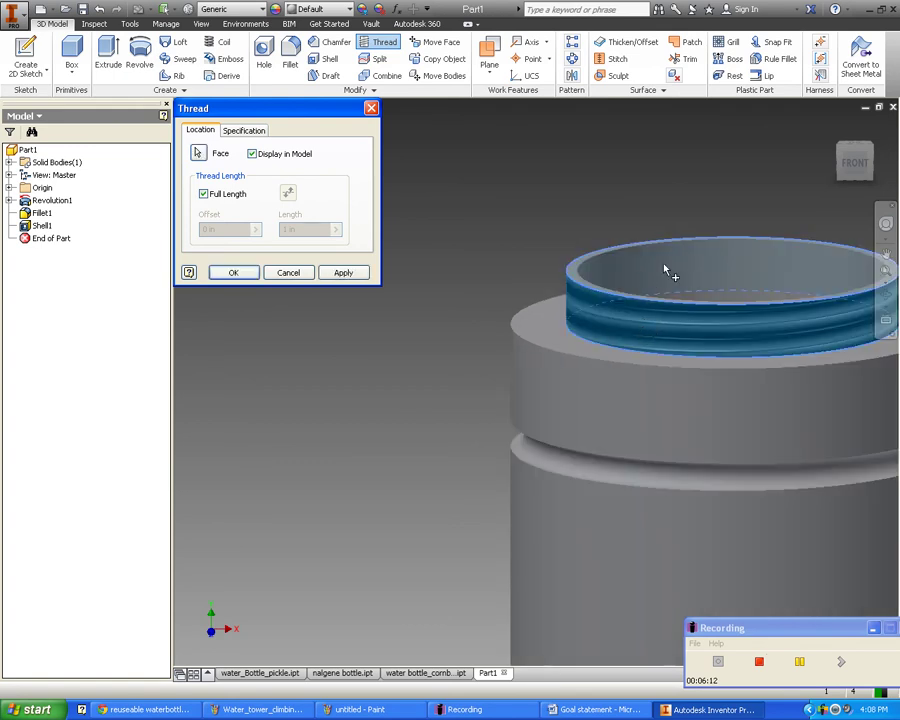
scroll(550, 324, down, 3)
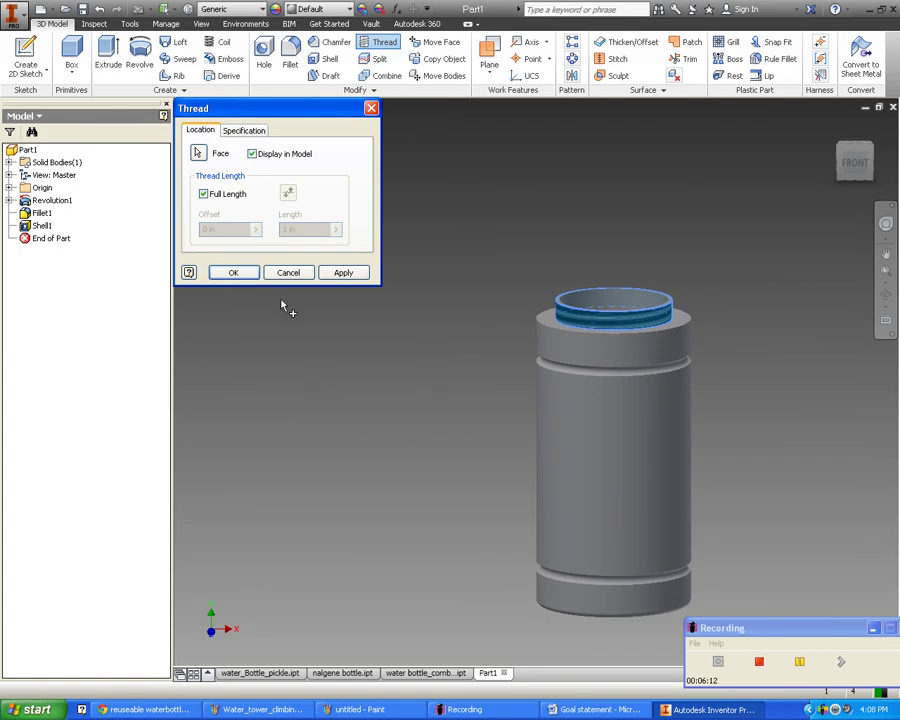
click(253, 276)
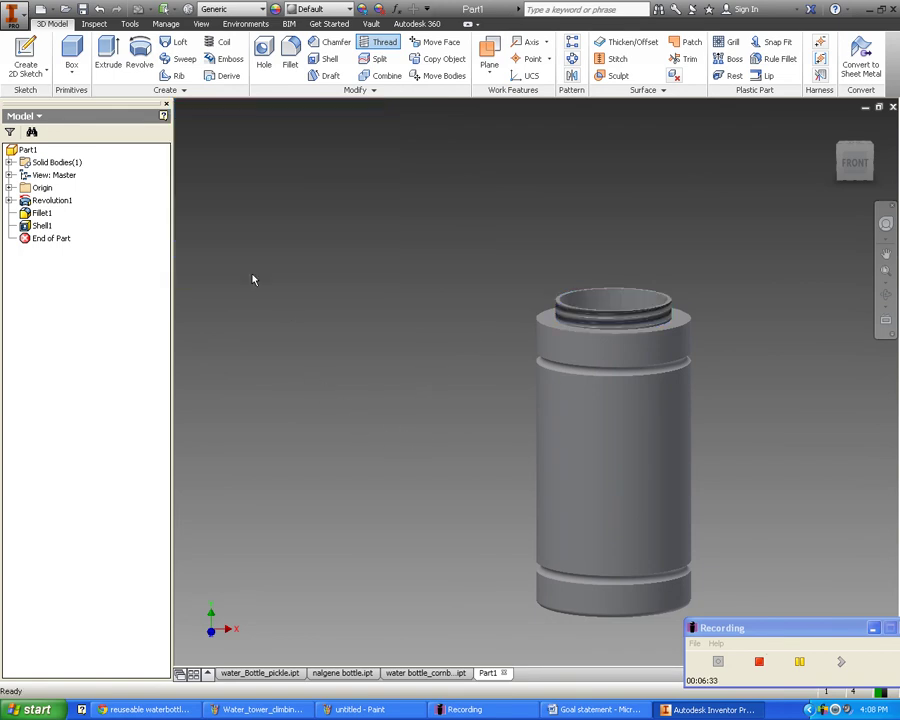
Step: Switch to the Goal statement document in Word and review the decal requirement
click(597, 709)
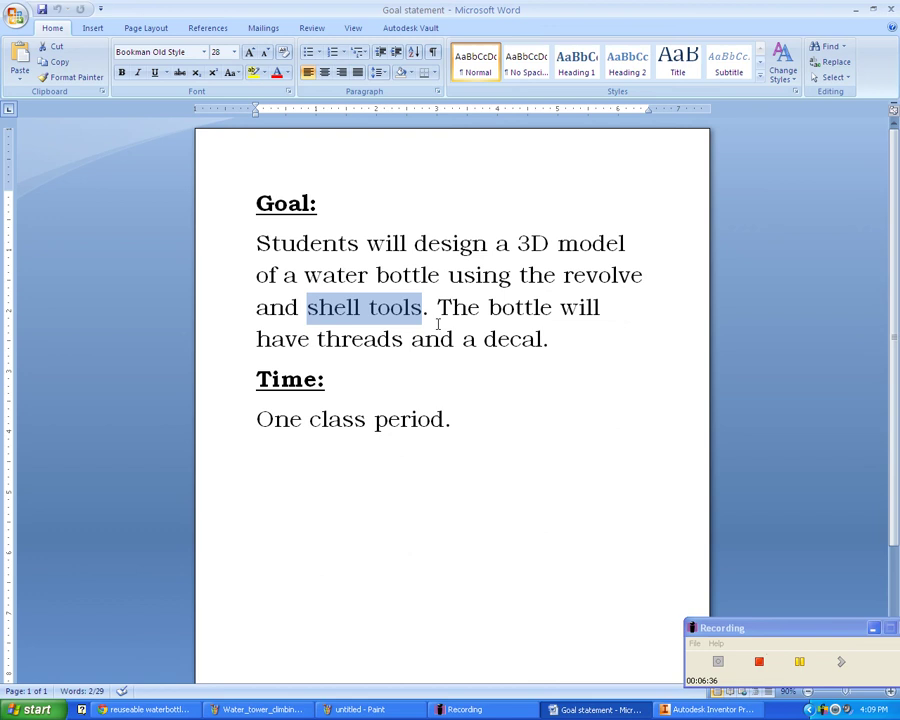
drag(486, 342, 546, 340)
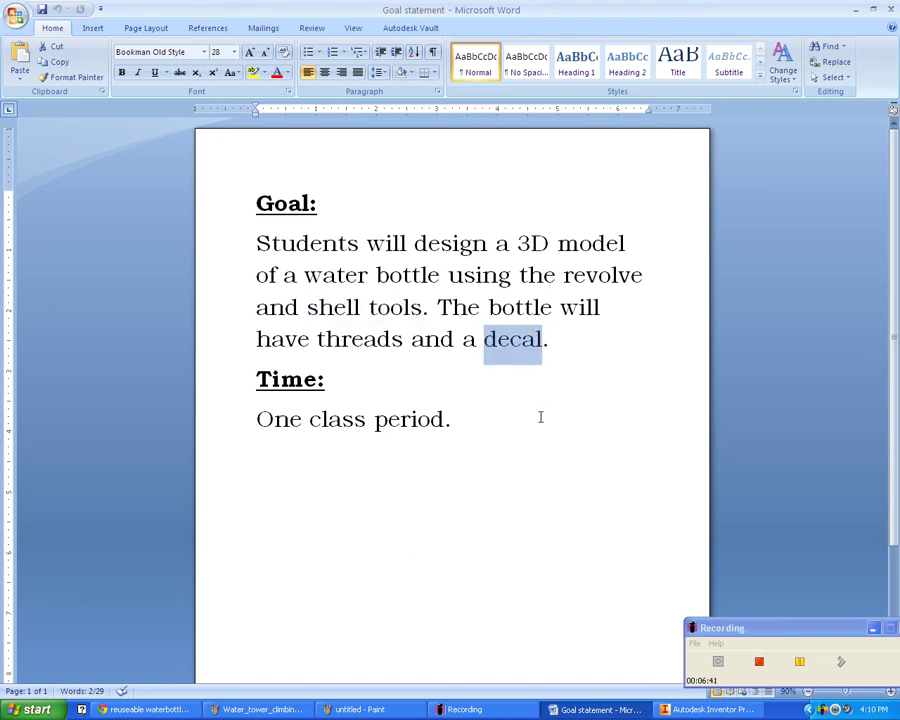
click(542, 416)
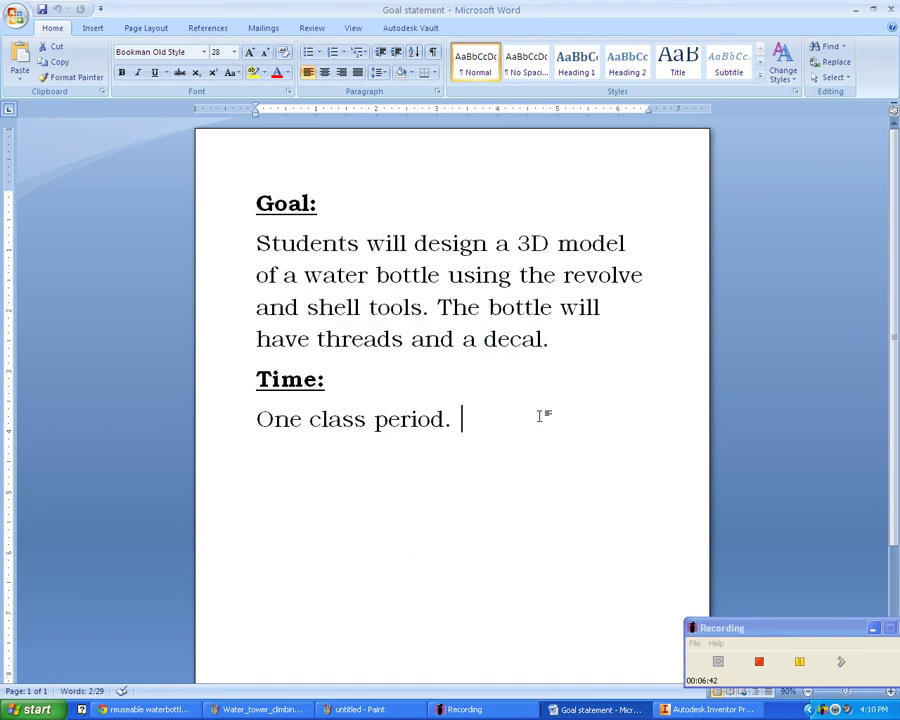
Step: Switch back to the bottle model in Inventor and look through the appearances available for the whole part
click(676, 712)
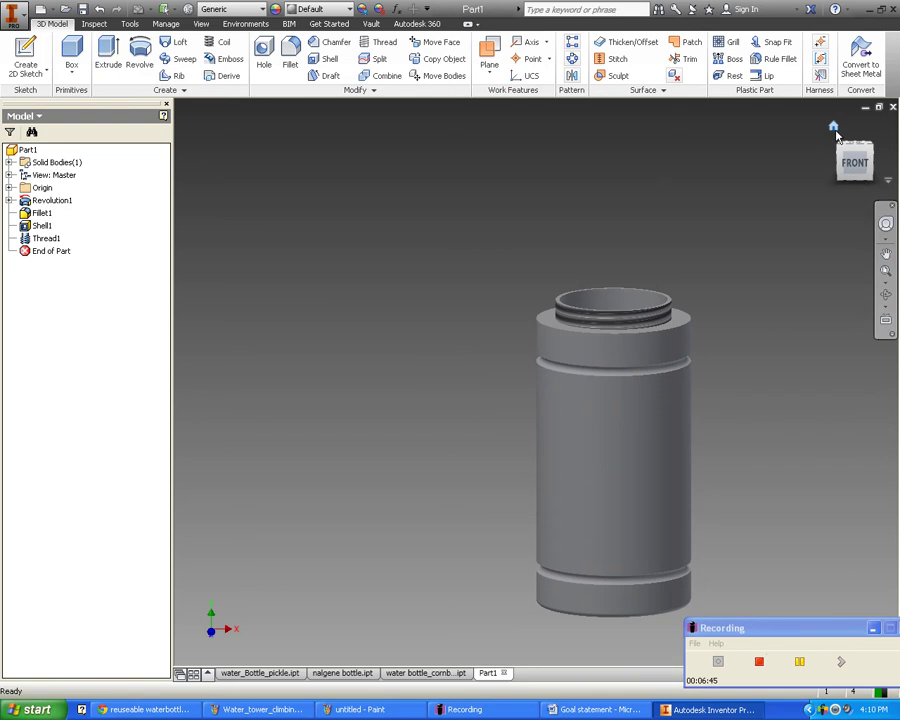
click(833, 127)
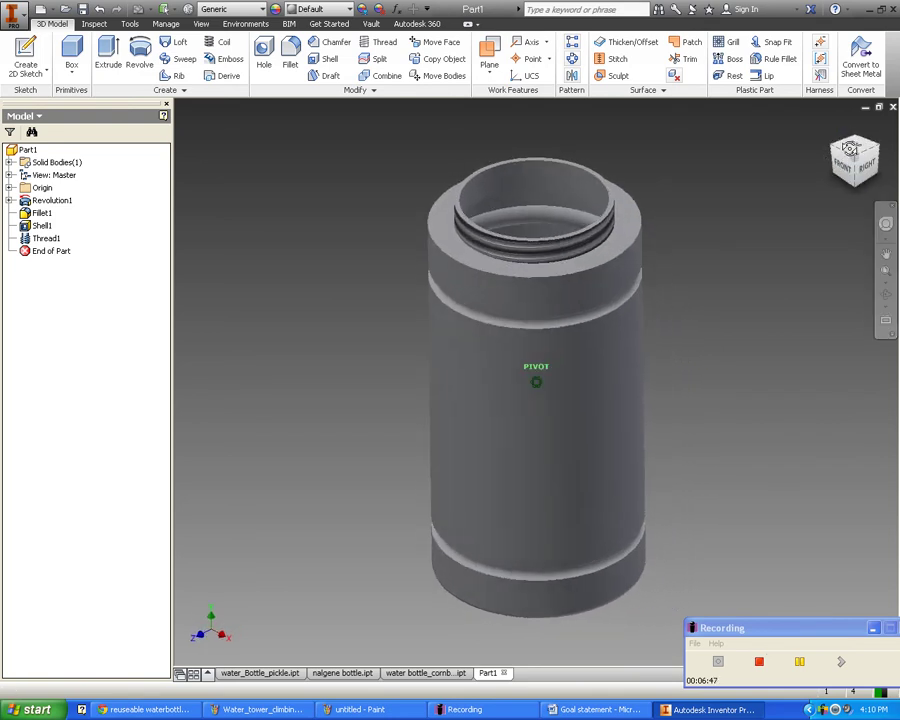
drag(848, 148, 868, 188)
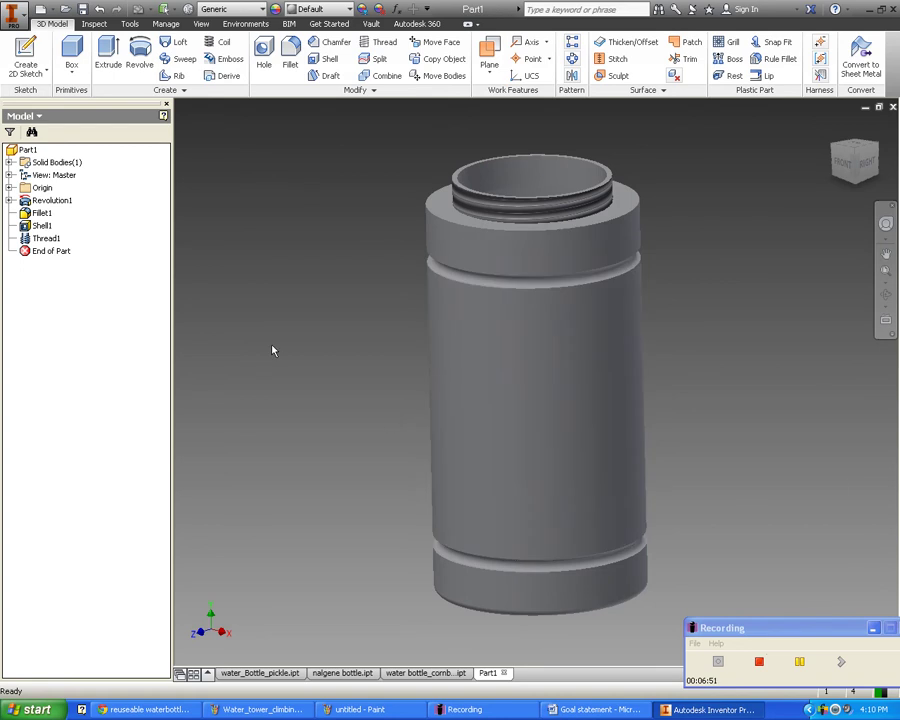
click(349, 10)
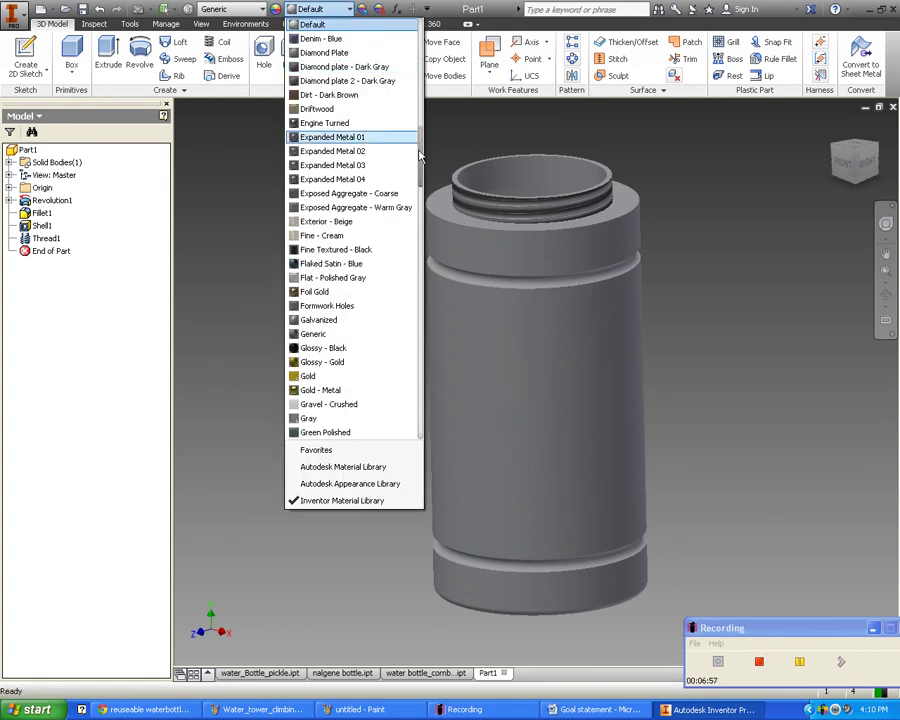
scroll(494, 368, down, 2)
click(228, 565)
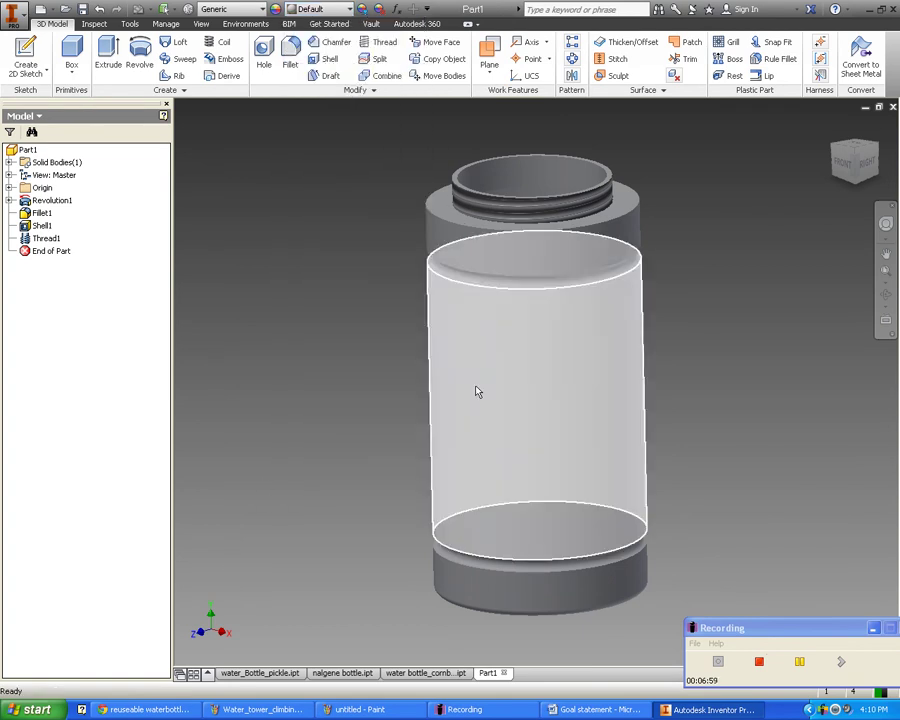
Step: Apply the Yellow Pine - Solid Stained Light Low Gloss appearance to the bottle's large middle cylindrical face
right_click(476, 390)
click(476, 541)
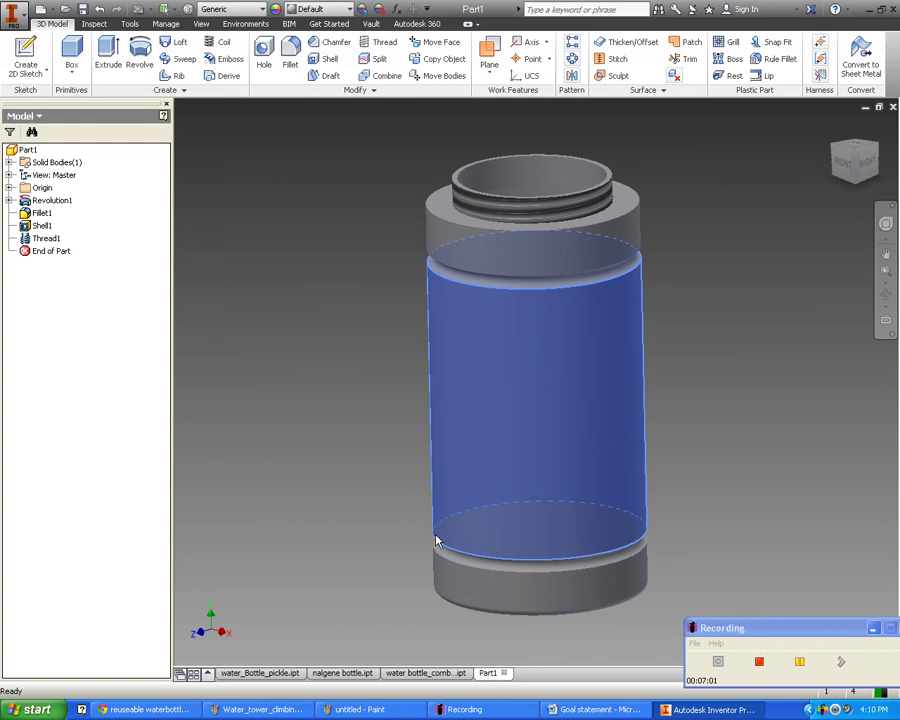
click(337, 150)
drag(338, 254, 337, 622)
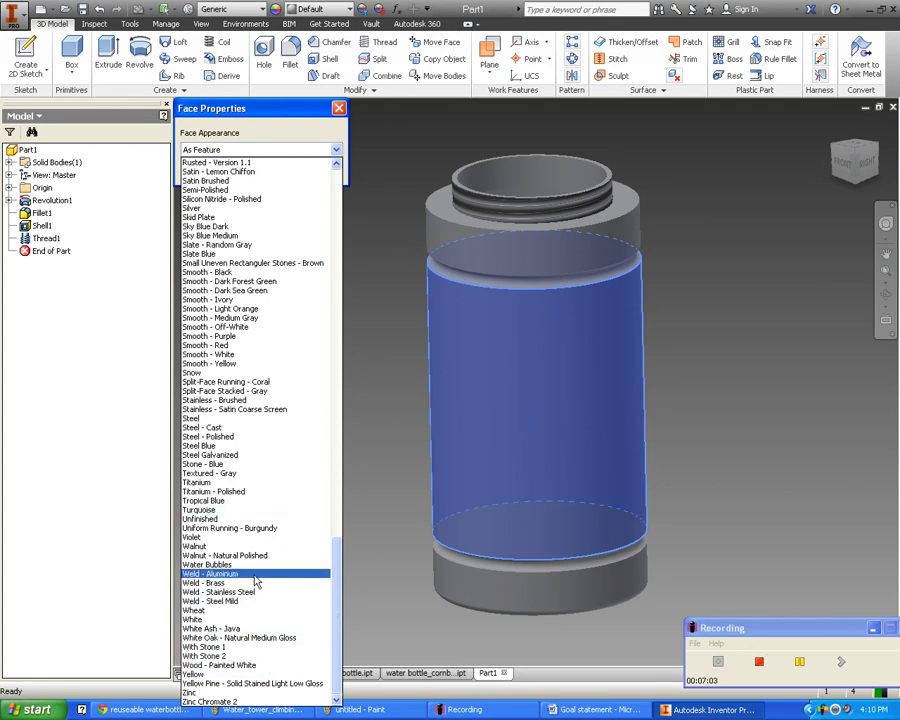
click(224, 684)
click(243, 174)
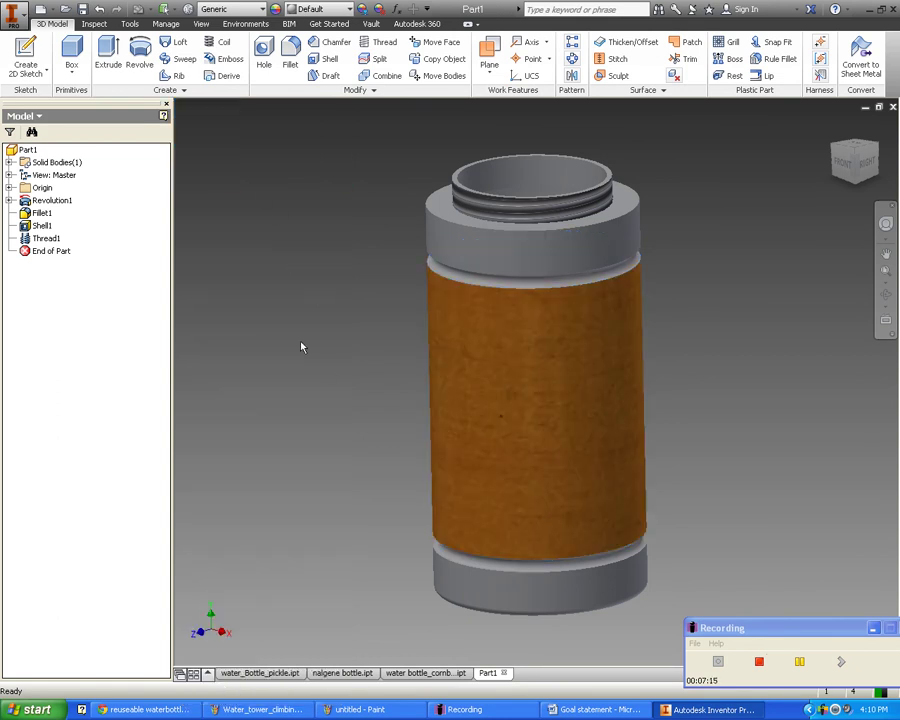
Step: Apply a light blue appearance to the lower groove, side, rounded edge and underside faces of the bottle's base
click(858, 155)
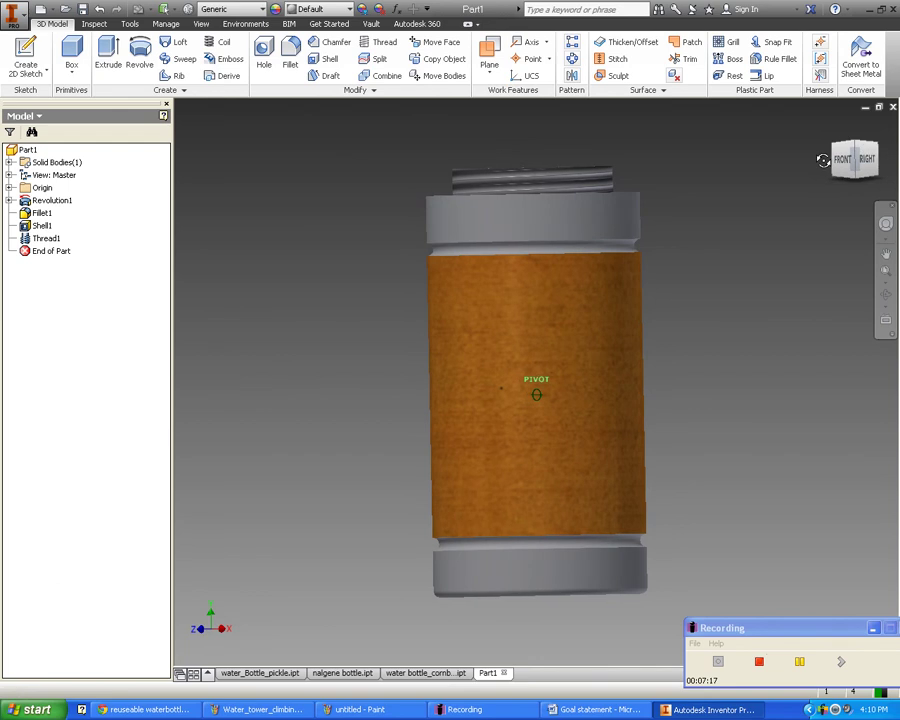
drag(850, 168, 850, 148)
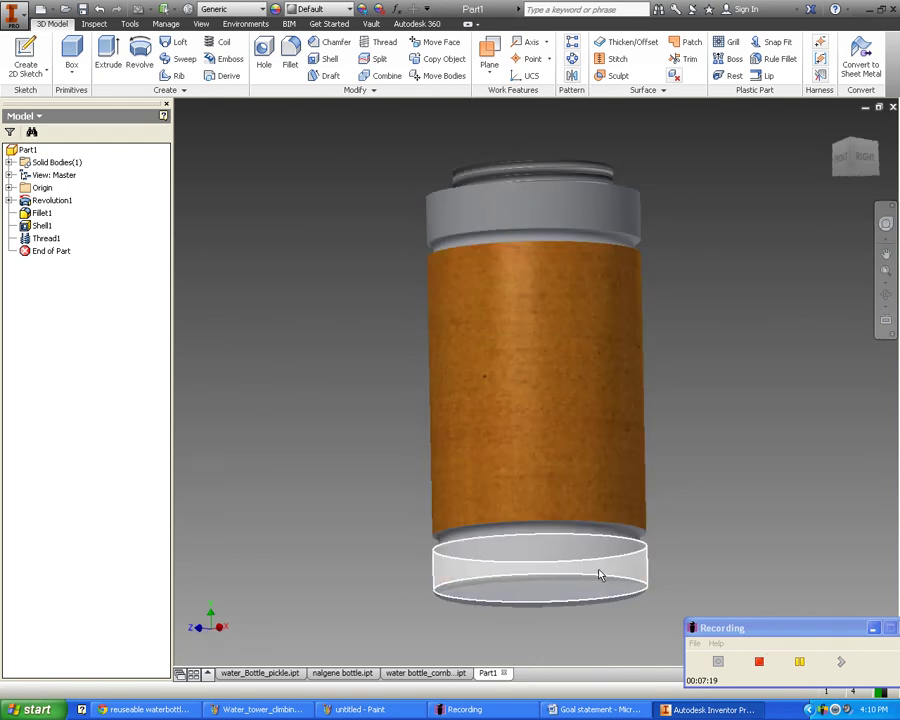
scroll(577, 531, down, 3)
click(585, 522)
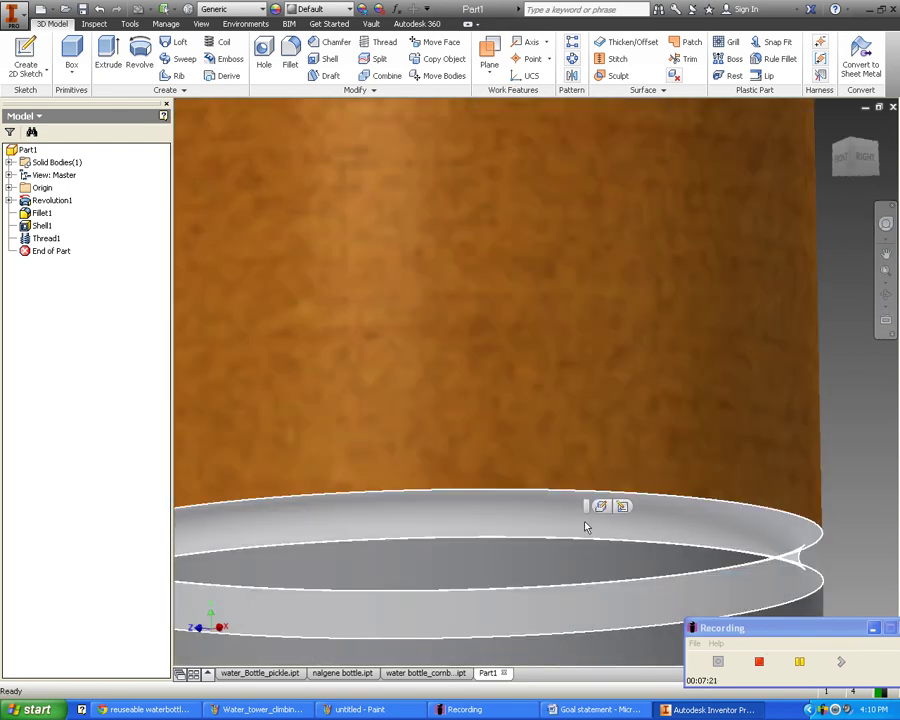
scroll(589, 573, up, 5)
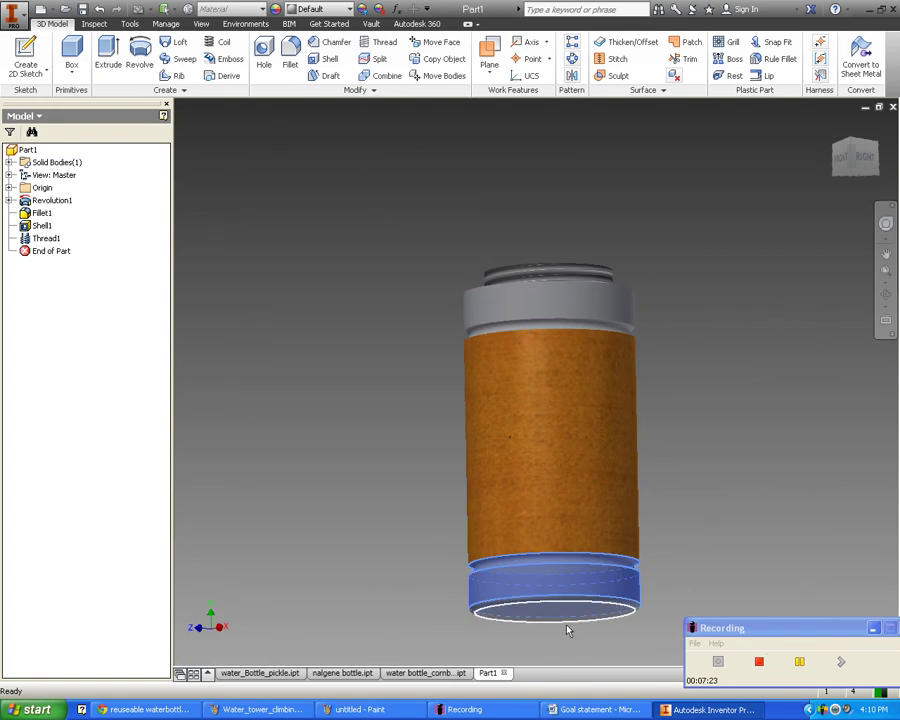
scroll(537, 597, down, 3)
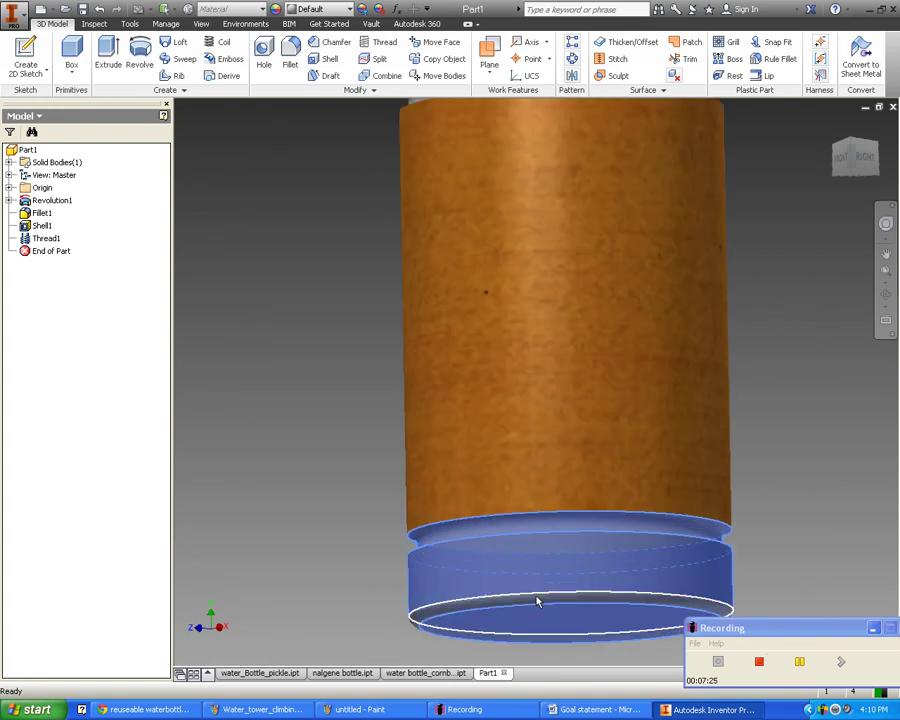
right_click(515, 566)
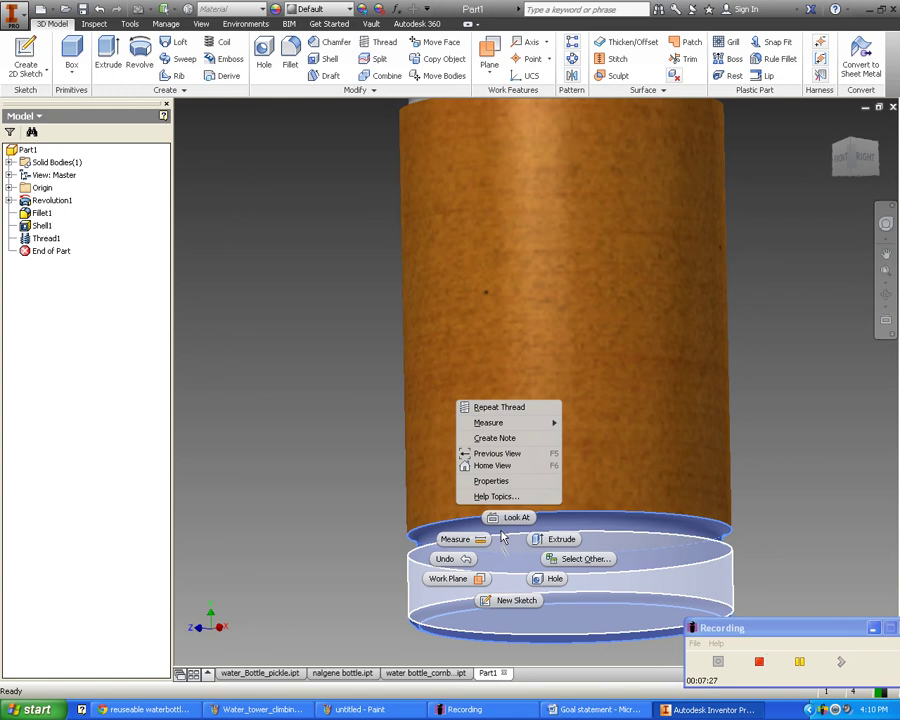
click(484, 480)
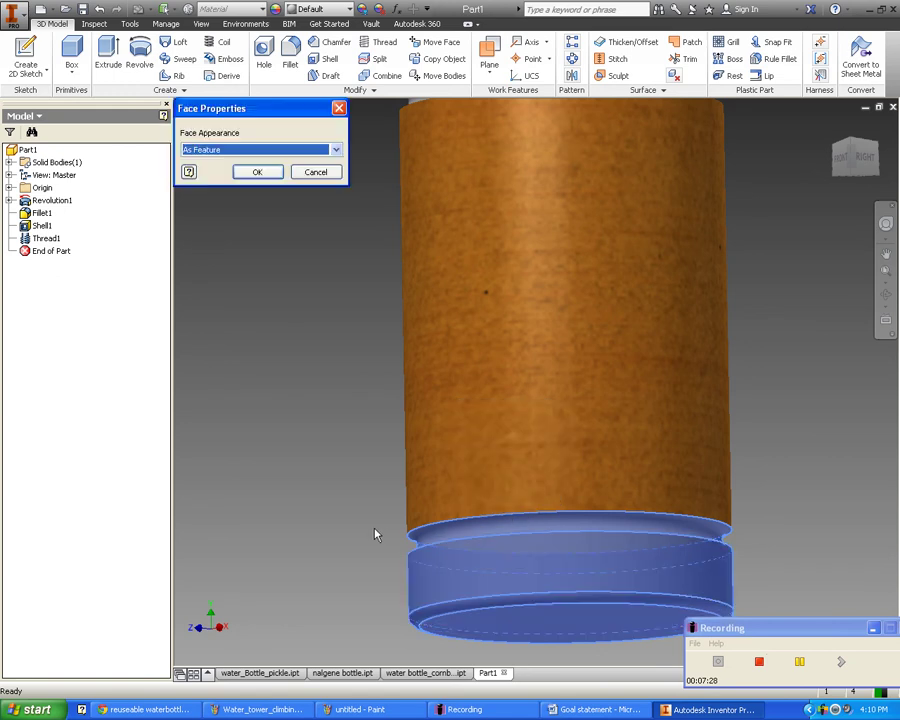
click(336, 150)
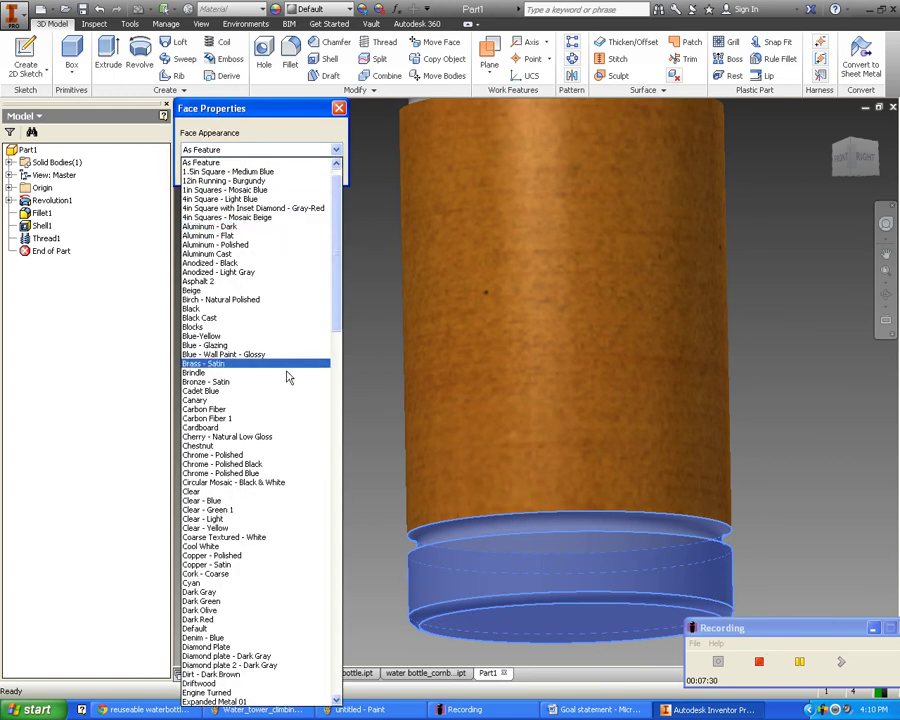
scroll(270, 565, down, 2)
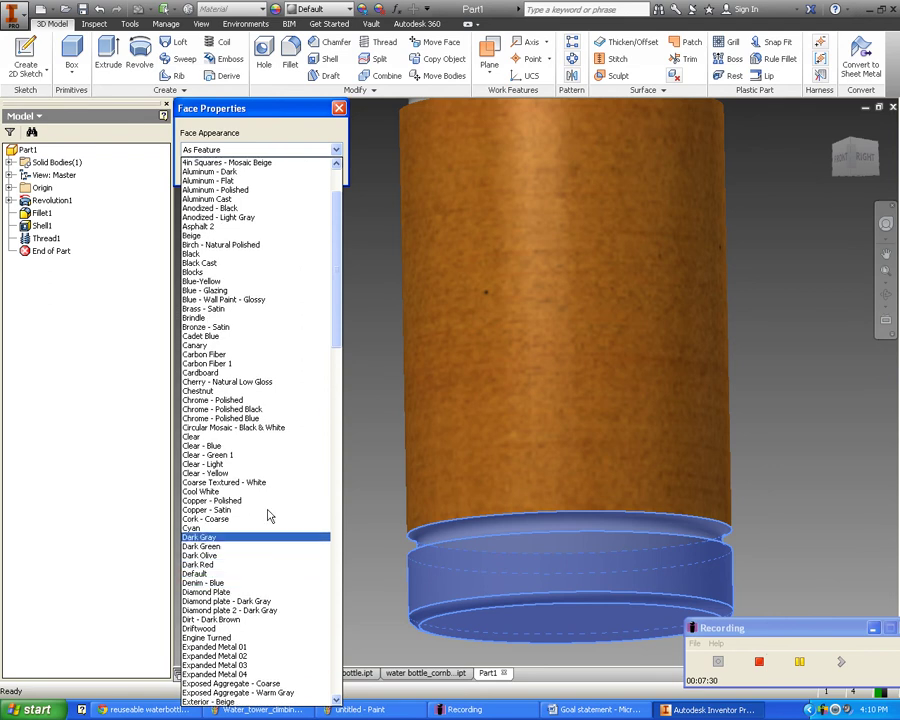
click(268, 297)
click(256, 170)
Step: Apply the Blue - Glazing appearance to the upper groove, collar side, threaded neck, rim and inner wall faces of the bottle
scroll(345, 390, up, 5)
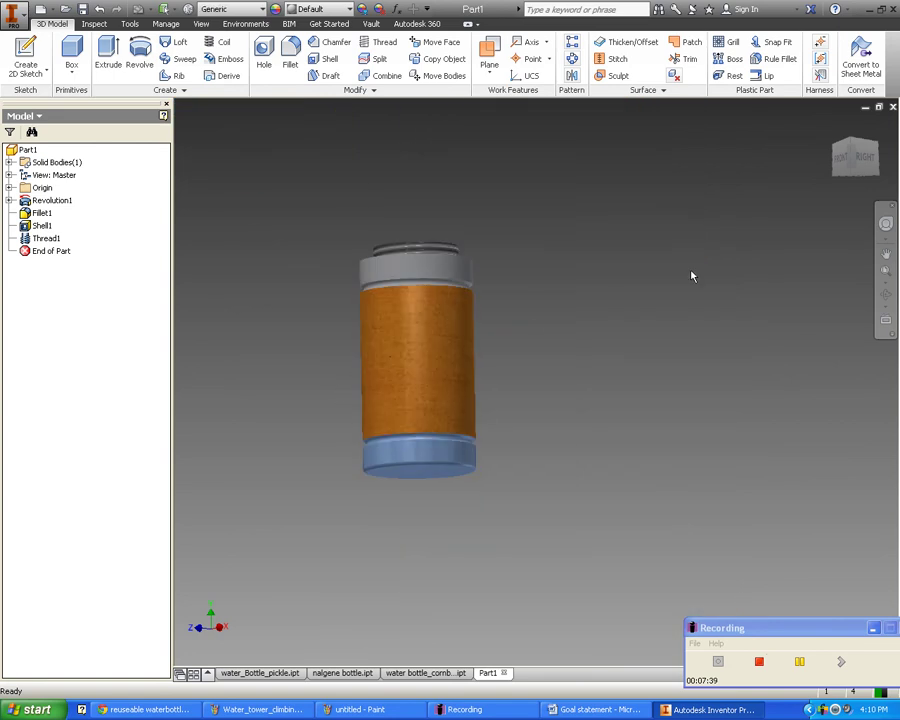
scroll(421, 234, down, 3)
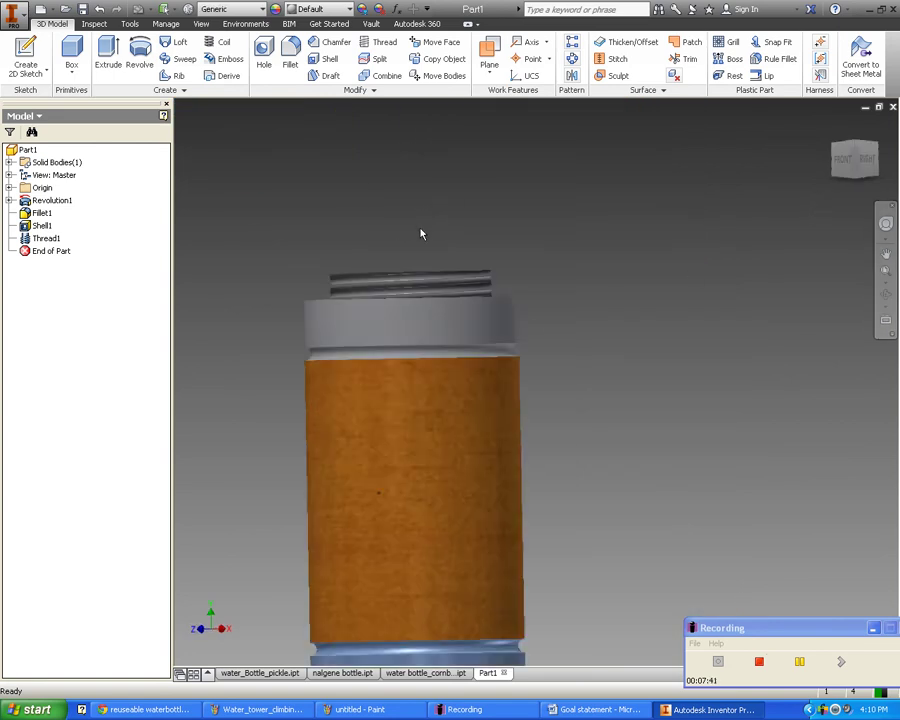
scroll(421, 234, down, 3)
click(408, 464)
ctrl+click(406, 362)
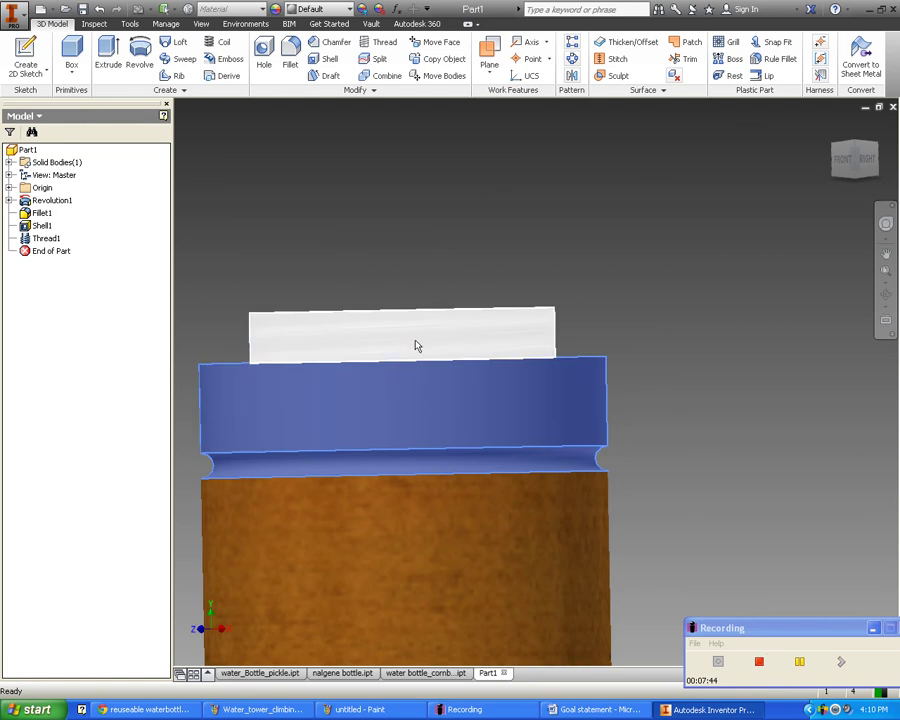
ctrl+click(418, 346)
drag(861, 175, 855, 225)
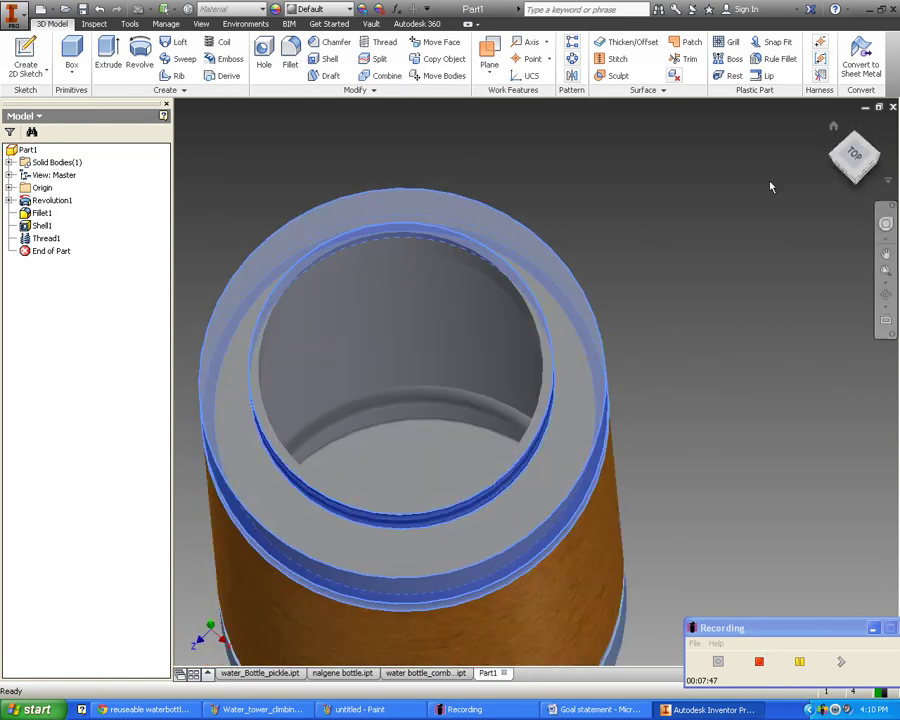
ctrl+click(516, 352)
right_click(566, 338)
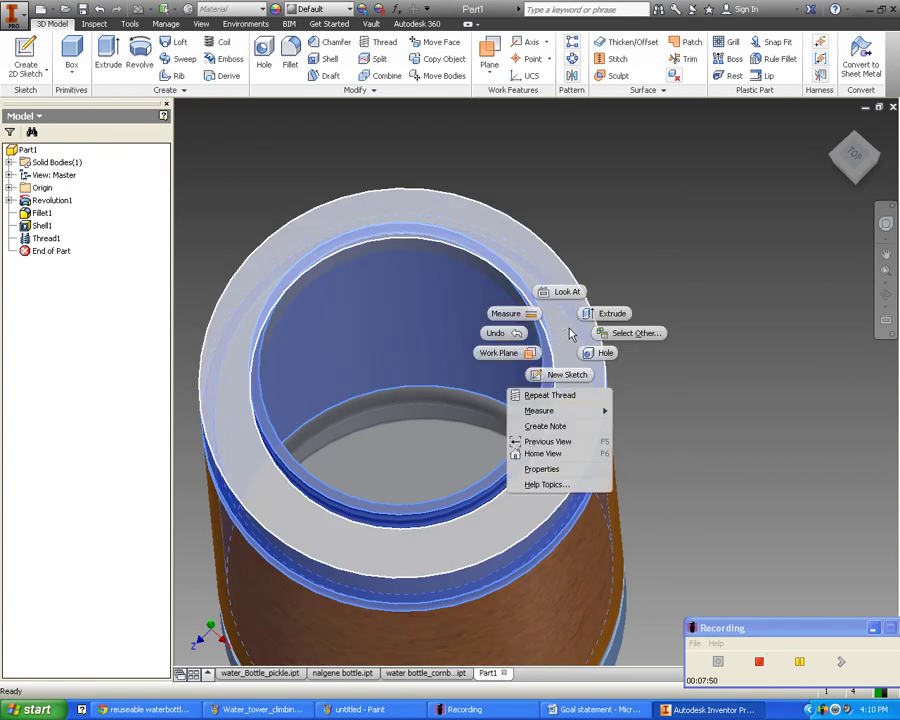
click(560, 466)
click(336, 150)
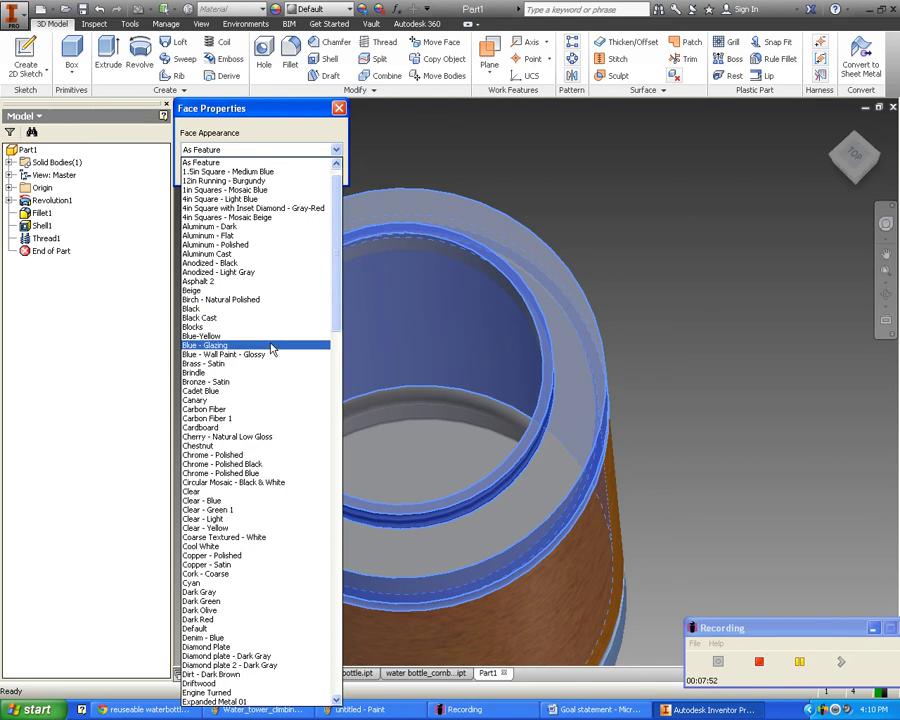
click(270, 345)
click(257, 172)
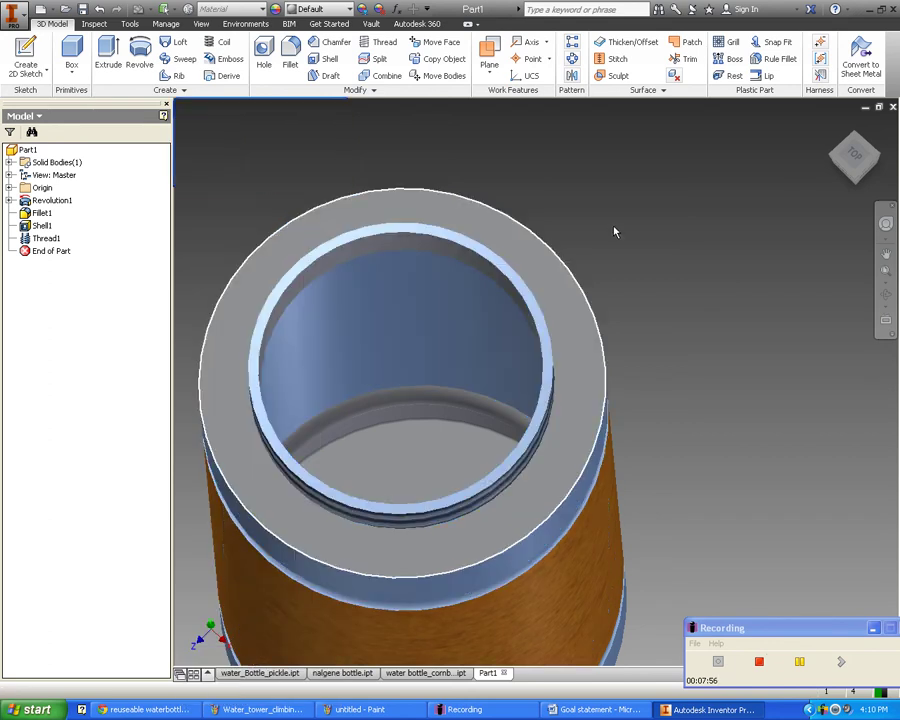
Step: Examine the coloured bottle from several angles, including the home view and a level side view
mouse_move(845, 162)
mouse_down()
mouse_move(836, 120)
mouse_move(833, 127)
mouse_up()
click(833, 127)
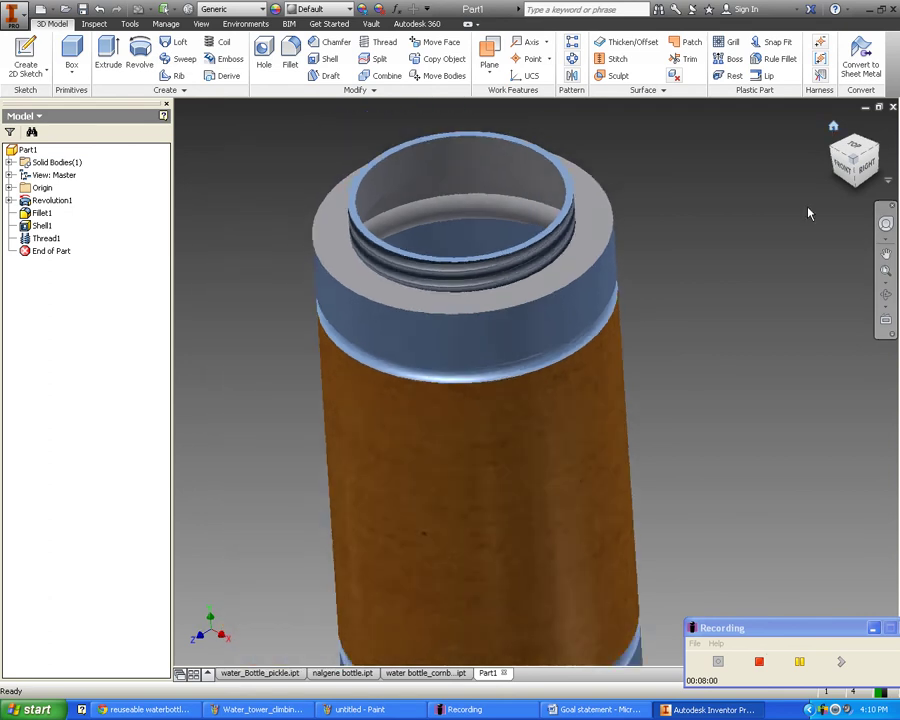
mouse_move(853, 135)
mouse_down()
mouse_move(853, 106)
mouse_move(827, 106)
mouse_up()
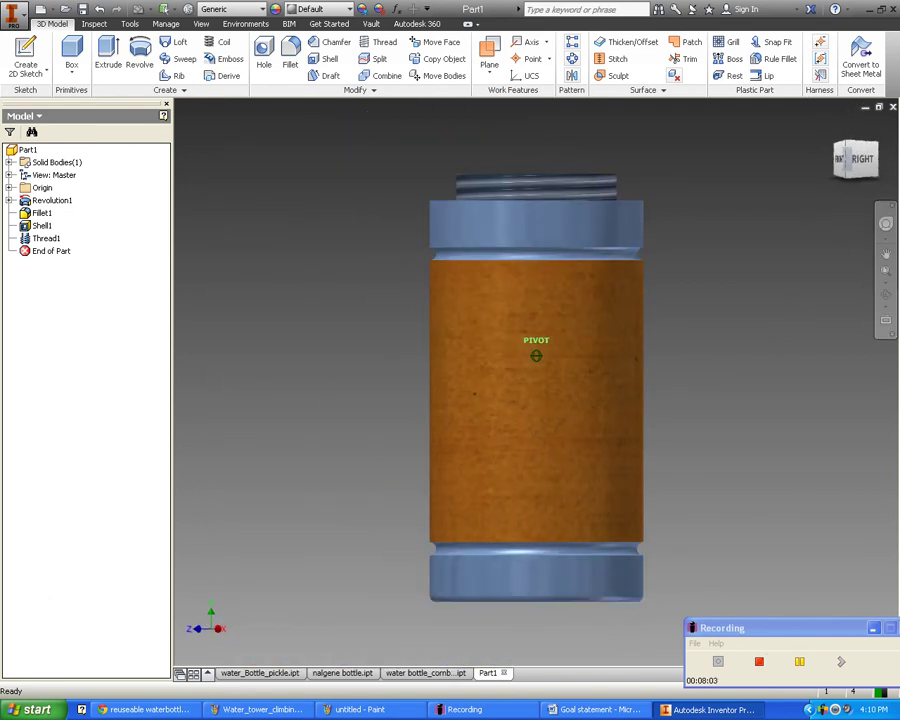
mouse_move(845, 150)
mouse_down()
mouse_move(842, 172)
mouse_move(824, 168)
mouse_move(822, 152)
mouse_move(835, 152)
mouse_up()
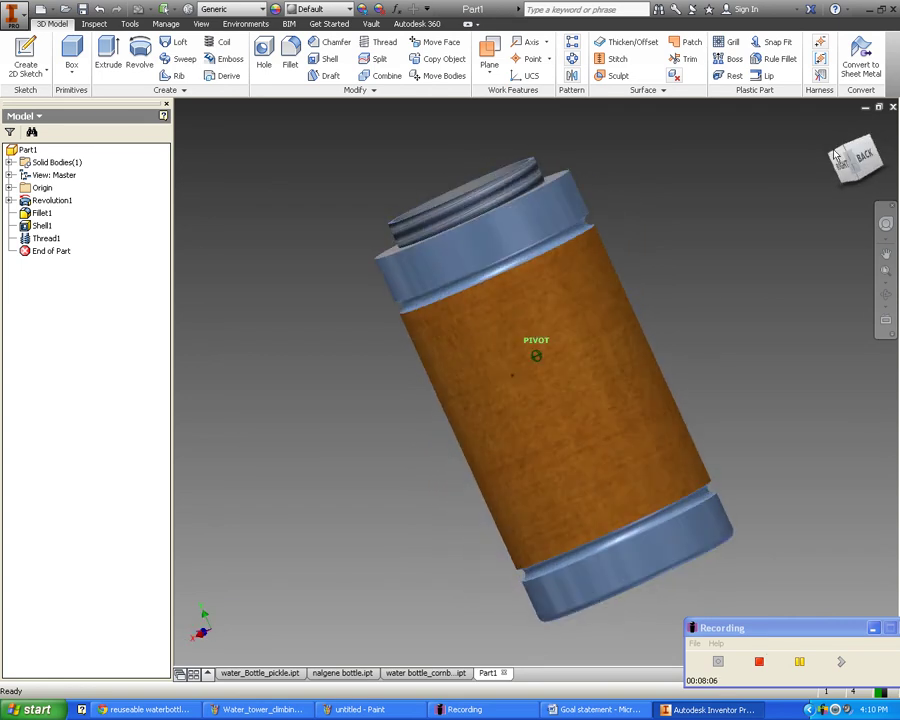
click(835, 150)
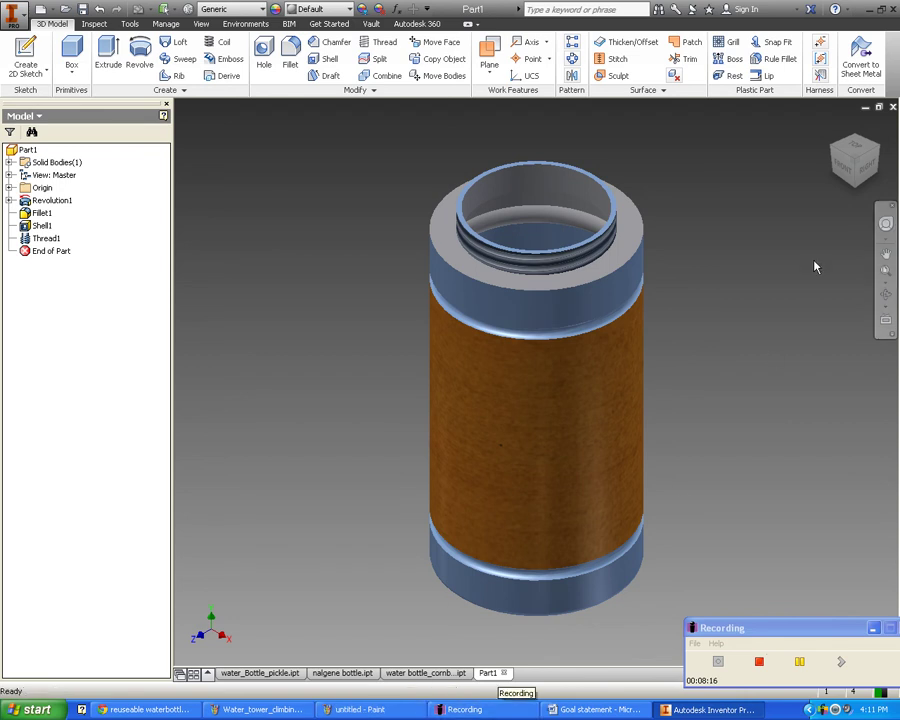
drag(856, 156, 853, 105)
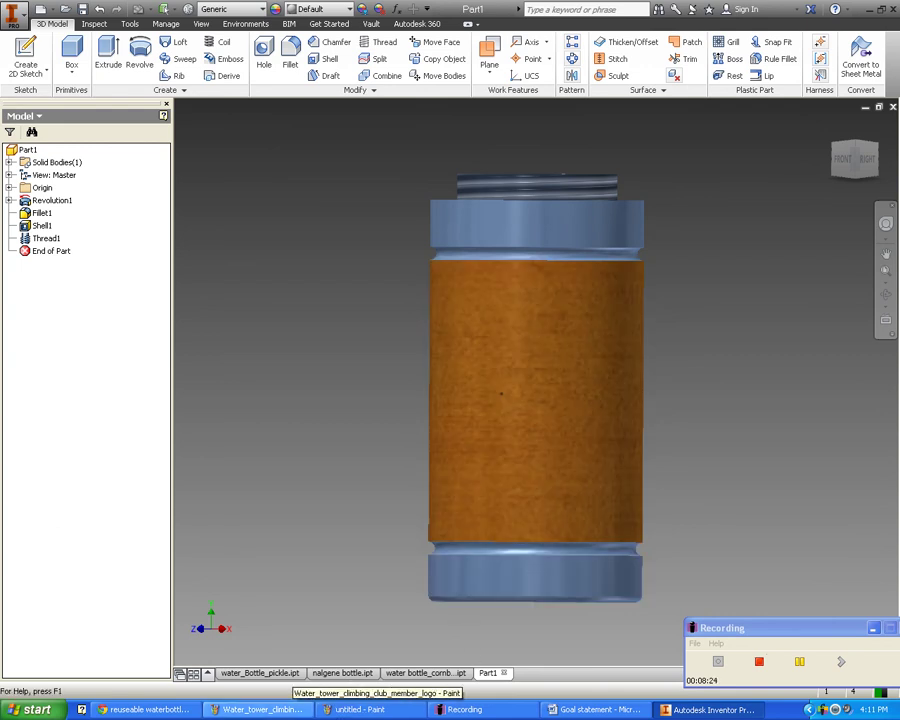
Step: Switch to the Water_tower_climbing_club_member_logo image in Paint, enlarge its canvas and trim it back tightly around the logo
click(262, 710)
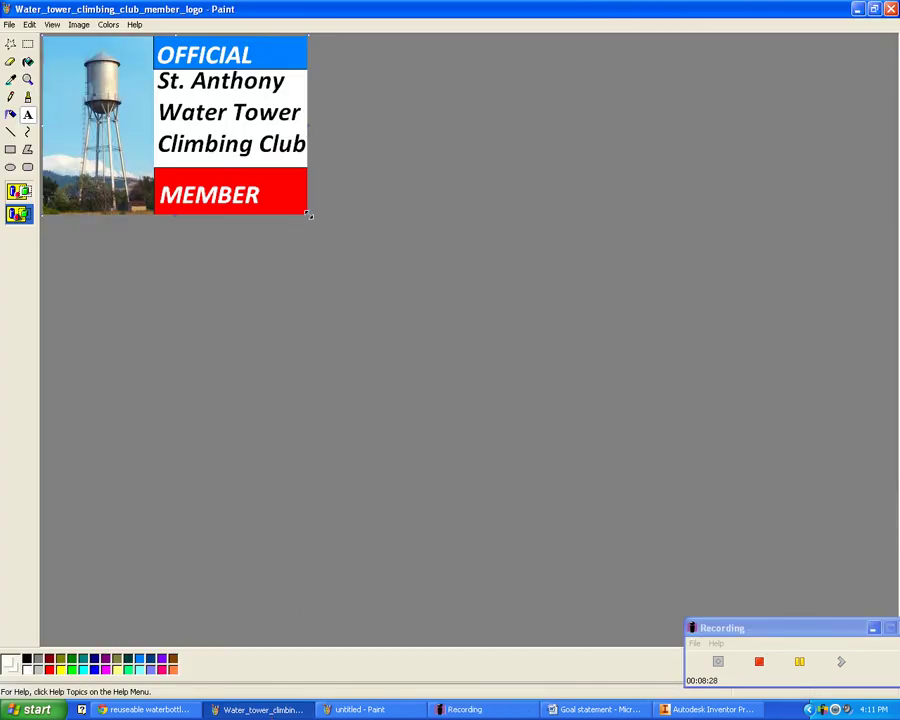
drag(308, 214, 553, 424)
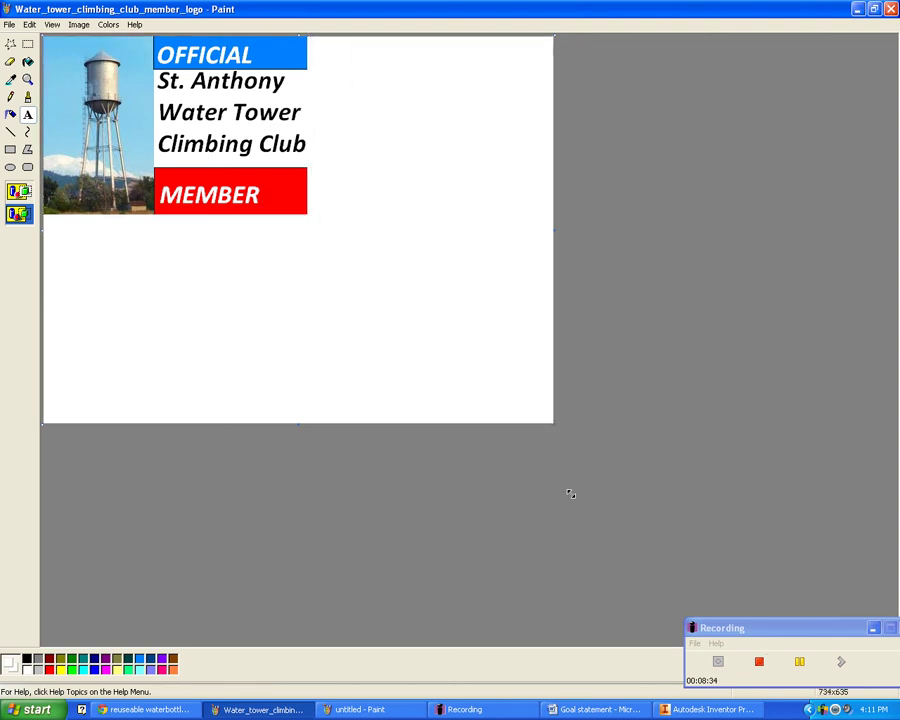
drag(566, 479, 566, 455)
click(393, 338)
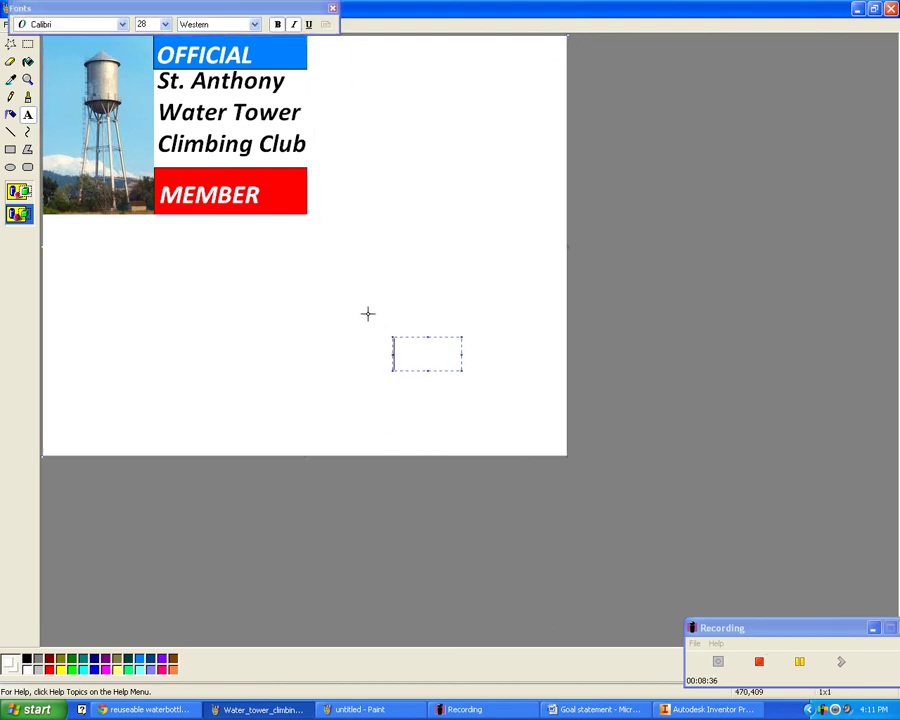
click(332, 9)
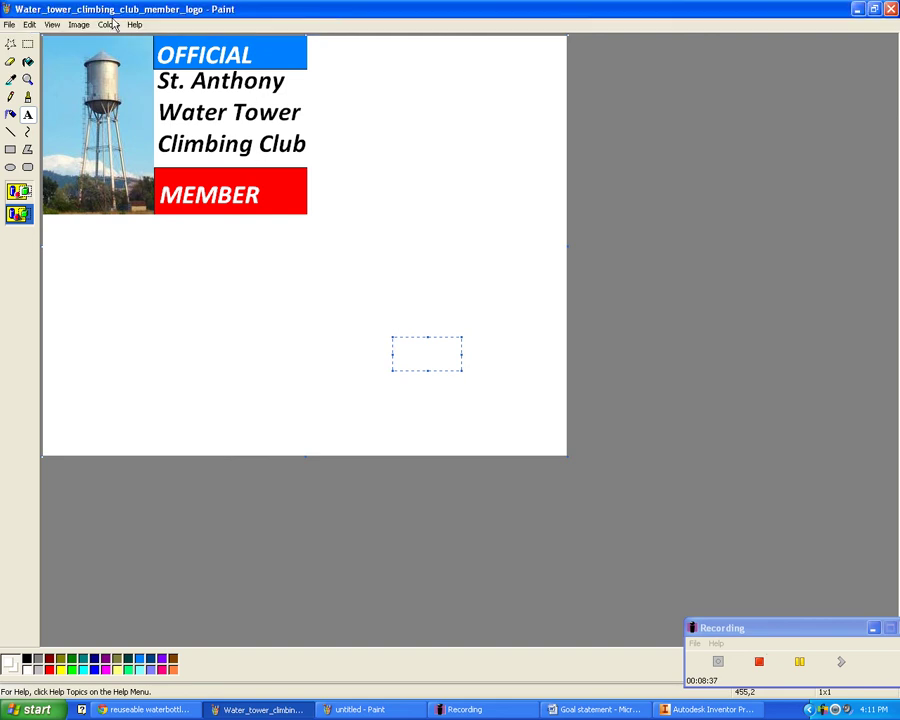
click(510, 390)
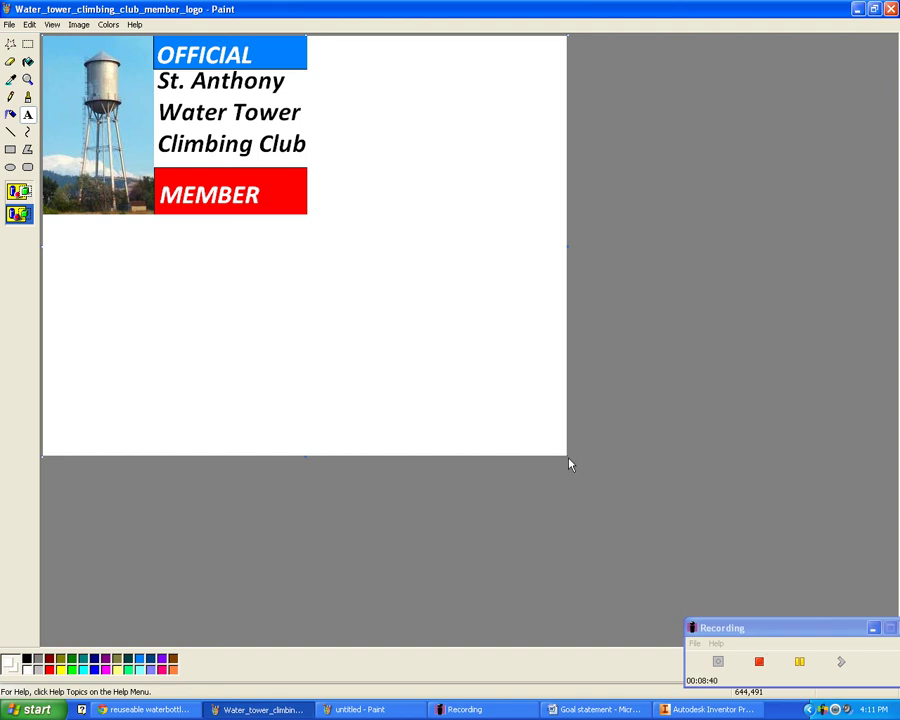
drag(567, 456, 306, 212)
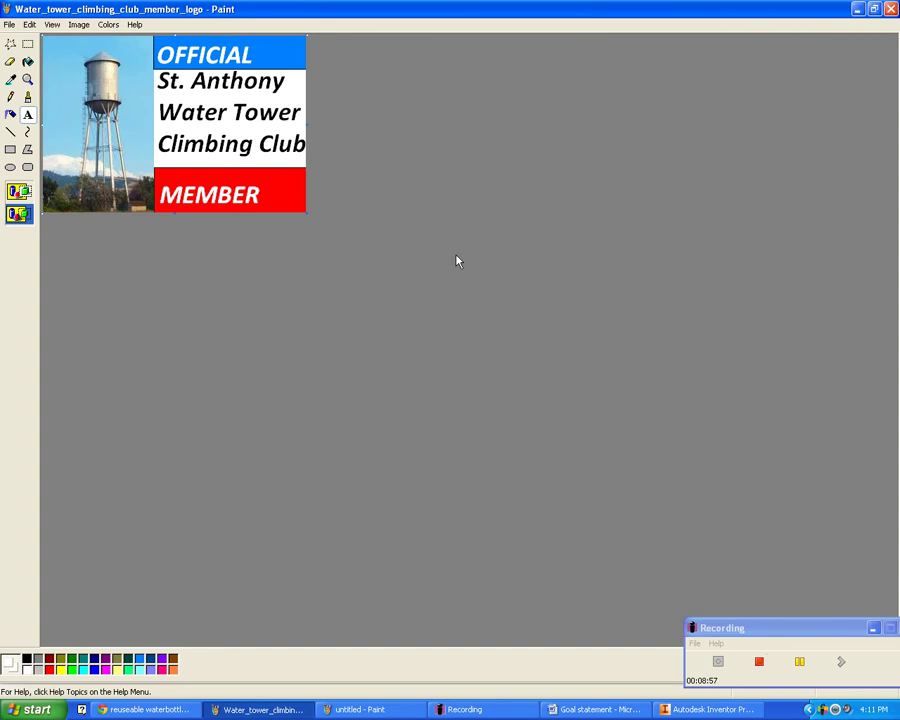
Step: Save the trimmed logo image and minimise Paint to return to the bottle model in Inventor
click(8, 24)
click(88, 62)
click(859, 9)
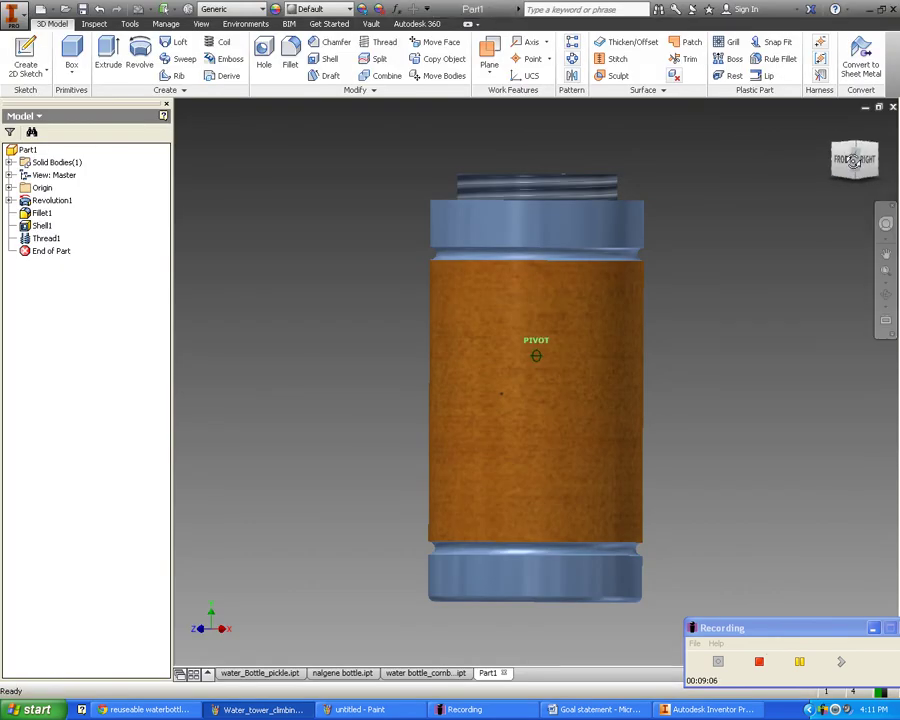
drag(854, 161, 854, 170)
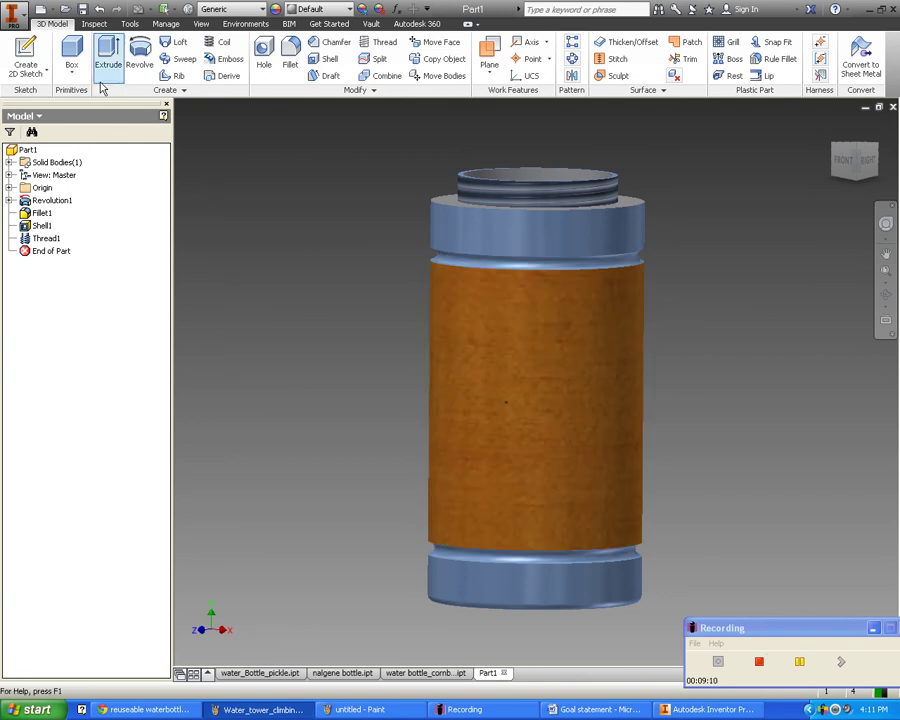
click(25, 50)
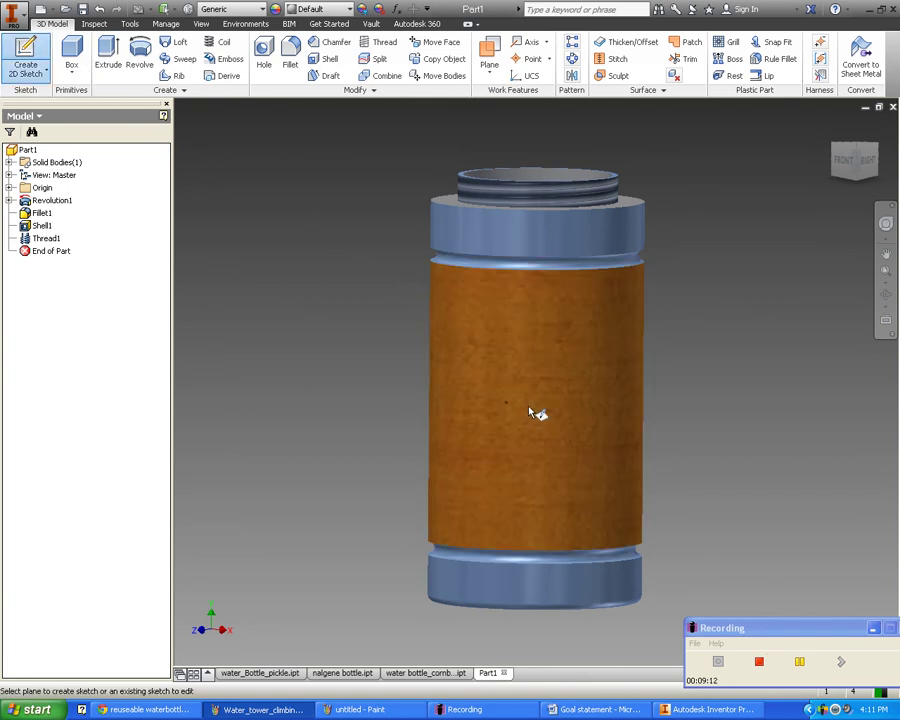
drag(836, 150, 856, 185)
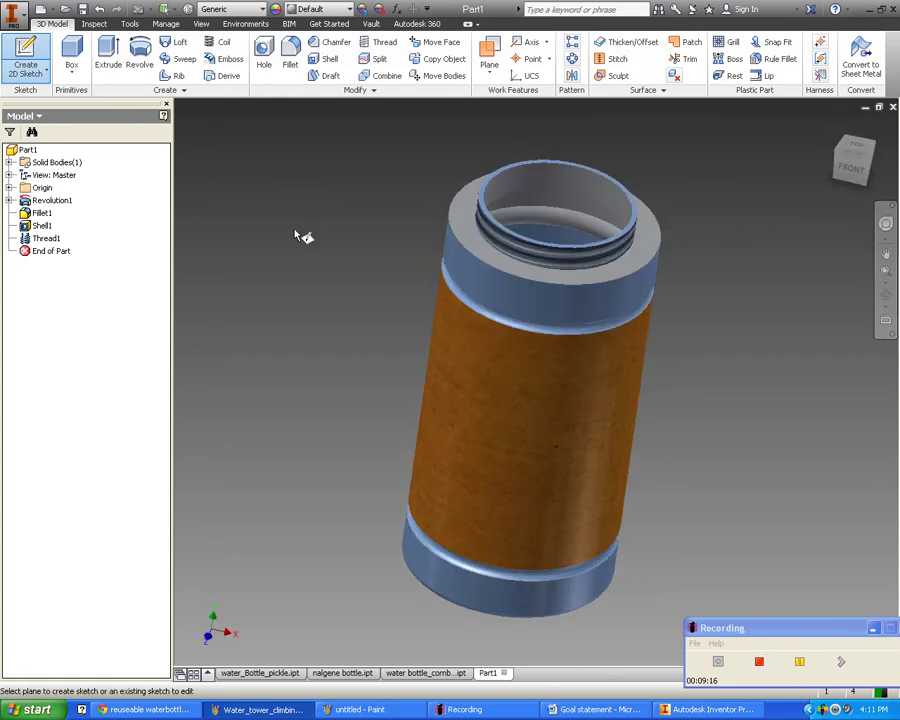
shift+middle_drag(845, 150, 838, 138)
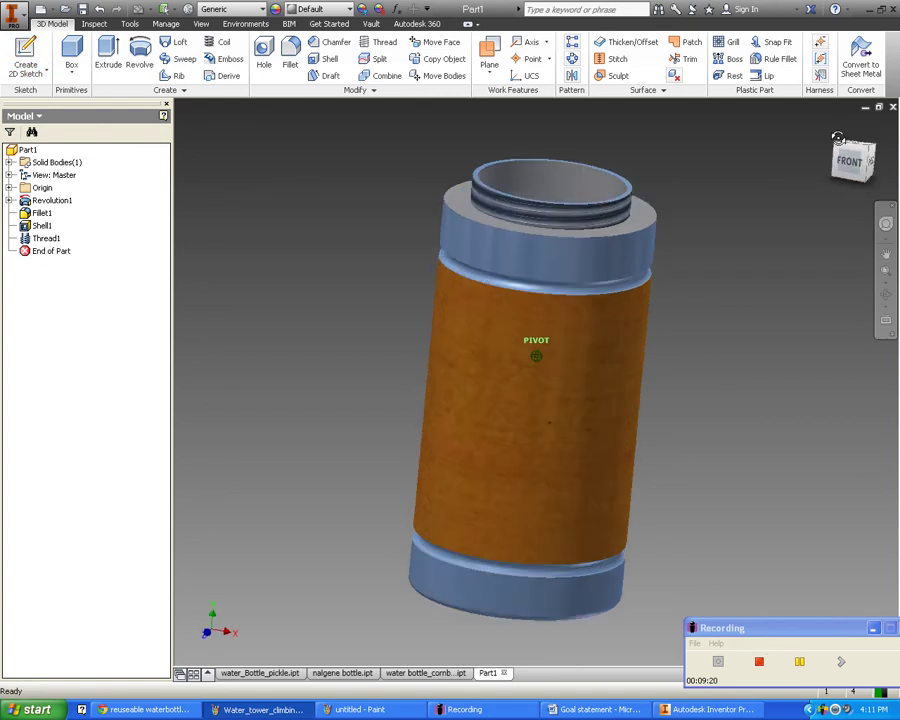
drag(838, 138, 828, 146)
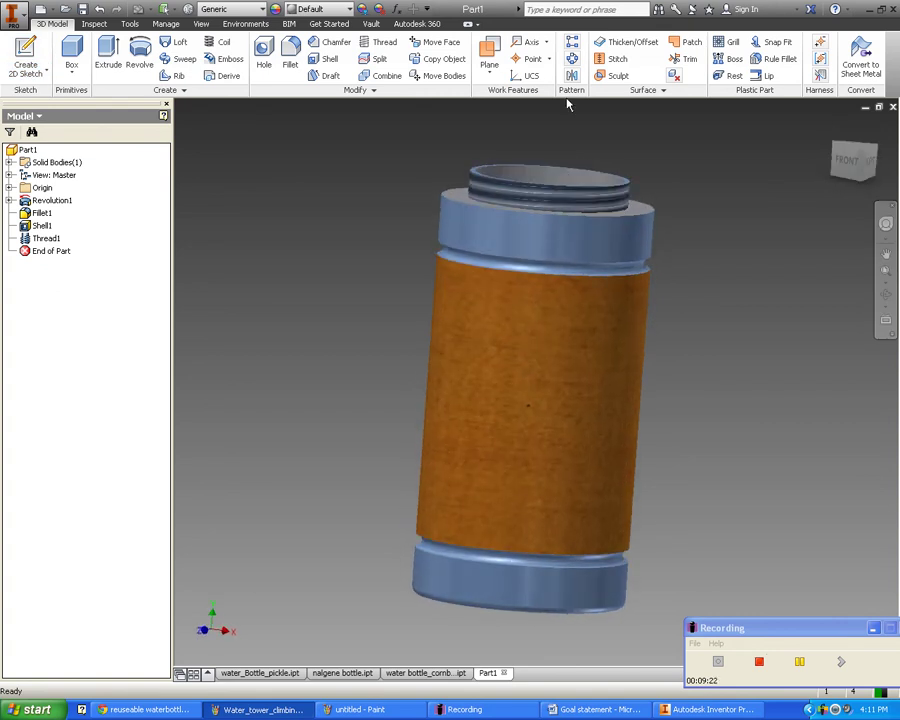
Step: Create a work plane parallel to the origin YZ plane and tangent to the bottle's wood-coloured cylindrical face
click(495, 50)
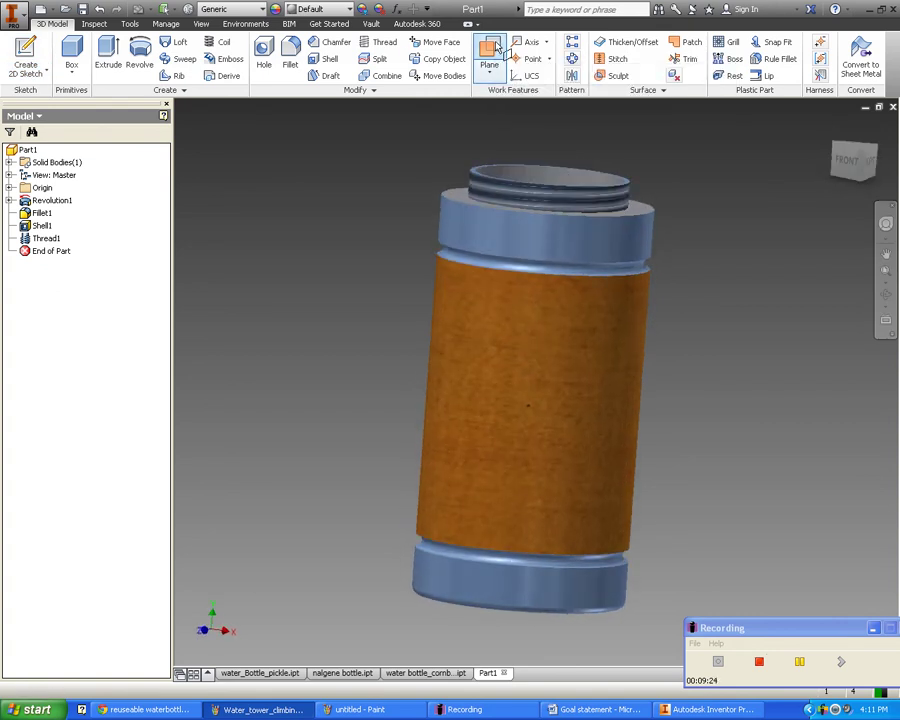
drag(848, 158, 848, 172)
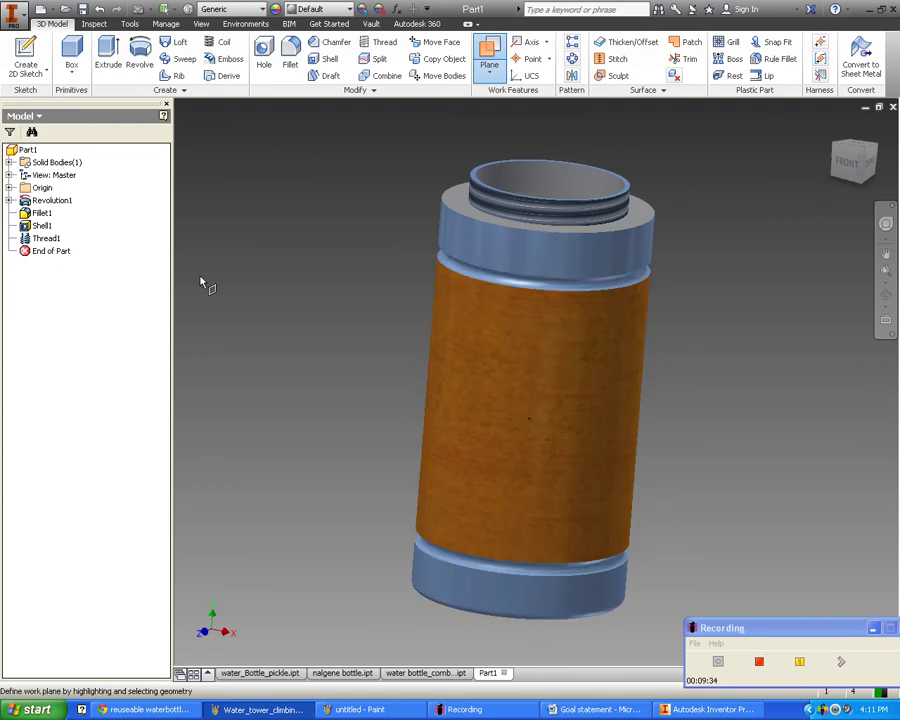
click(9, 188)
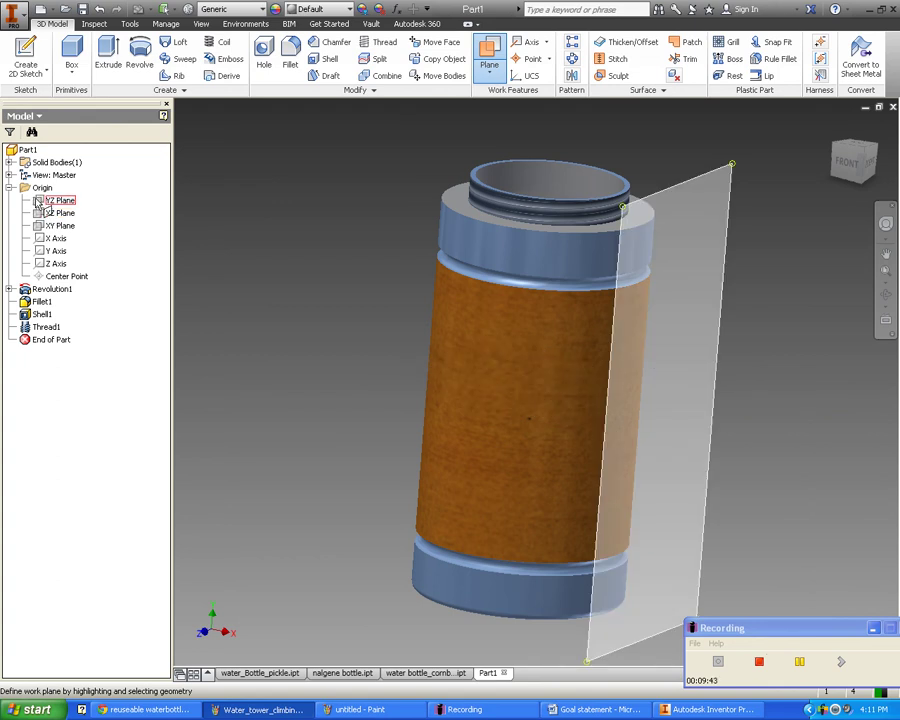
click(38, 203)
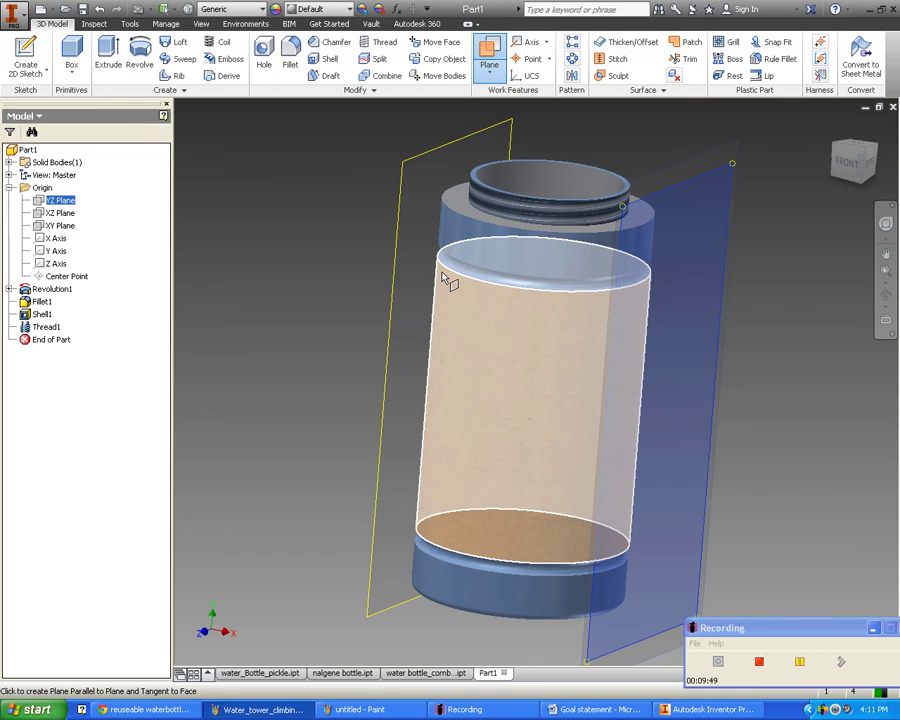
click(445, 280)
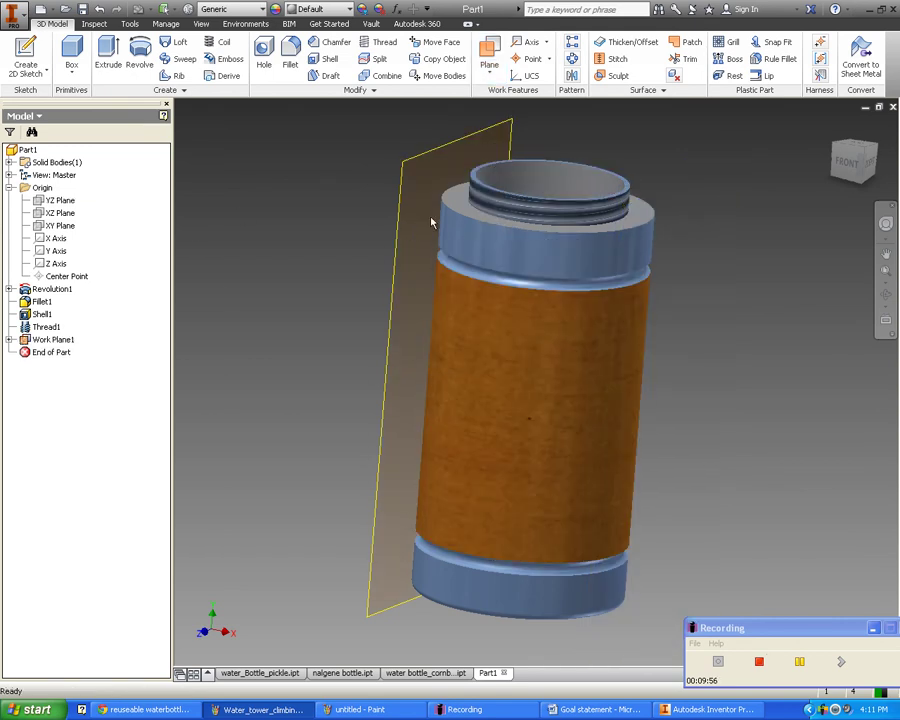
Step: Examine the new work plane against the bottle from below, from the left side, from the home view and from behind
drag(849, 176, 892, 158)
mouse_move(533, 387)
shift+middle_down()
mouse_move(467, 225)
mouse_move(449, 211)
shift+middle_up()
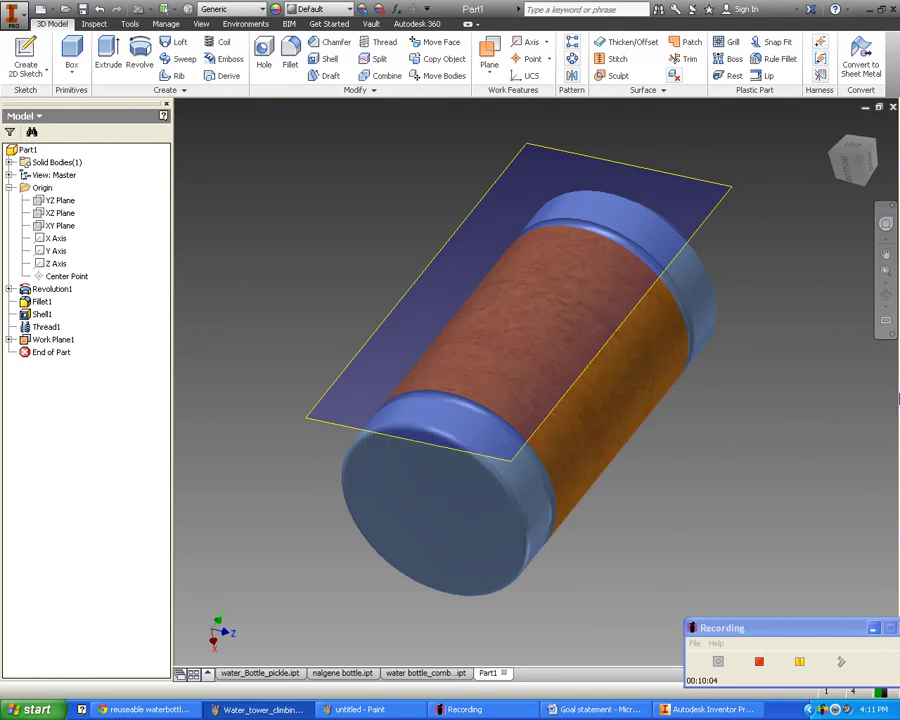
click(851, 150)
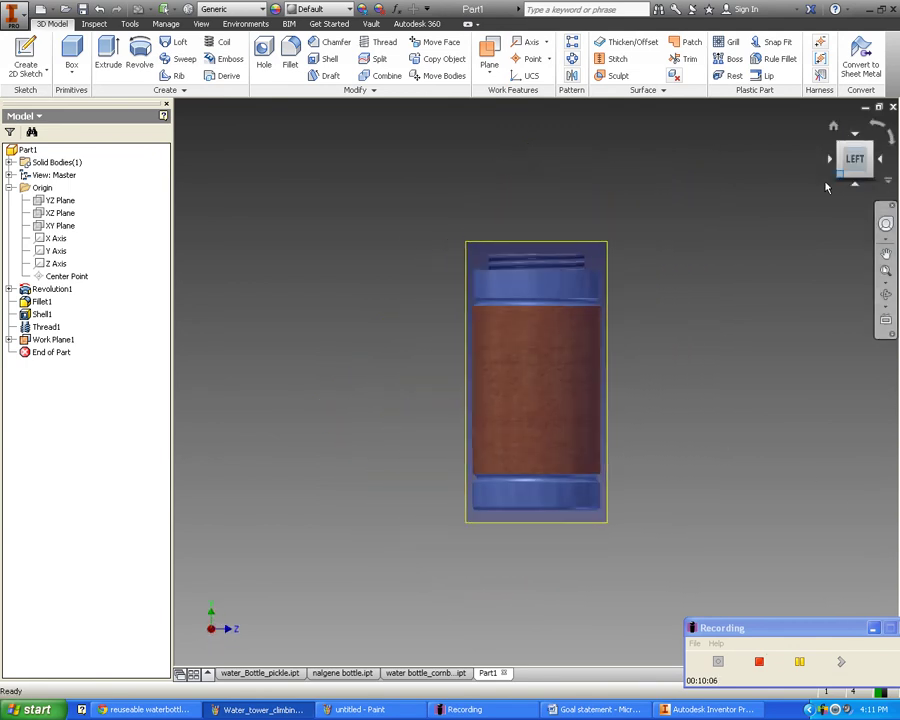
mouse_move(847, 182)
mouse_down()
mouse_move(880, 186)
mouse_move(852, 208)
mouse_move(876, 258)
mouse_up()
click(832, 129)
click(832, 127)
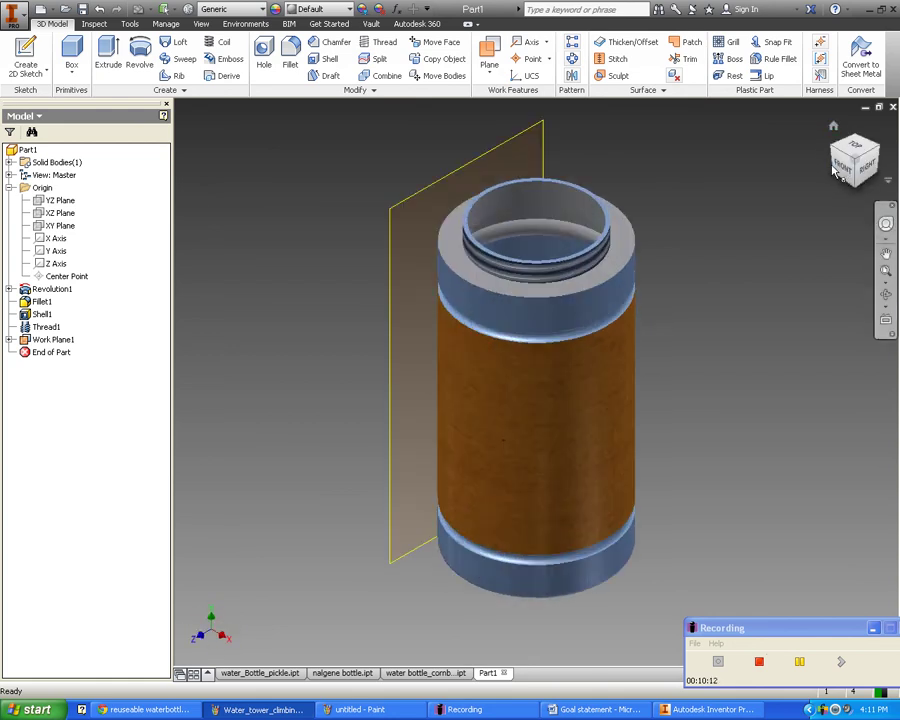
click(832, 163)
mouse_move(848, 174)
mouse_down()
mouse_move(898, 186)
mouse_move(866, 170)
mouse_up()
Step: Start a 2D sketch on the tangent work plane and orient the view to the left side with the bottle upright
click(26, 56)
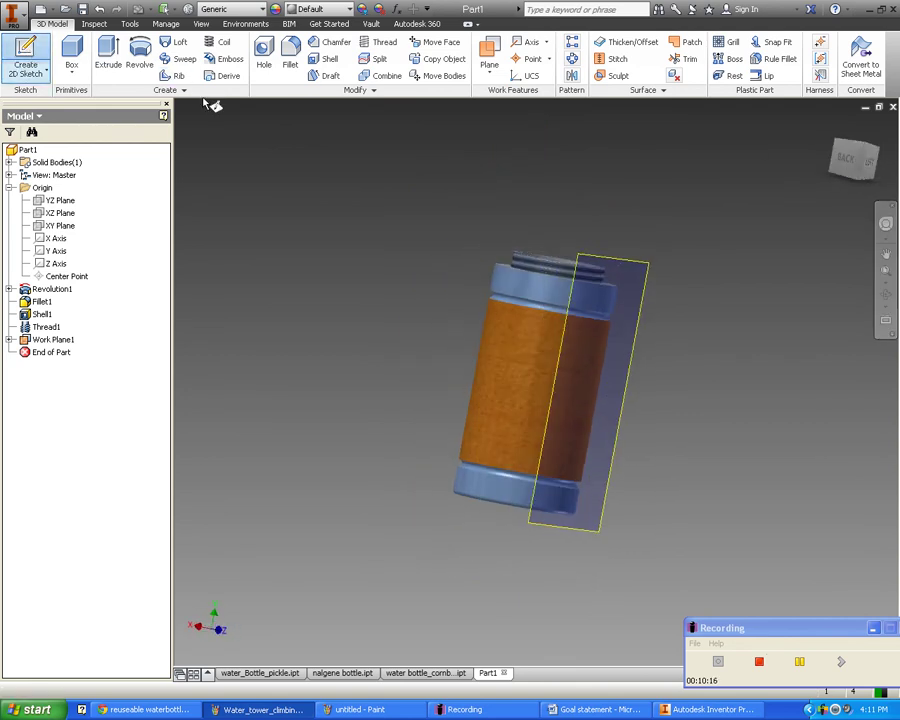
click(597, 261)
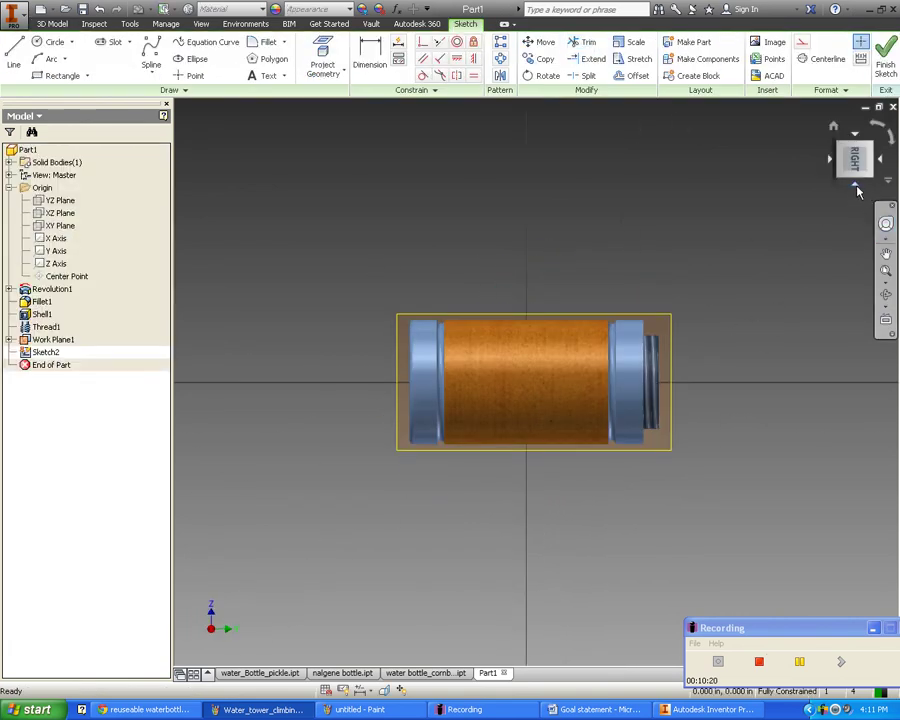
click(855, 187)
click(856, 188)
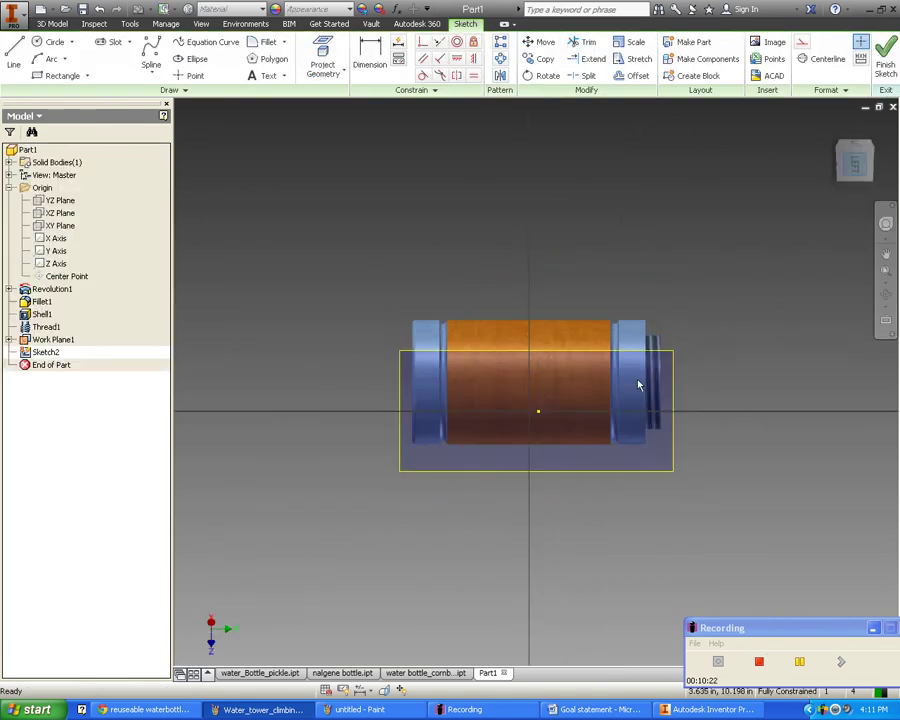
mouse_move(850, 130)
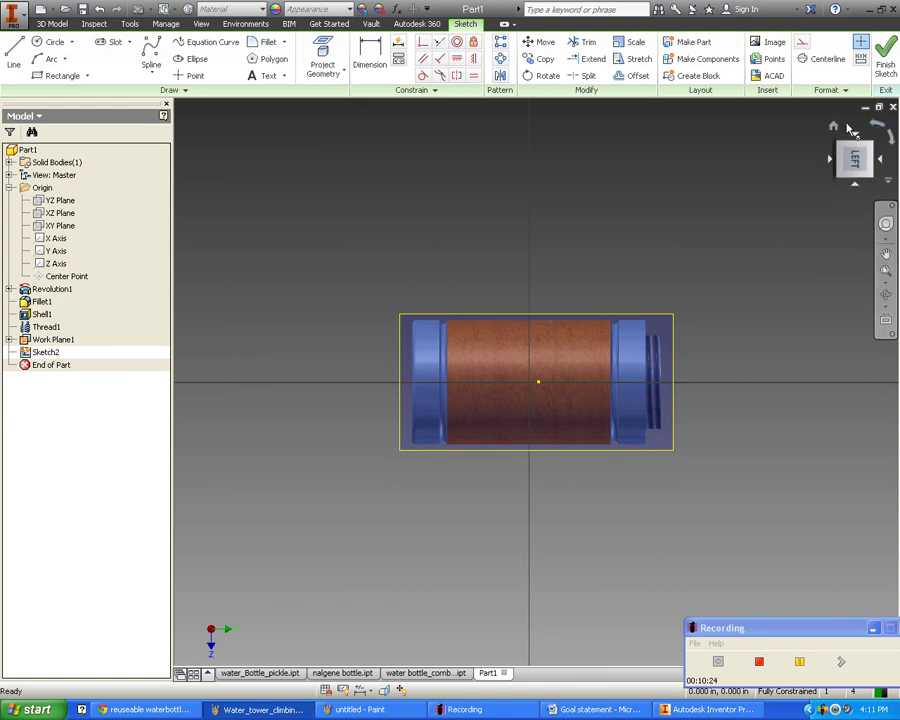
click(878, 124)
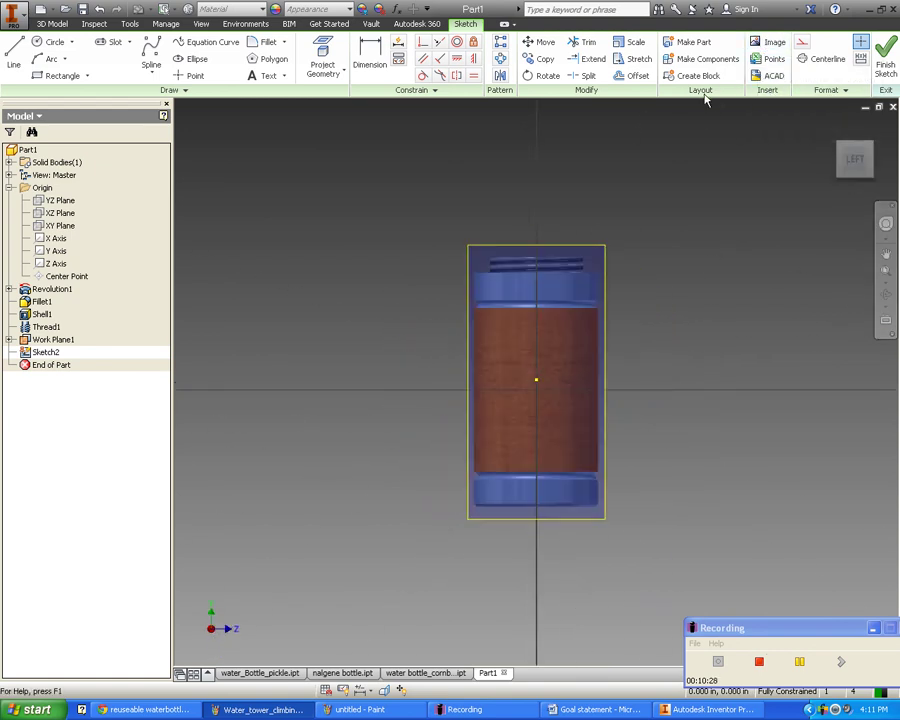
Step: Insert the Water_tower_climbing_club_member_logo image from the Desktop into the sketch as a linked file
click(771, 45)
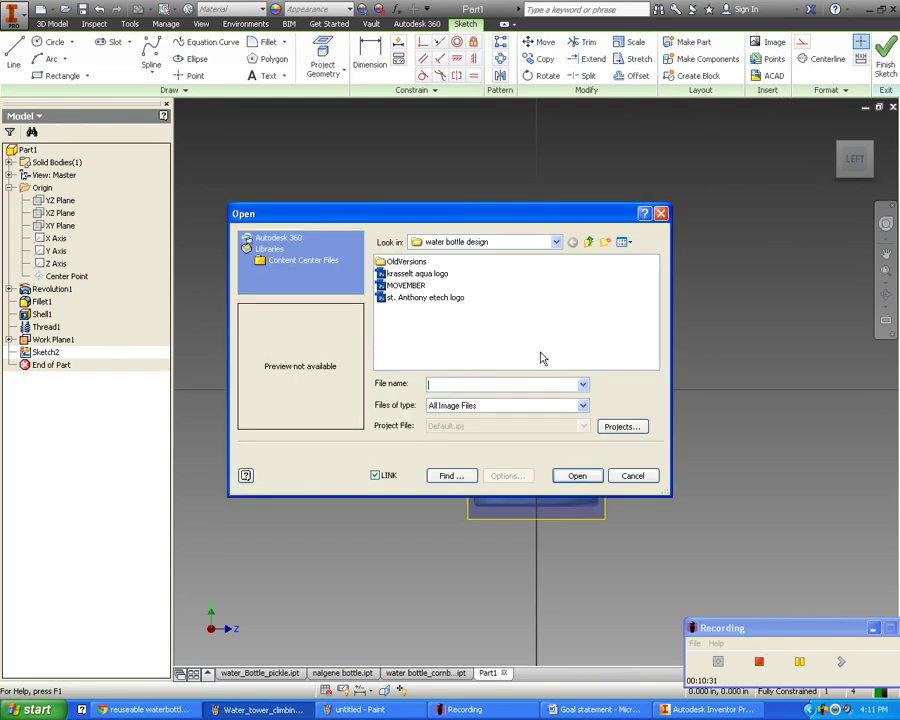
click(556, 243)
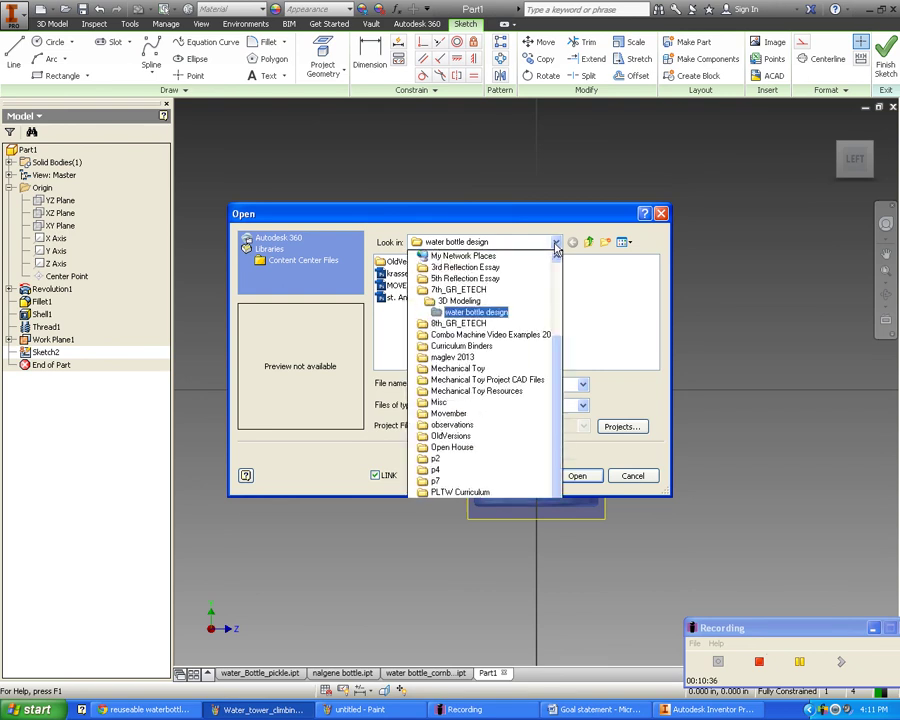
scroll(556, 358, up, 3)
click(519, 273)
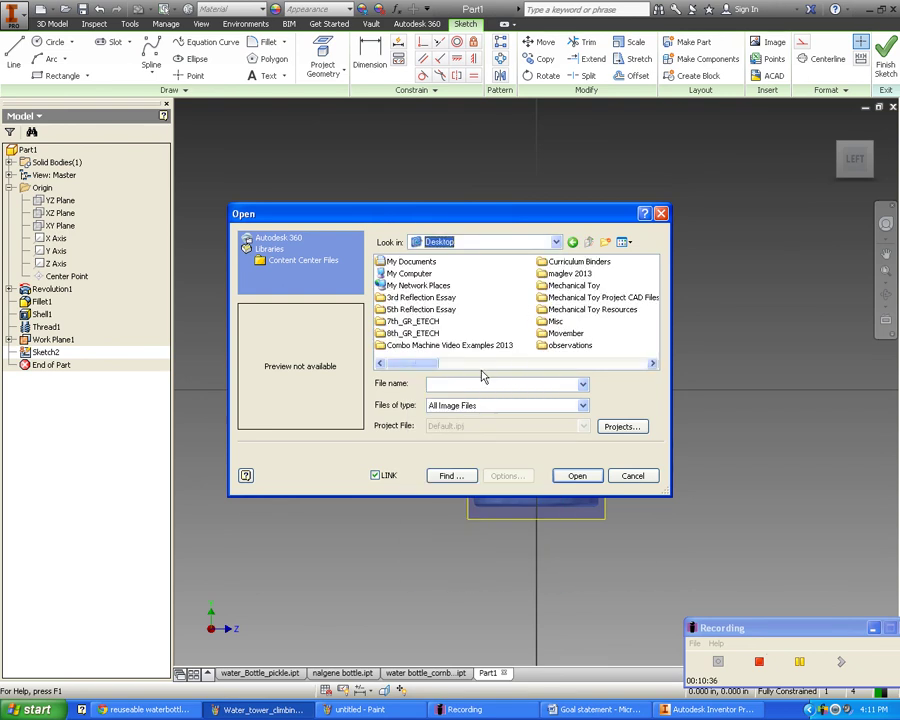
drag(428, 371, 557, 371)
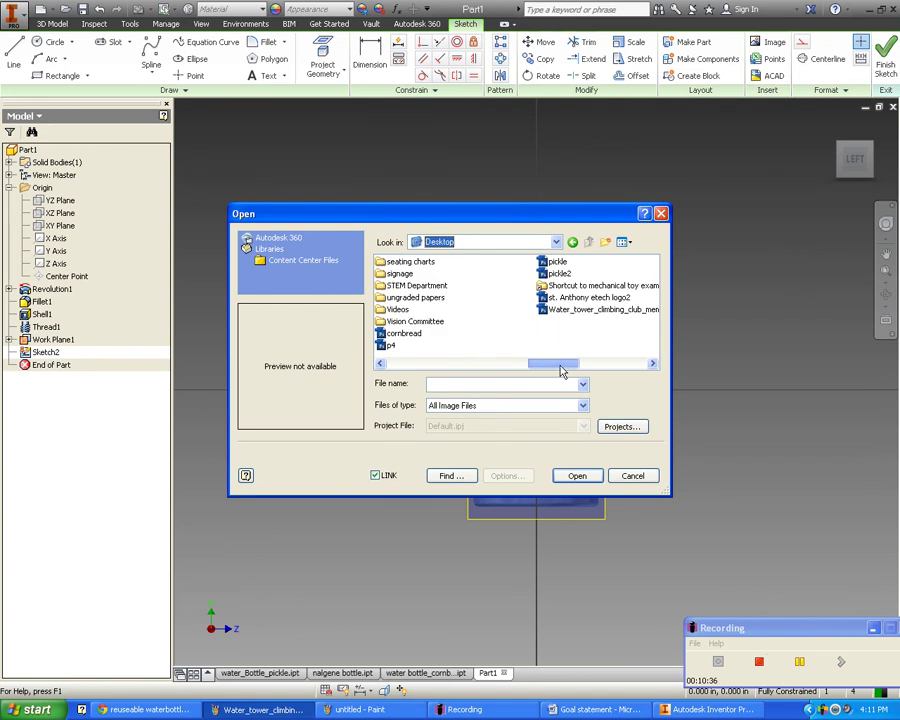
click(568, 311)
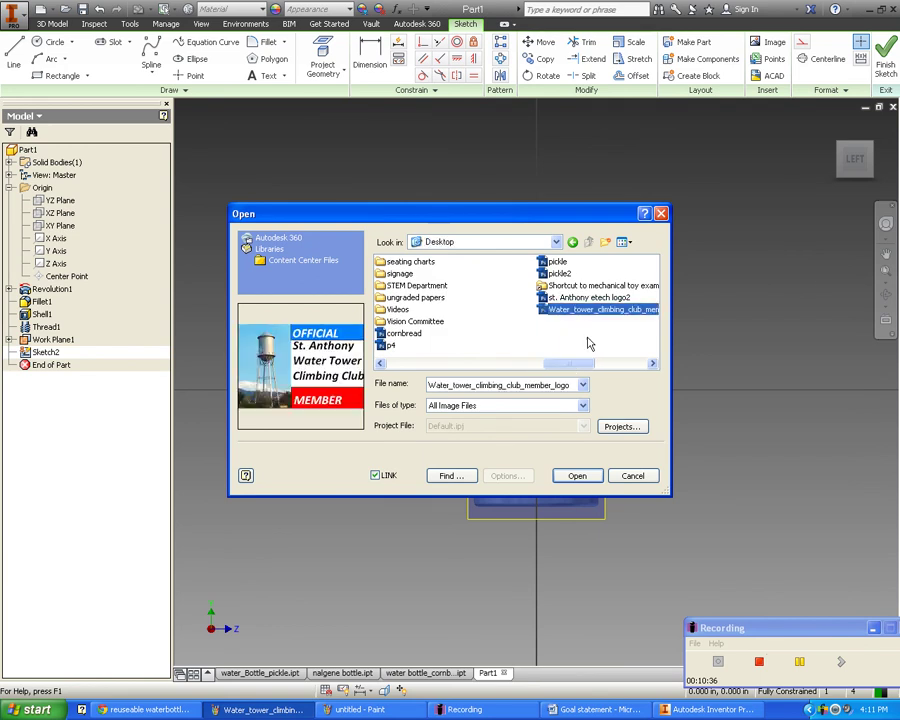
click(580, 478)
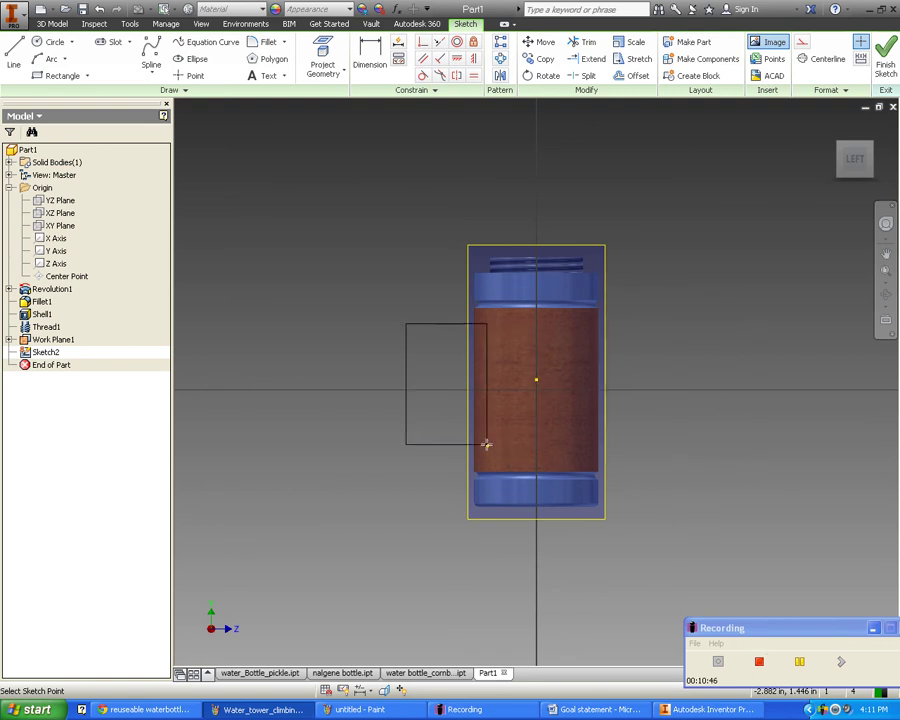
Step: Place the logo image once, centred on the bottle's wood-coloured body, and finish the sketch
scroll(586, 445, down, 3)
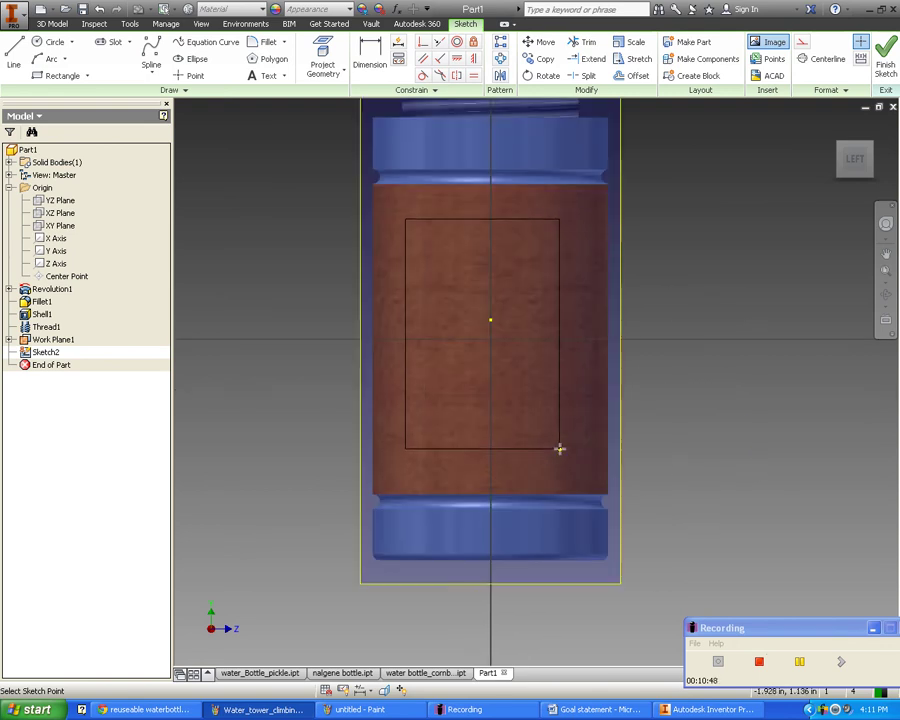
scroll(558, 447, down, 3)
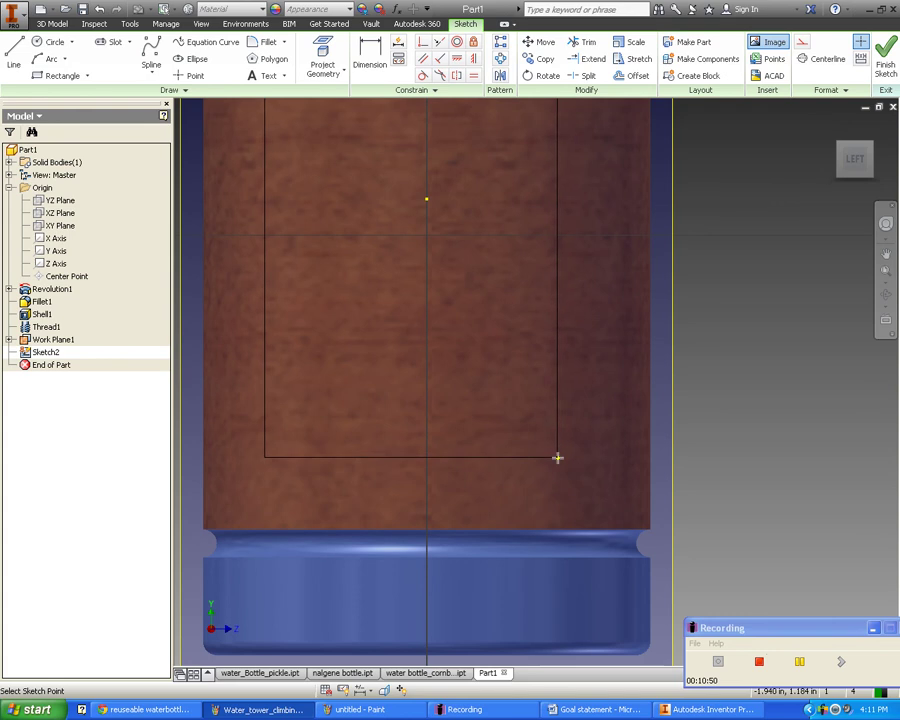
scroll(557, 455, up, 2)
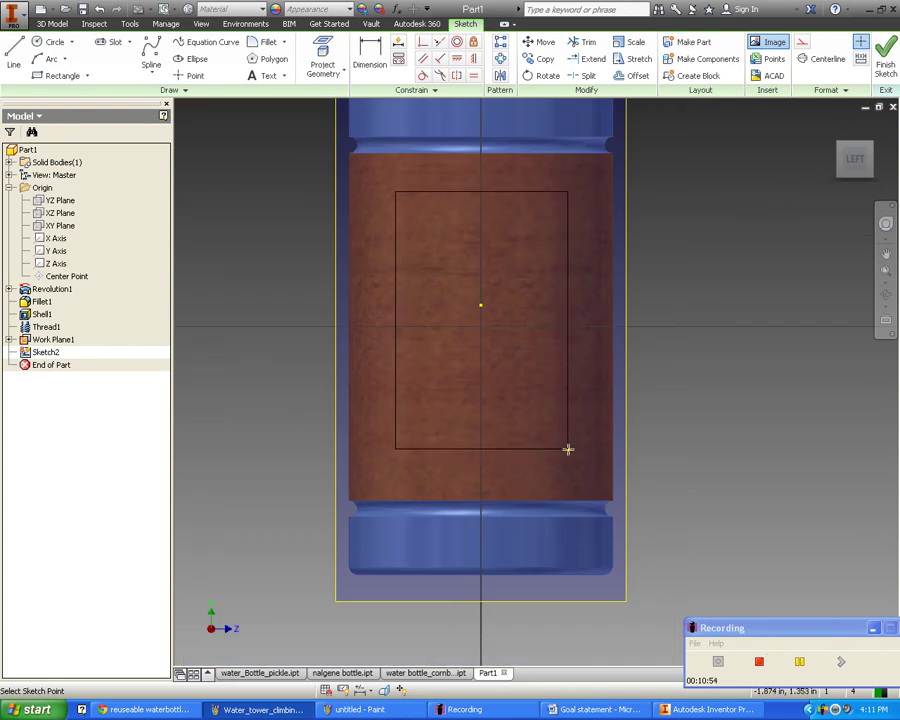
click(568, 450)
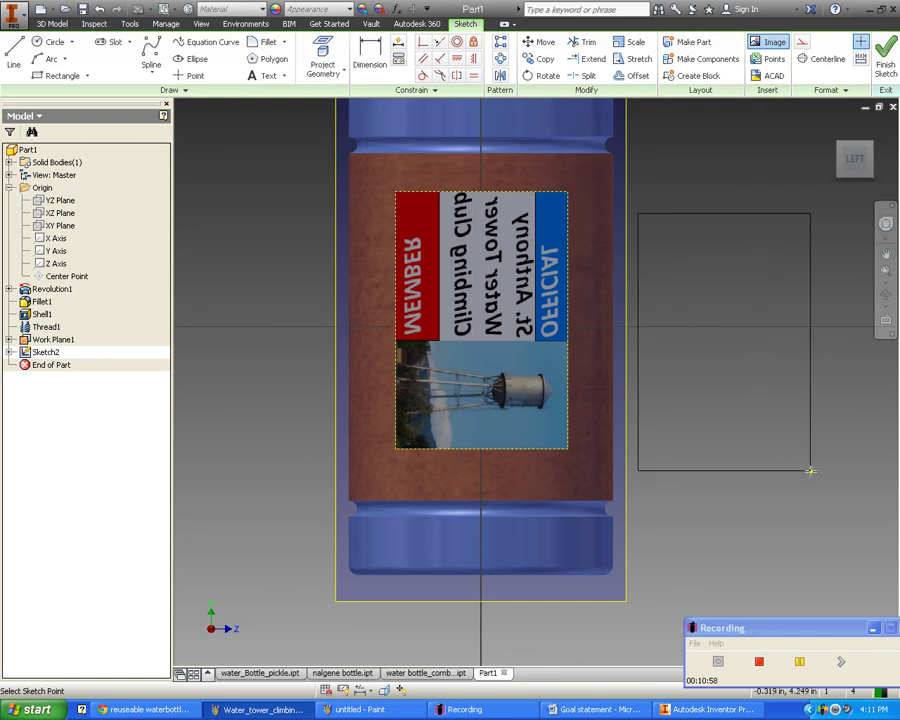
key(Escape)
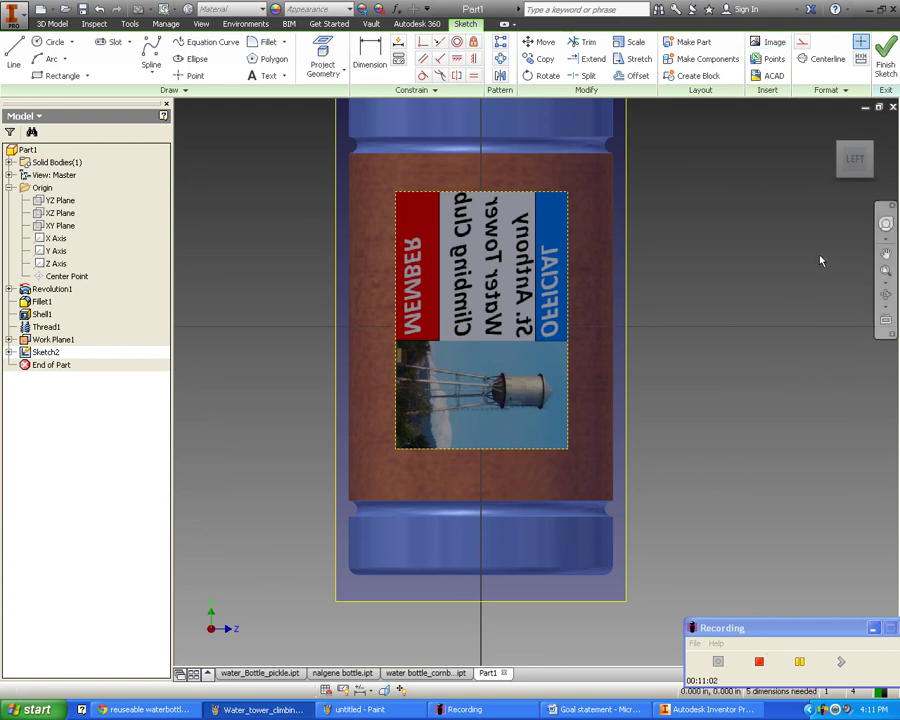
click(886, 64)
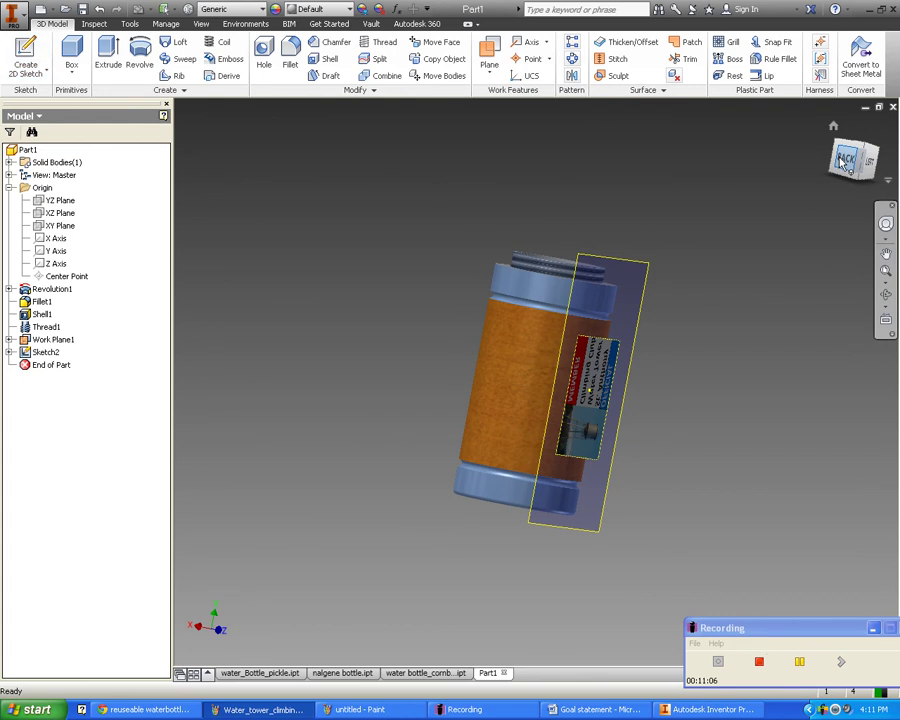
Step: Apply the sketched water tower club logo as a decal wrapped to the bottle's wood-coloured cylindrical face
mouse_move(841, 163)
mouse_down()
mouse_move(882, 154)
mouse_move(866, 158)
mouse_move(860, 128)
mouse_move(842, 124)
mouse_move(864, 98)
mouse_move(836, 156)
mouse_up()
click(833, 128)
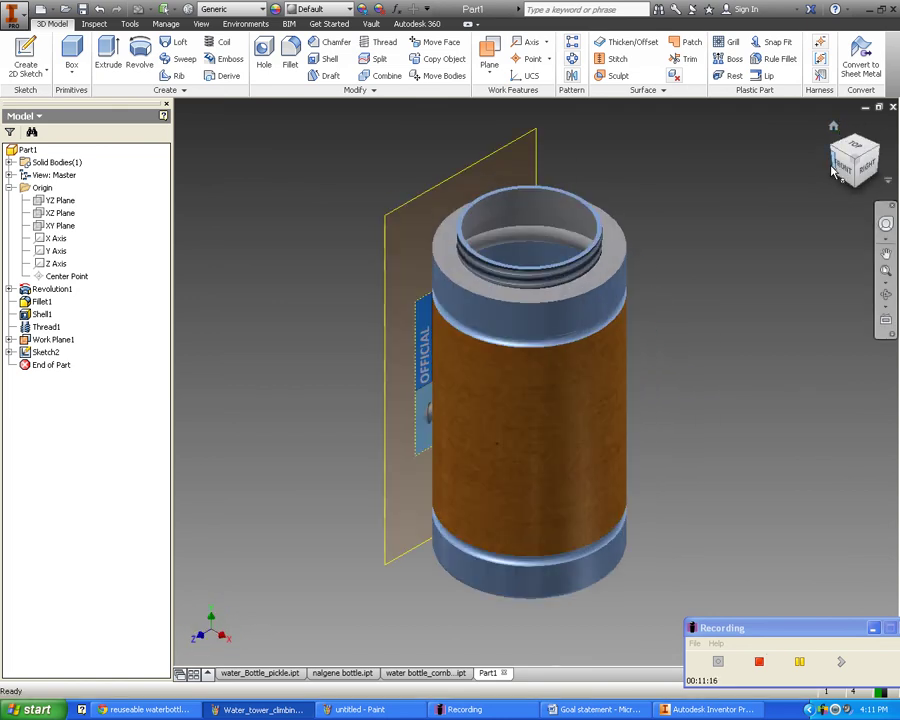
click(838, 168)
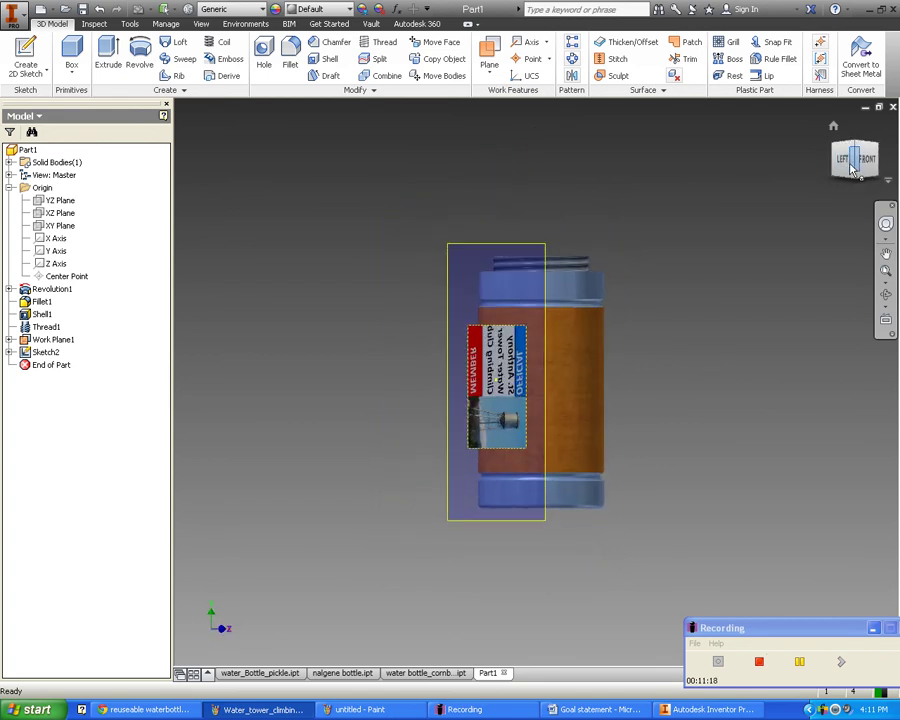
click(853, 168)
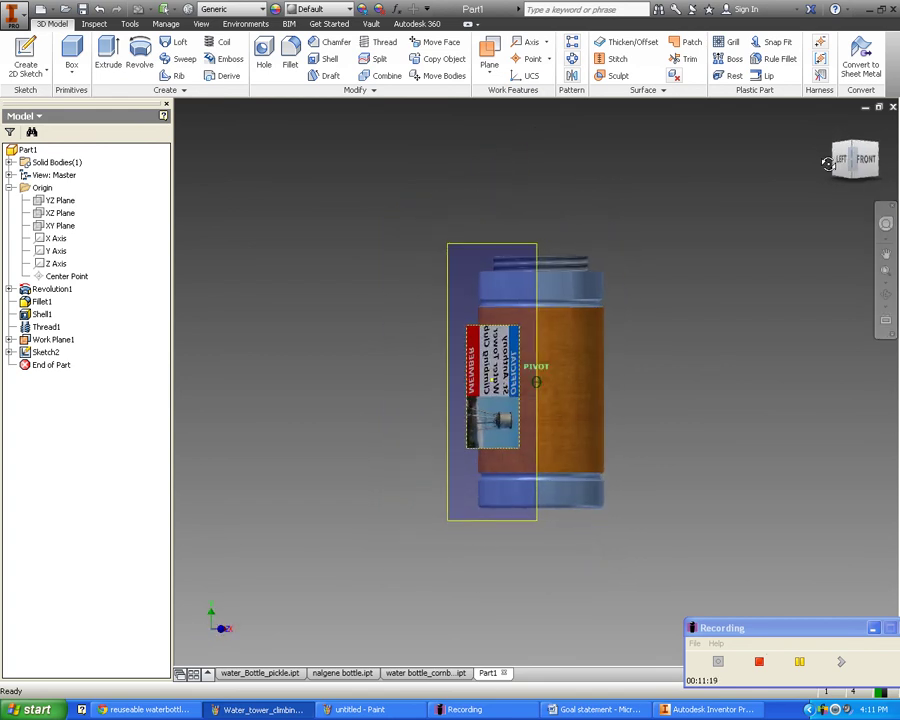
click(184, 90)
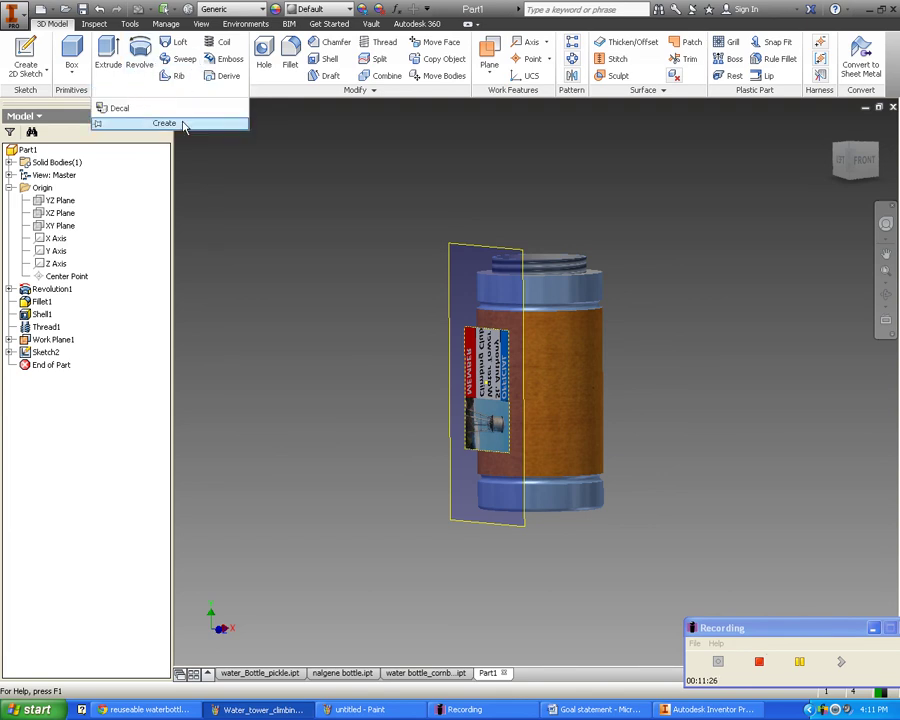
click(117, 110)
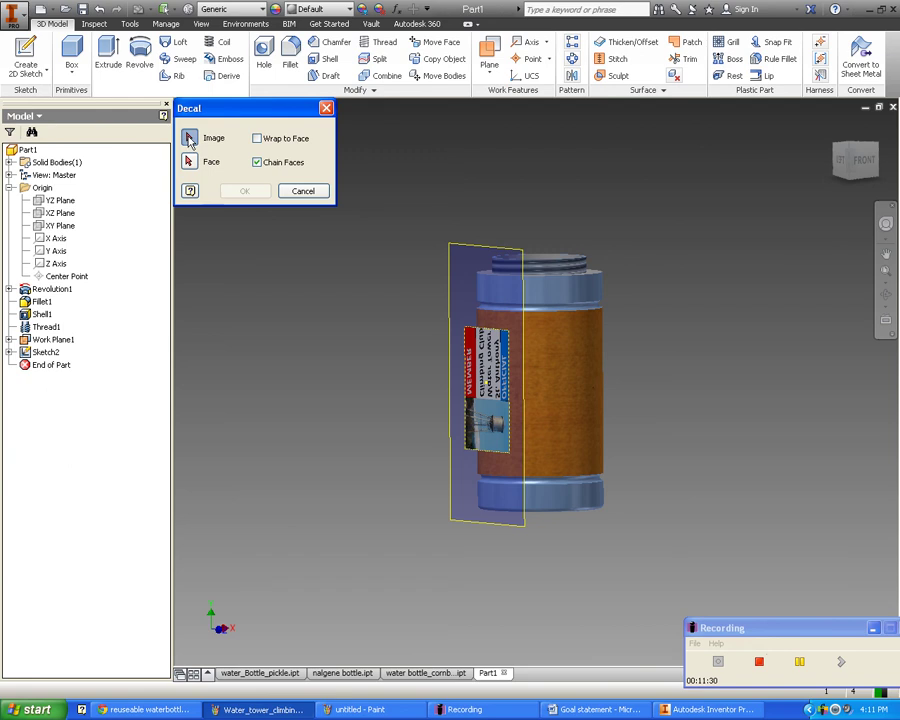
scroll(415, 398, up, 3)
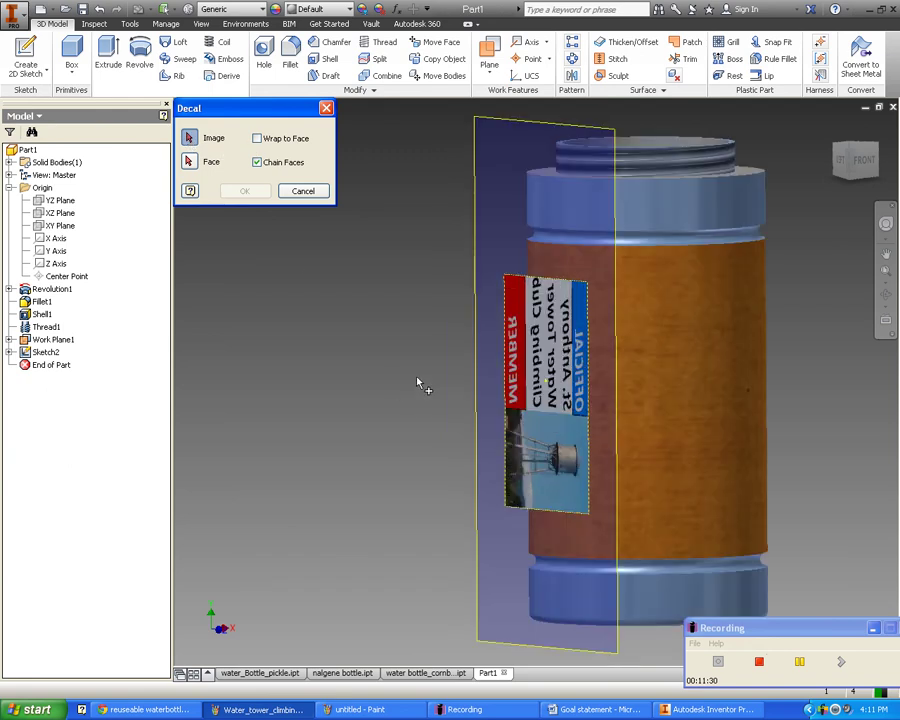
click(546, 380)
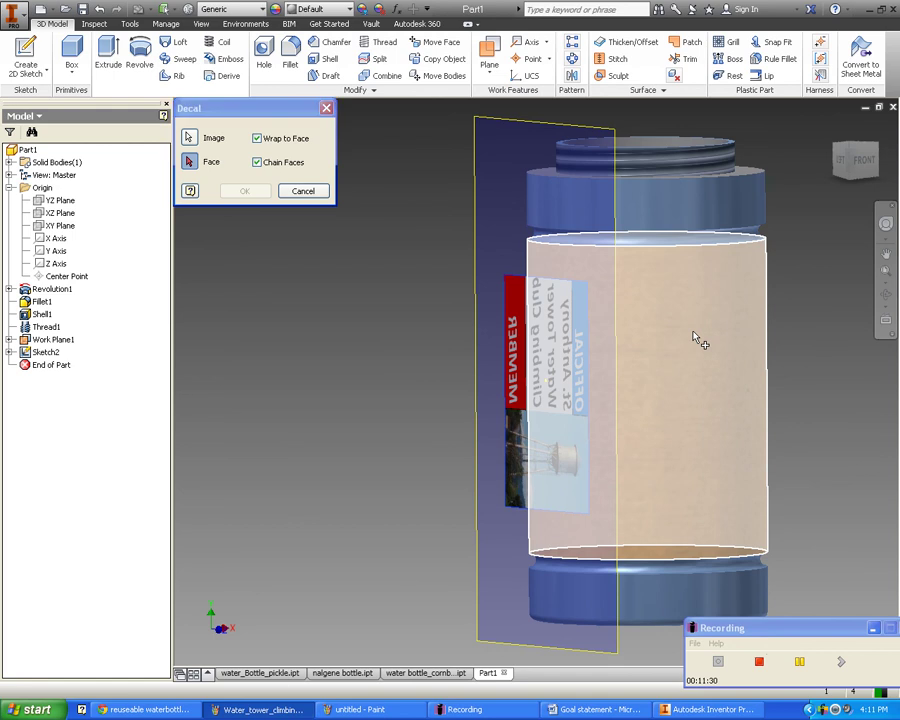
click(697, 339)
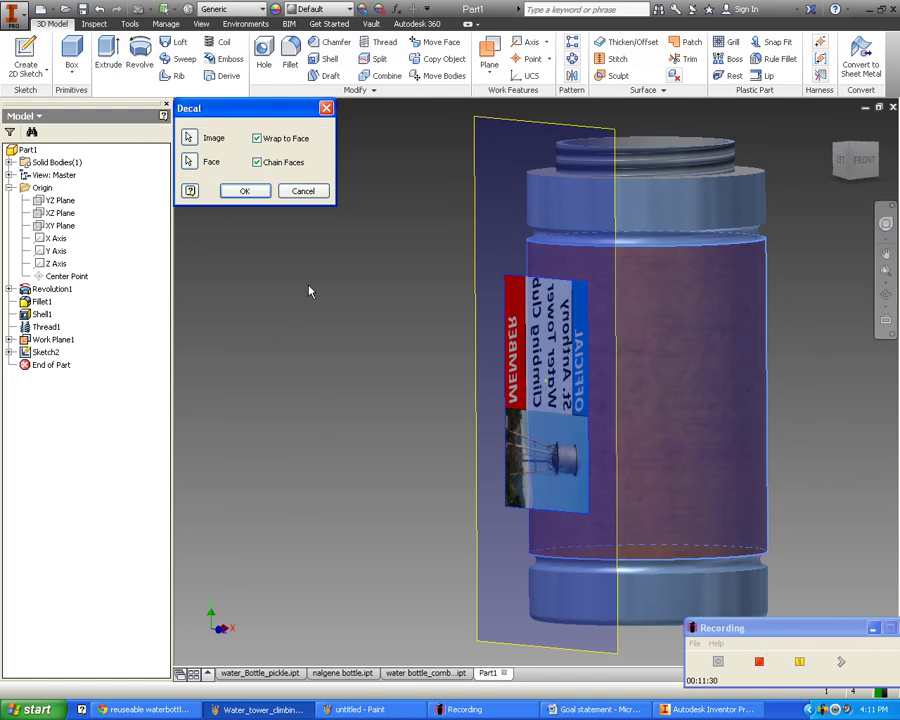
click(245, 191)
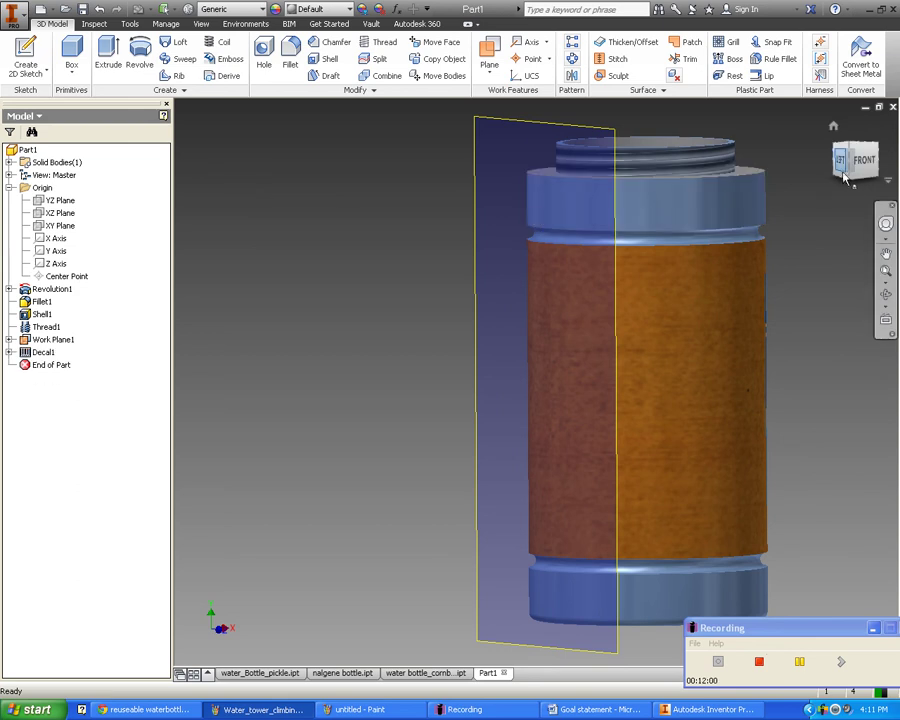
Step: Hide the tangent work plane beside the bottle
mouse_move(843, 176)
mouse_down()
mouse_move(895, 188)
mouse_move(872, 150)
mouse_move(892, 172)
mouse_move(880, 176)
mouse_up()
shift+middle_drag(576, 377, 315, 380)
drag(860, 106, 865, 131)
click(835, 127)
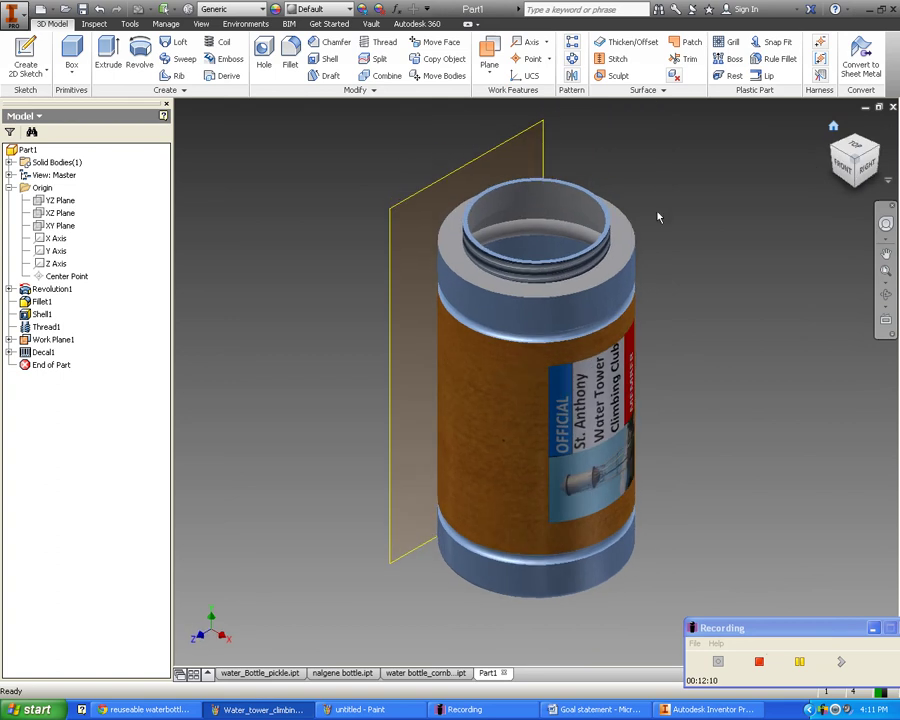
drag(842, 170, 842, 134)
shift+middle_drag(525, 380, 546, 173)
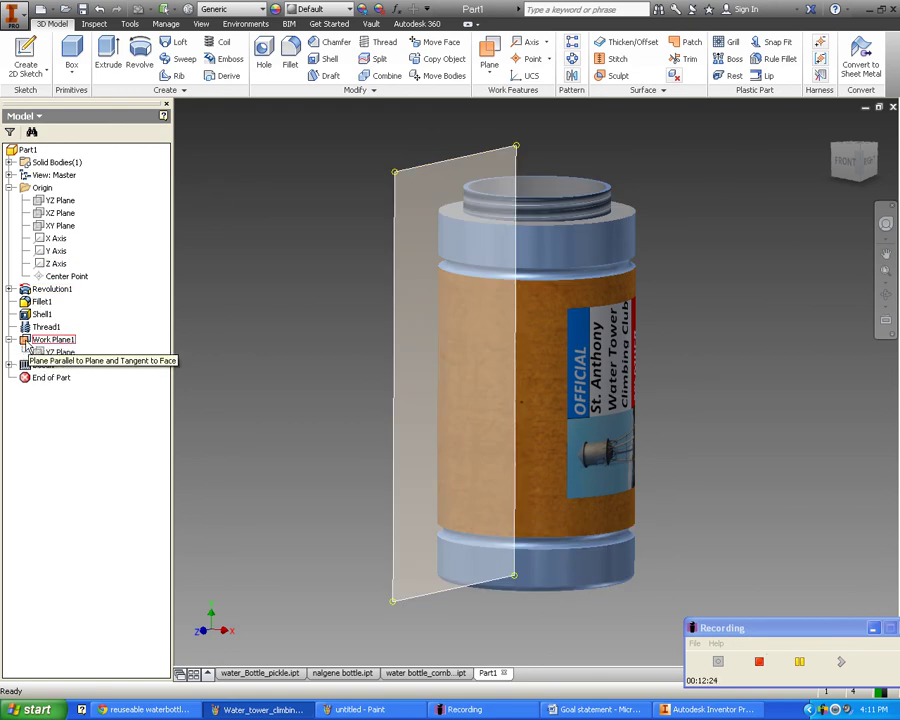
right_click(30, 342)
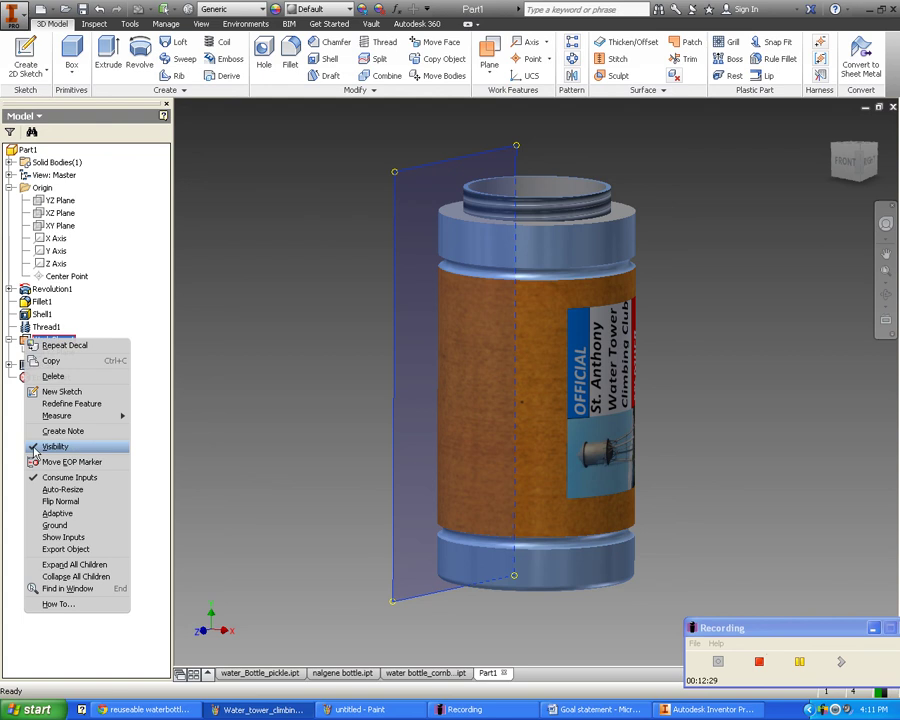
click(67, 450)
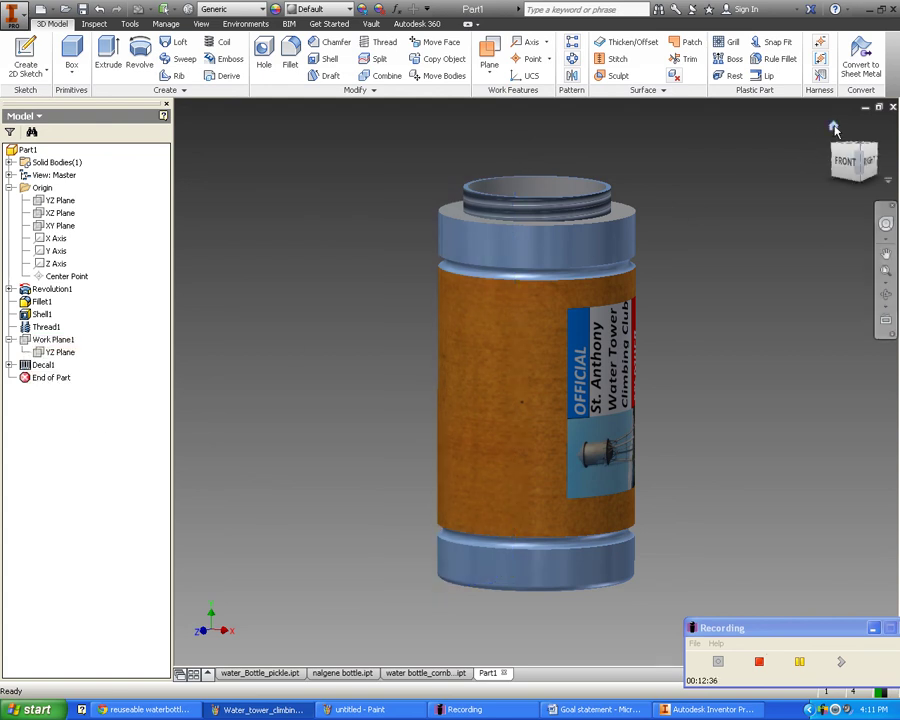
Step: Examine the decal on the finished bottle, compare it with the nalgene and cornbread bottle models, and return to Part1
click(858, 170)
mouse_move(850, 172)
mouse_down()
mouse_move(830, 128)
mouse_move(836, 137)
mouse_up()
click(834, 129)
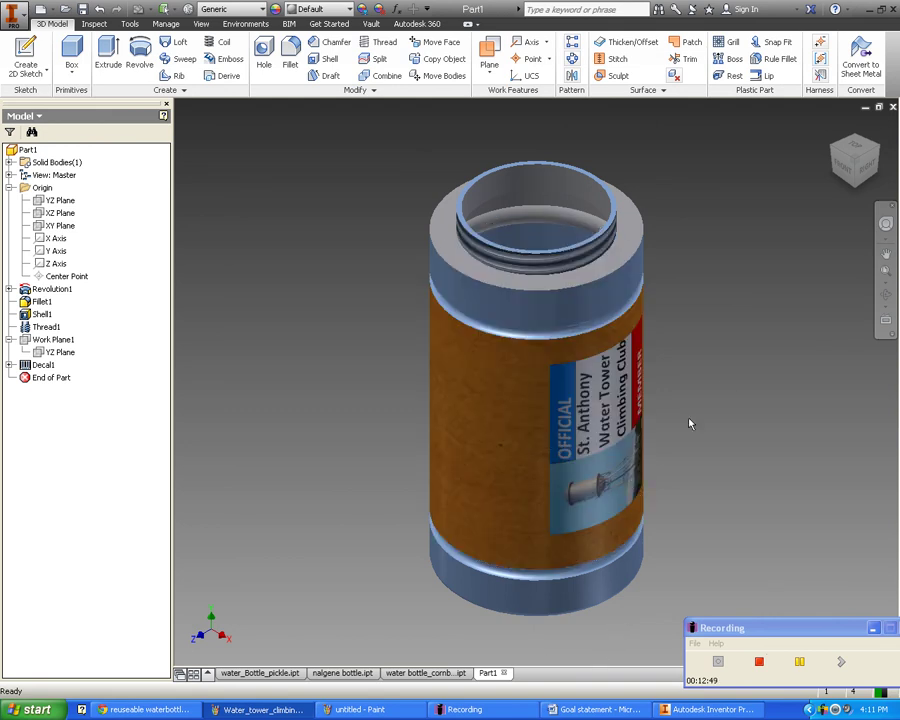
drag(850, 182, 848, 155)
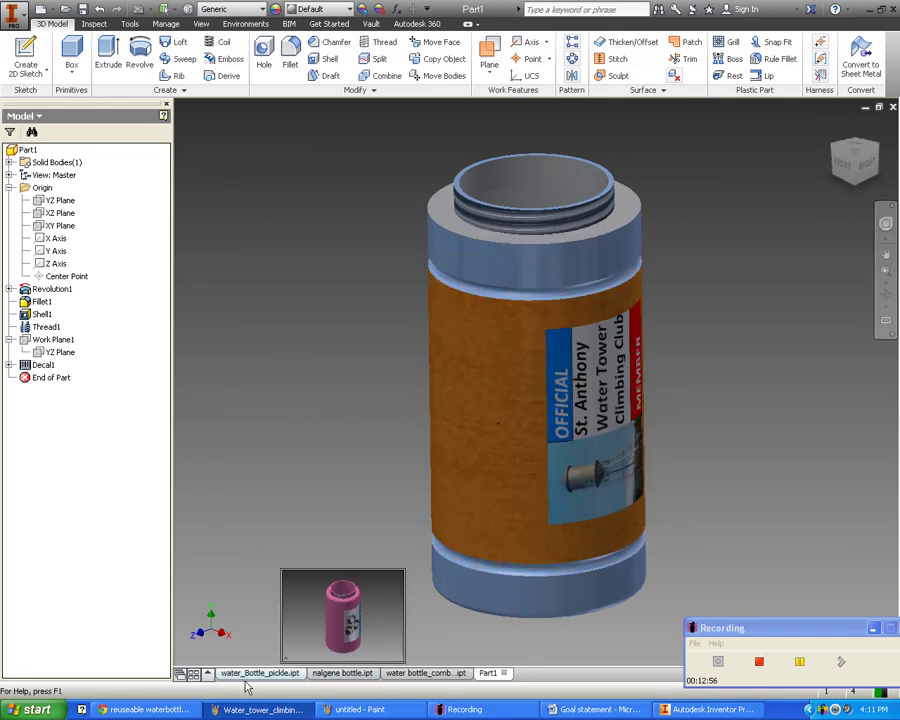
click(318, 675)
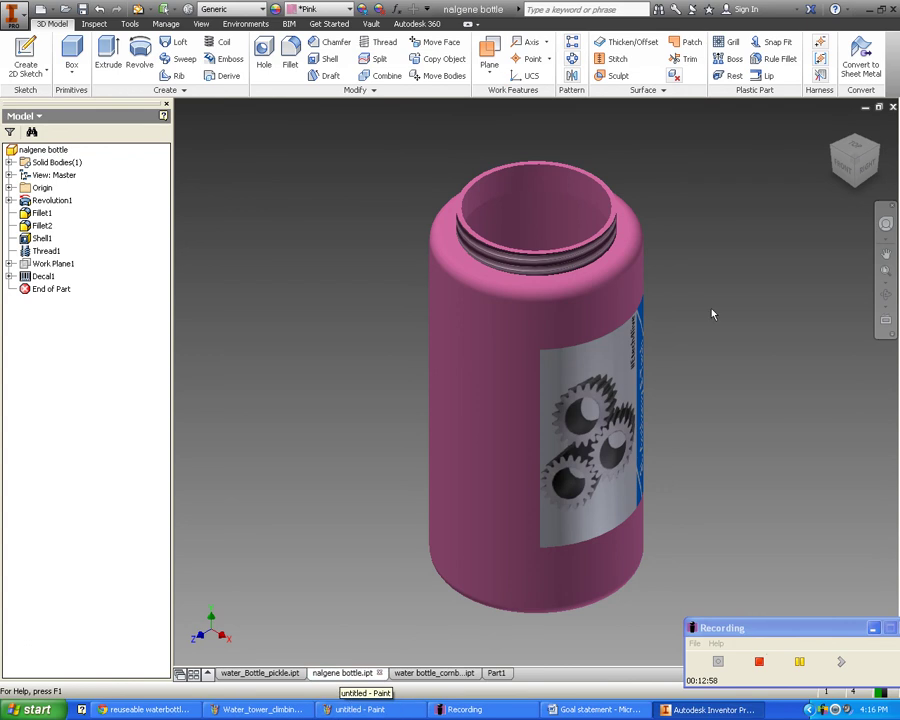
shift+middle_drag(534, 380, 536, 381)
click(430, 672)
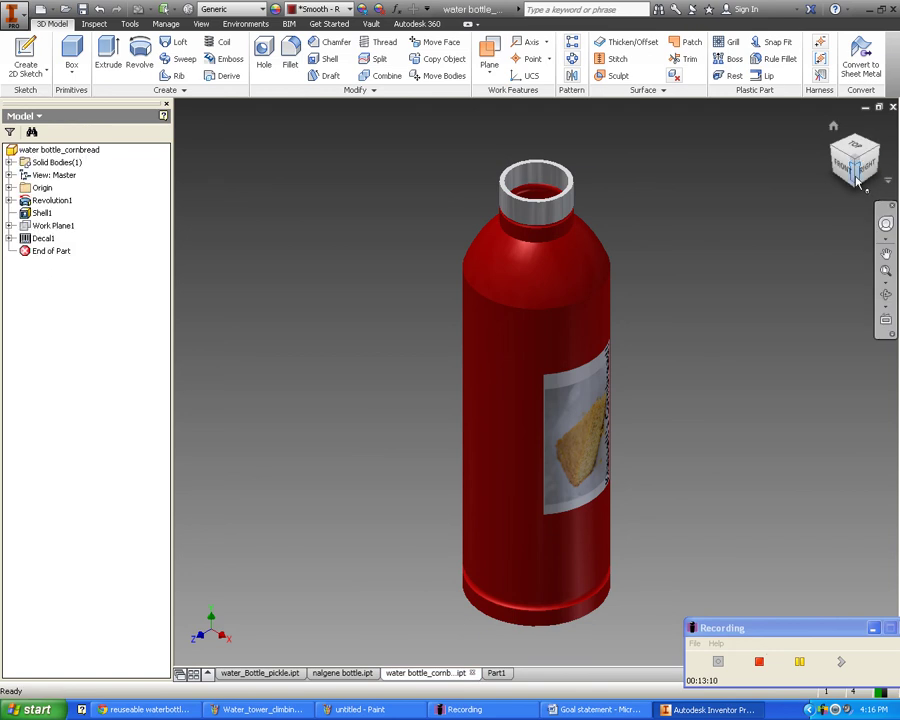
mouse_move(536, 368)
shift+middle_down()
mouse_move(536, 381)
mouse_move(686, 196)
shift+middle_up()
drag(865, 160, 828, 162)
scroll(352, 290, down, 5)
scroll(408, 346, up, 5)
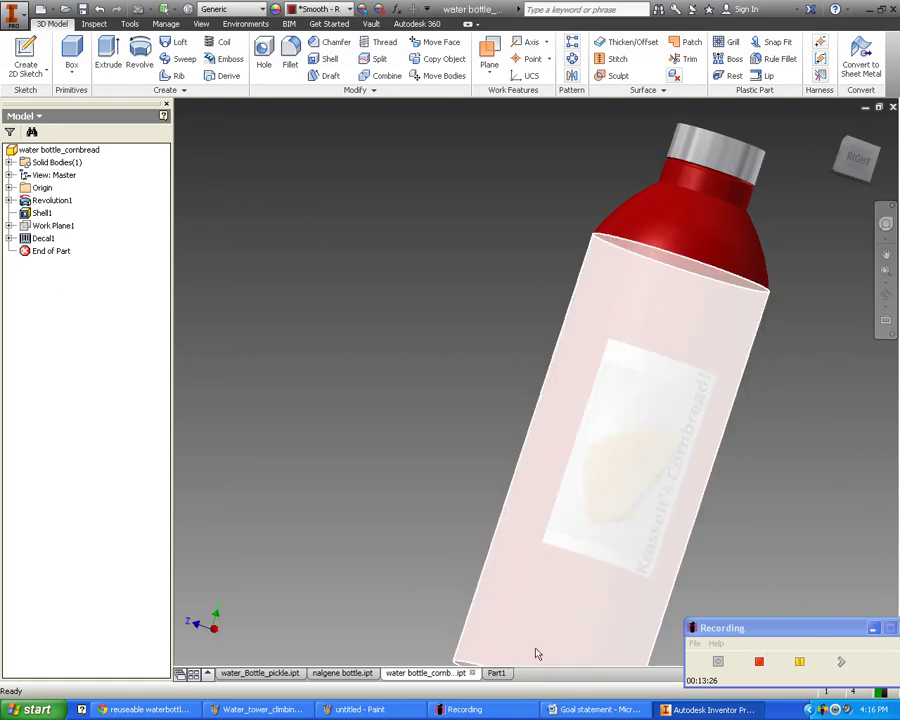
click(493, 674)
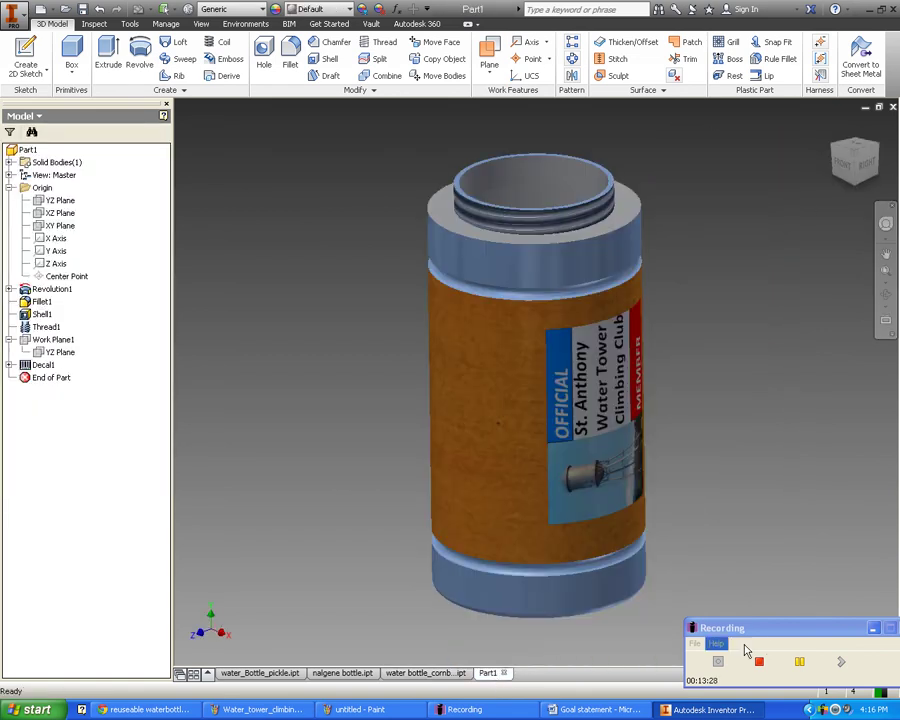